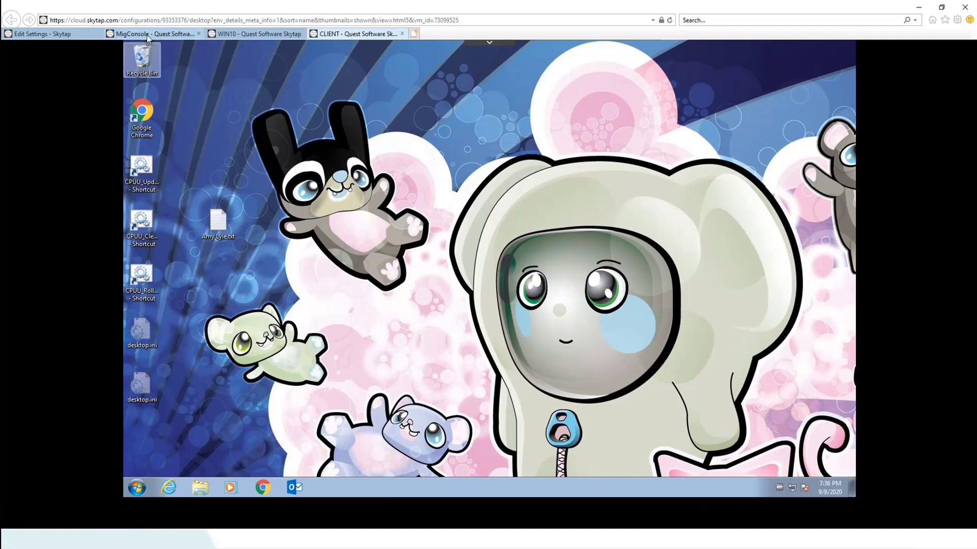
On the MigConsole machine, bring up the CCU Configuration Files window and go up to Local Disk (C:)
{"action": "left_click", "coordinate": [148, 35]}
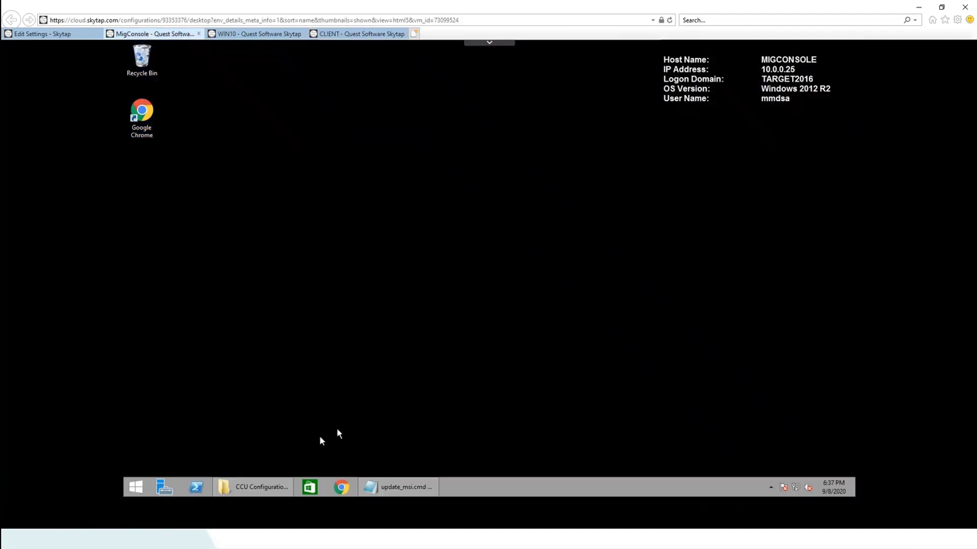
{"action": "left_click", "coordinate": [261, 484]}
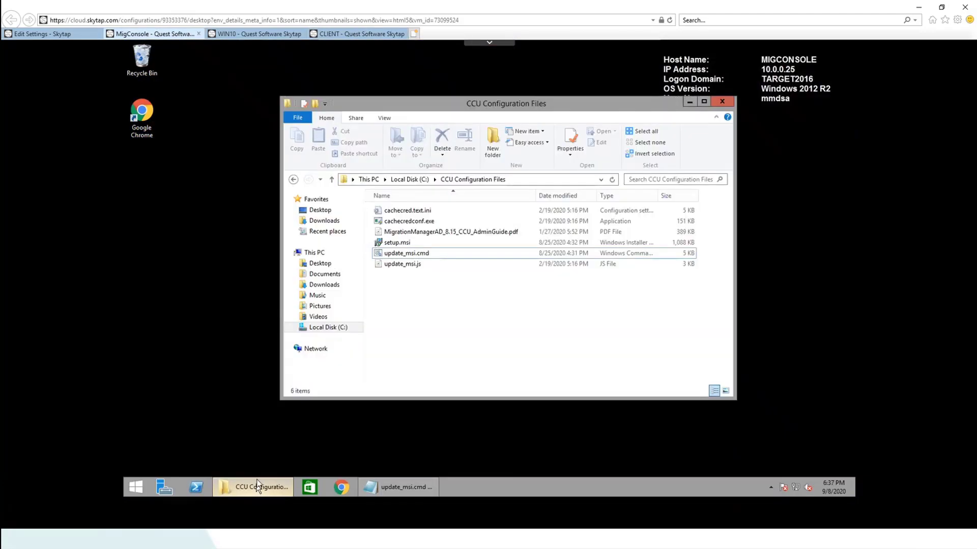
{"action": "left_click", "coordinate": [414, 180]}
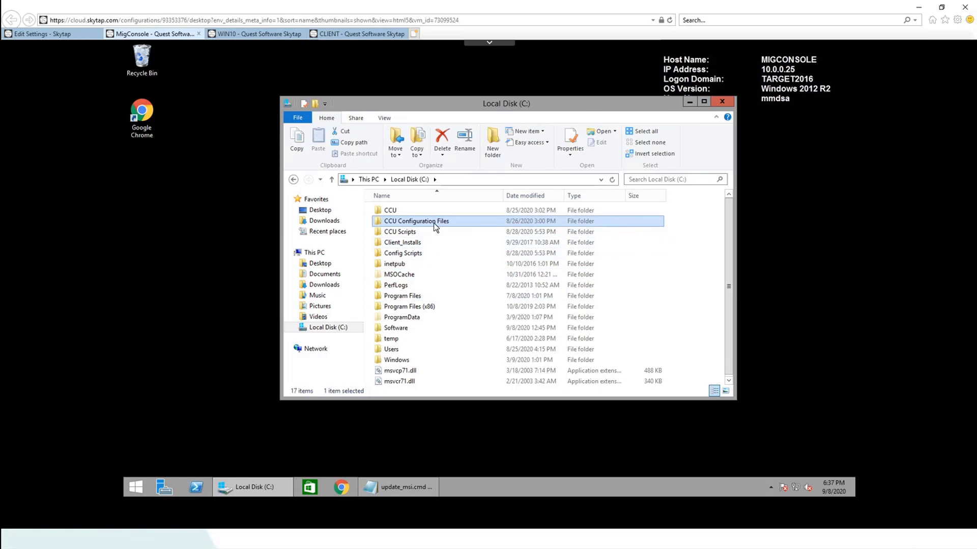
Browse Software > QMM8.15 > QMMAD > Cached Credentials Utility, then return to Local Disk (C:)
{"action": "mouse_move", "coordinate": [434, 224]}
{"action": "double_click", "coordinate": [396, 328]}
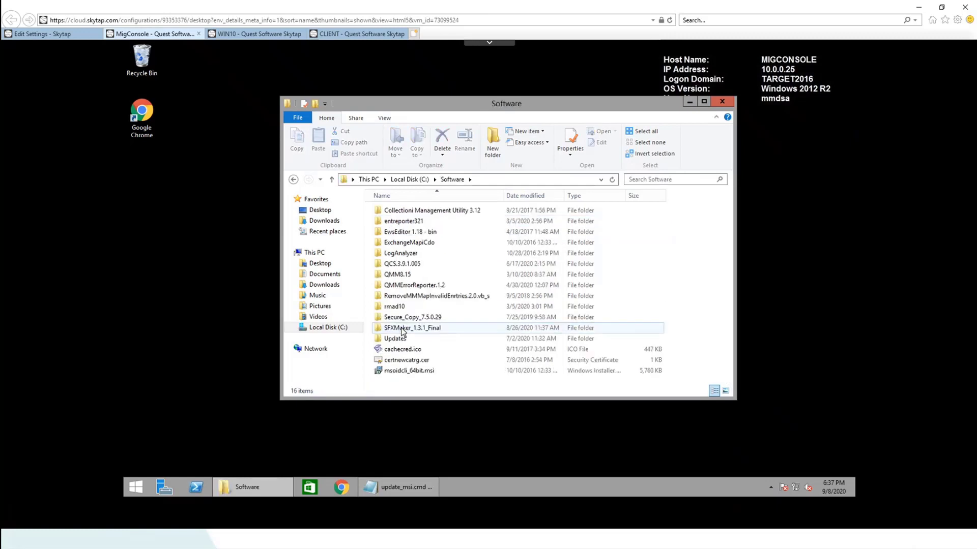
{"action": "double_click", "coordinate": [402, 275]}
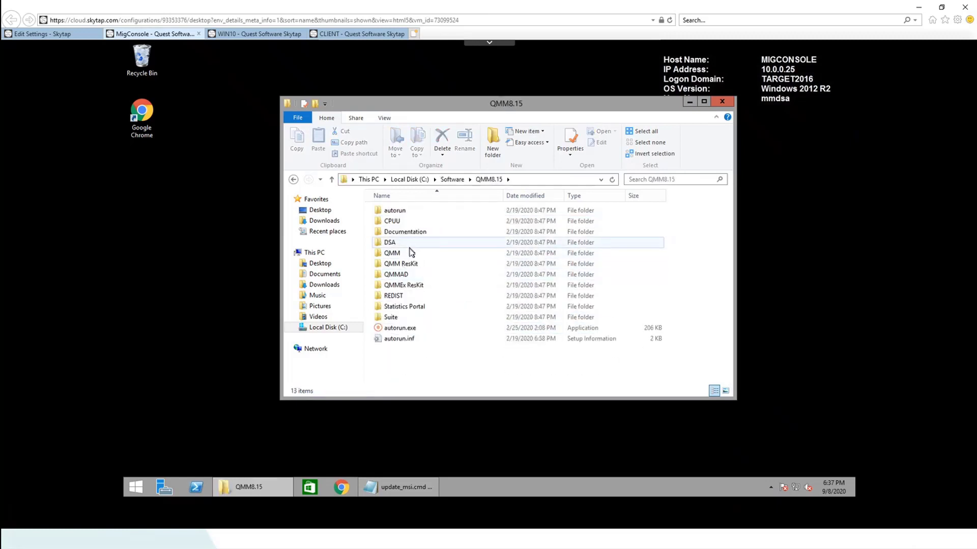
{"action": "double_click", "coordinate": [402, 276]}
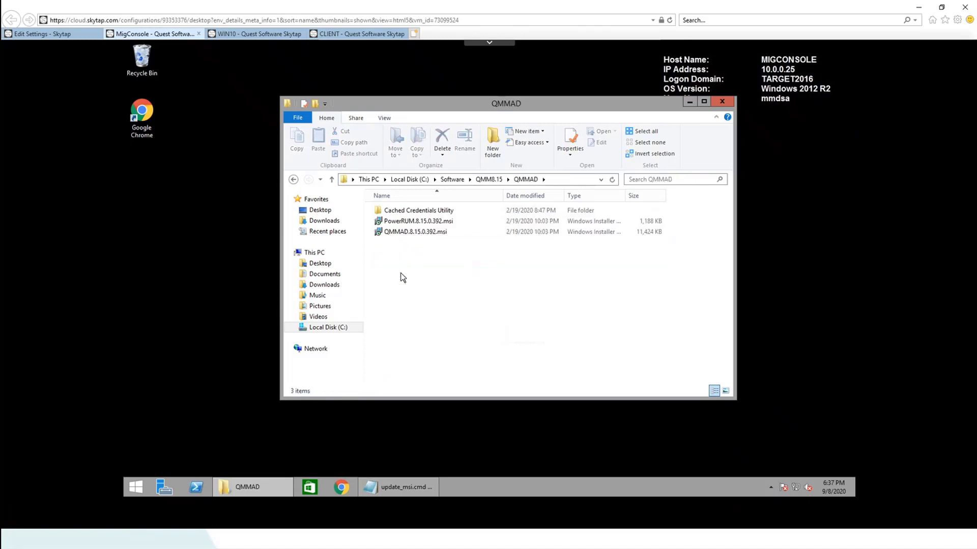
{"action": "double_click", "coordinate": [417, 211]}
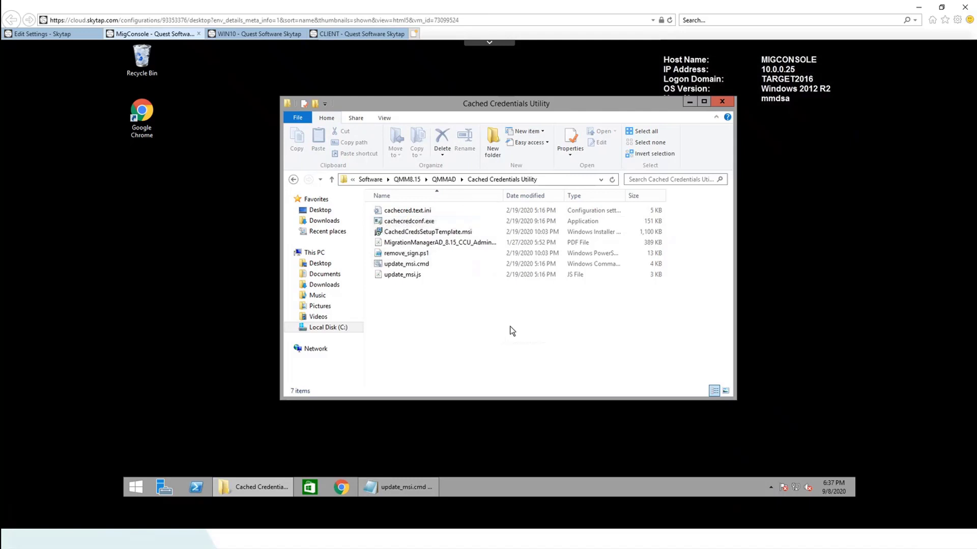
{"action": "left_click", "coordinate": [370, 181]}
{"action": "left_click", "coordinate": [407, 184]}
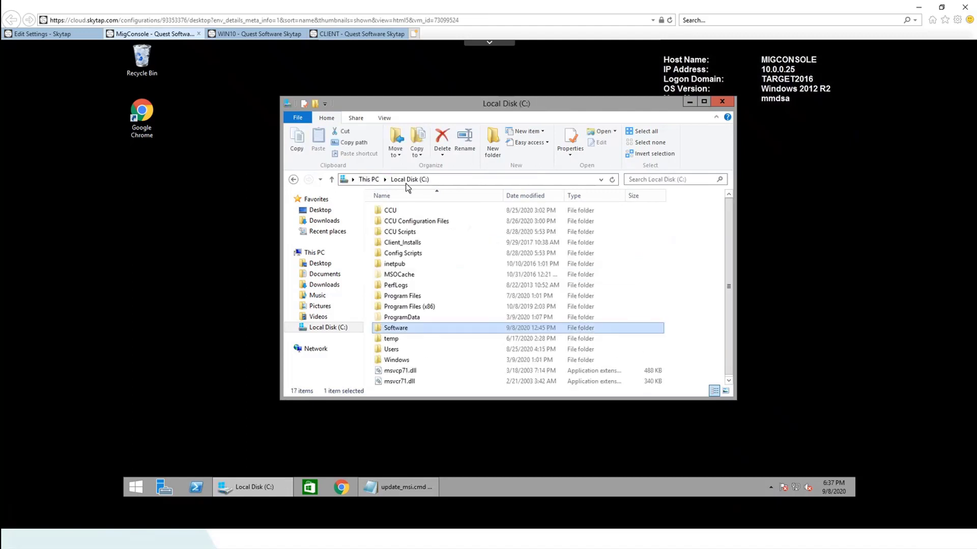
Open CCU Configuration Files and launch a resized Command Prompt (Admin) beside it
{"action": "double_click", "coordinate": [422, 222]}
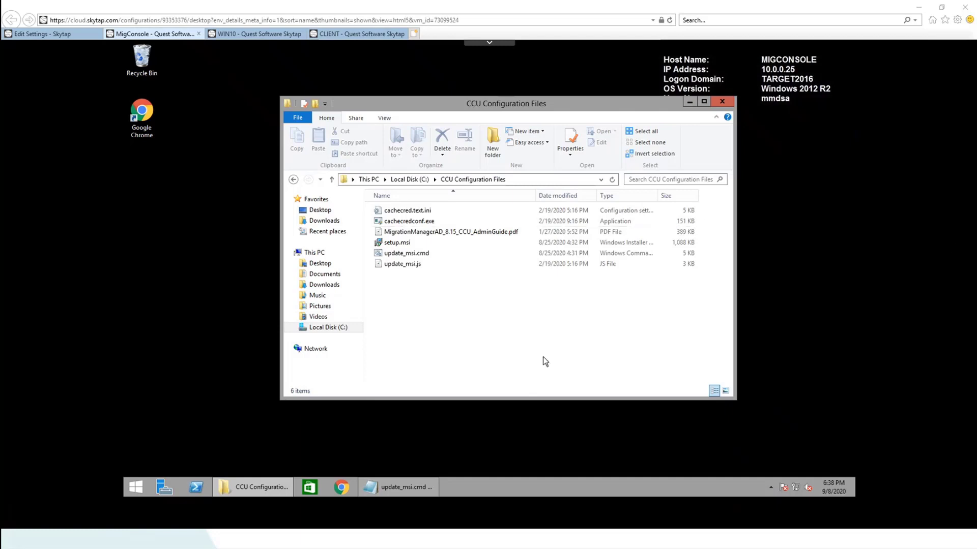
{"action": "right_click", "coordinate": [133, 487]}
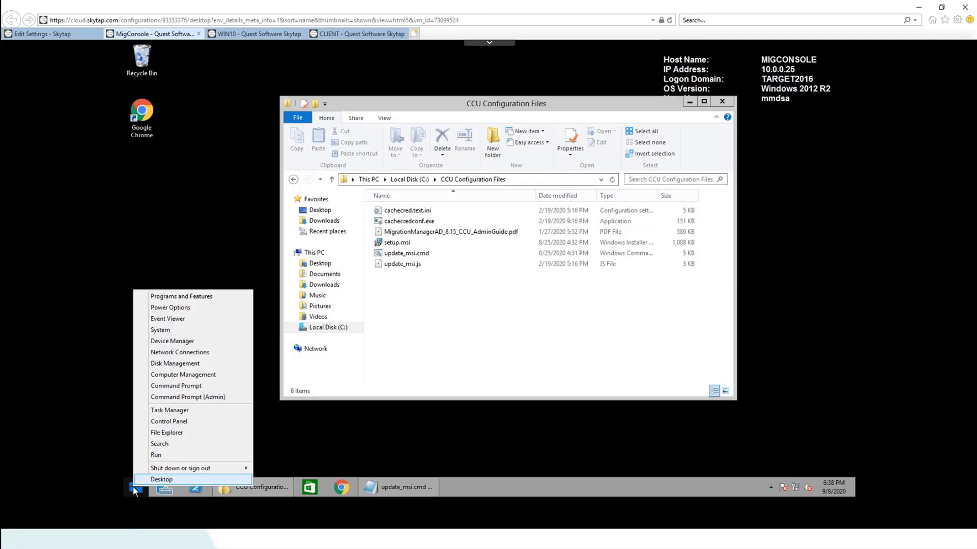
{"action": "left_click", "coordinate": [202, 397]}
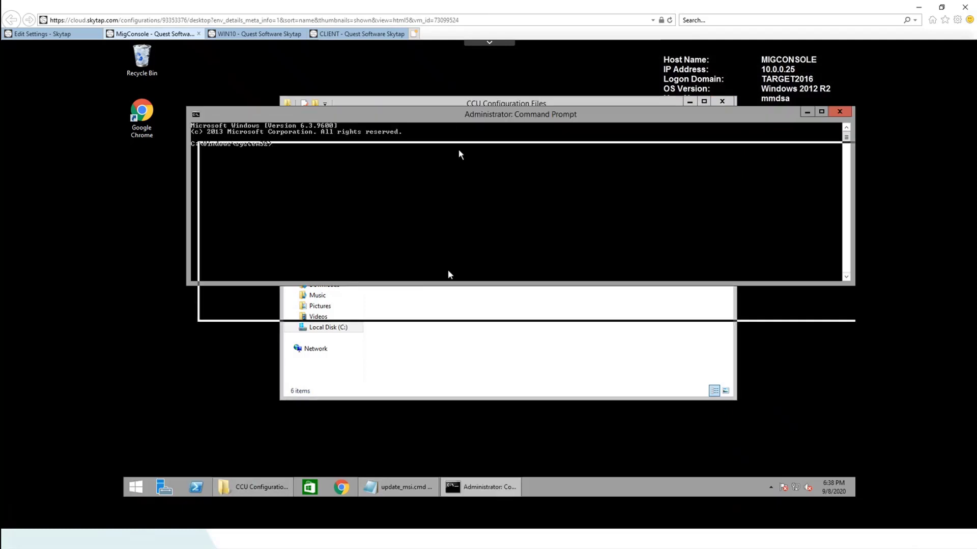
{"action": "left_click_drag", "start_coordinate": [448, 273], "coordinate": [441, 280]}
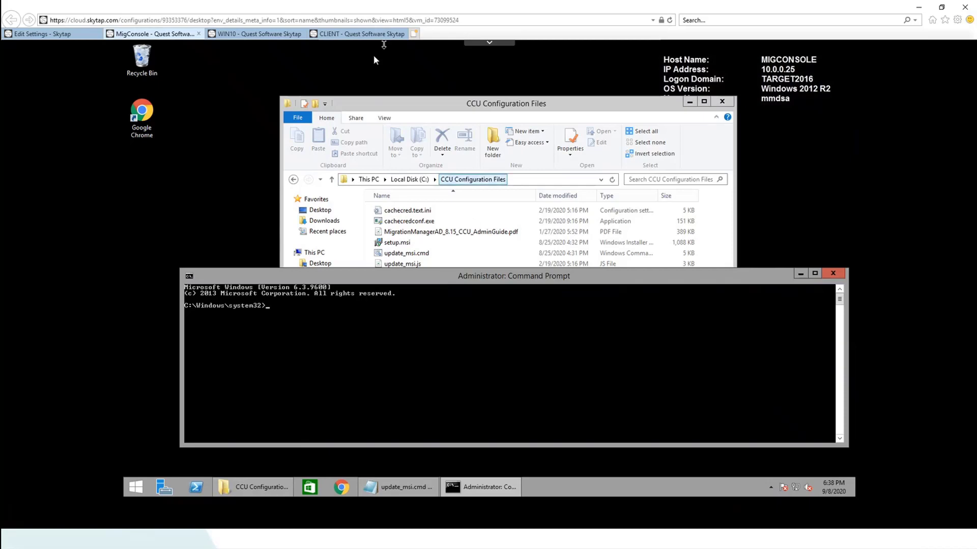
Edit update_msi.cmd in Notepad, move the window up and scroll to the settings
{"action": "left_click", "coordinate": [410, 257]}
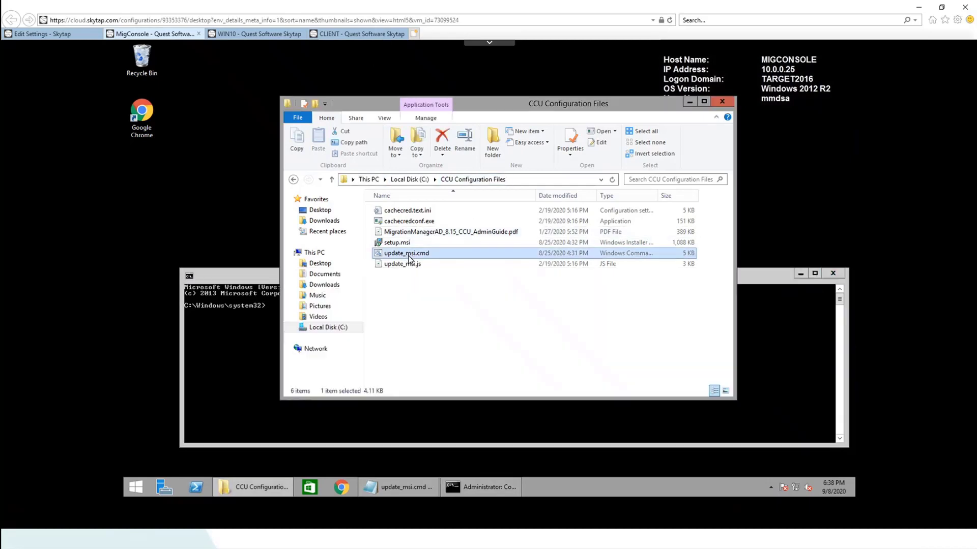
{"action": "right_click", "coordinate": [408, 256]}
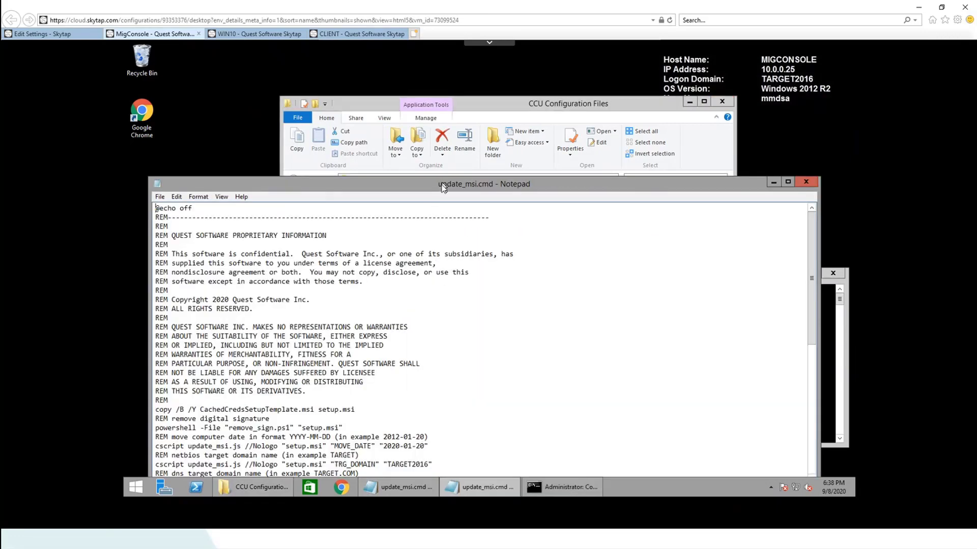
{"action": "left_click_drag", "start_coordinate": [442, 183], "coordinate": [433, 95]}
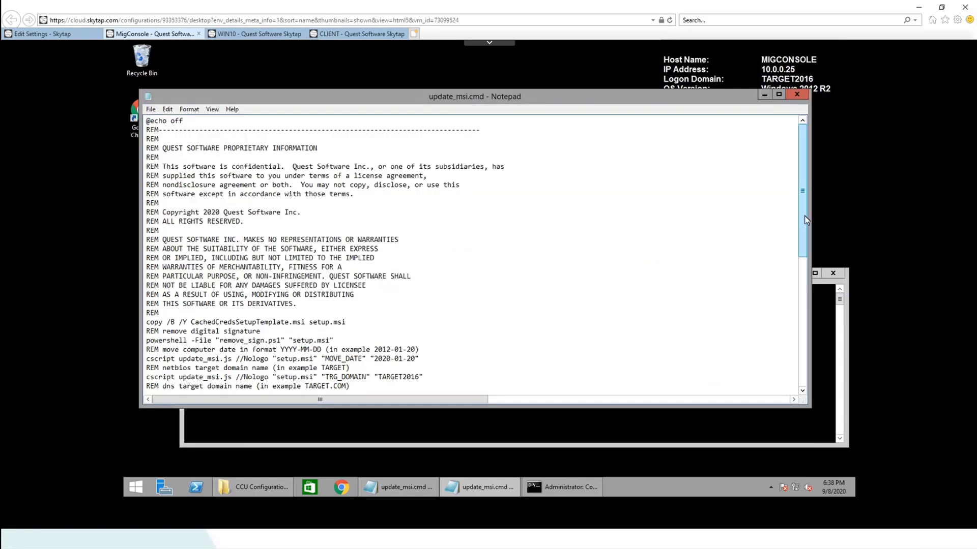
{"action": "left_click_drag", "start_coordinate": [804, 219], "coordinate": [805, 345]}
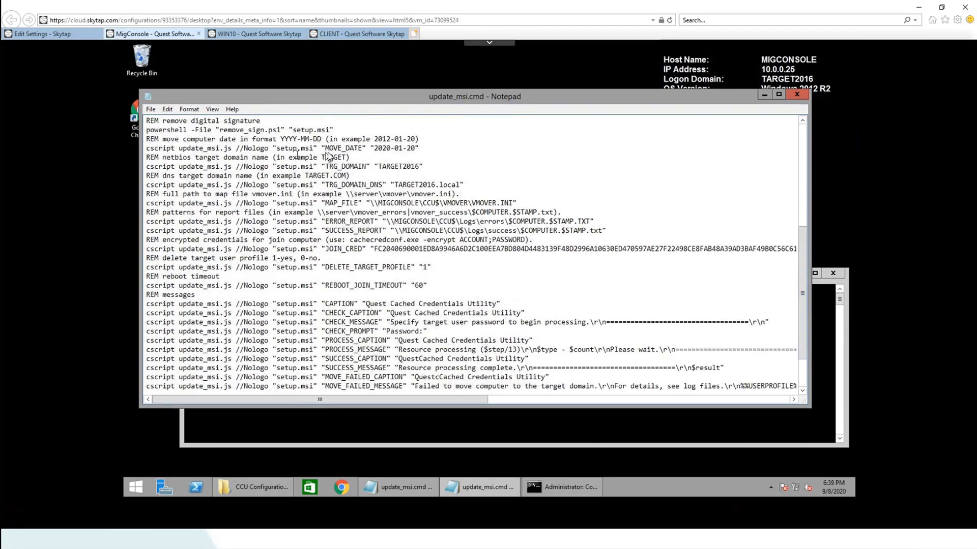
Highlight MOVE_DATE 2020-01-20, TRG_DOMAIN TARGET2016, TARGET2016.local, the VMOVER.INI path, report paths and the encrypt command
{"action": "left_click_drag", "start_coordinate": [415, 149], "coordinate": [322, 153]}
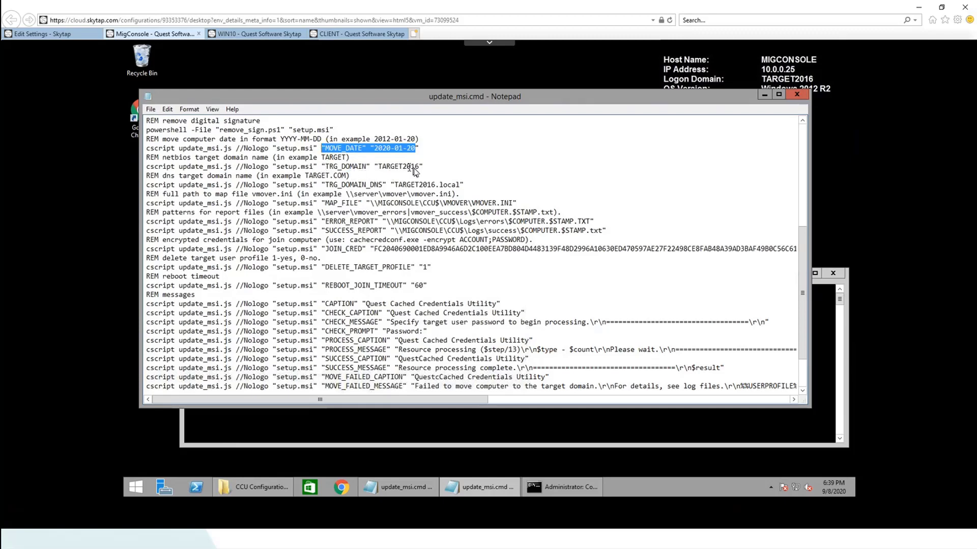
{"action": "left_click_drag", "start_coordinate": [420, 168], "coordinate": [382, 169]}
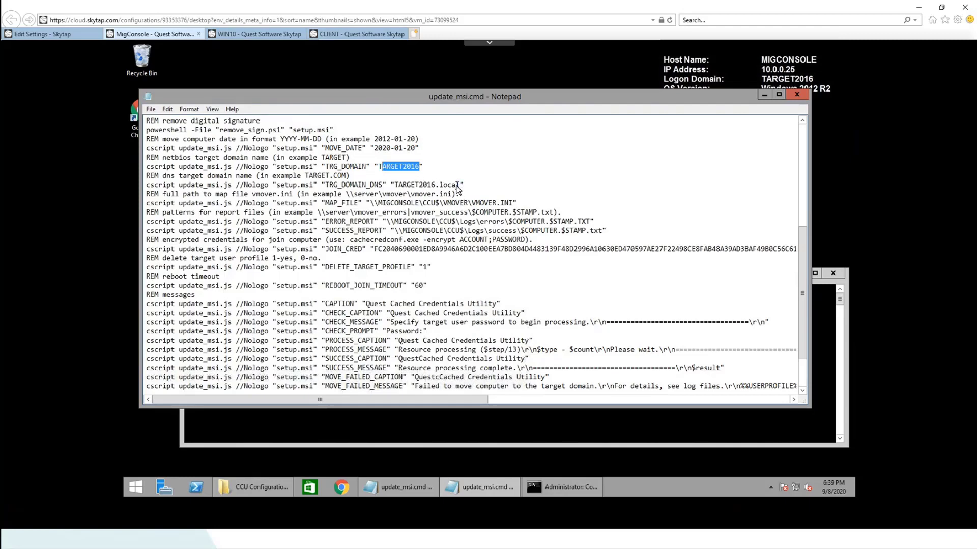
{"action": "left_click_drag", "start_coordinate": [459, 187], "coordinate": [395, 189]}
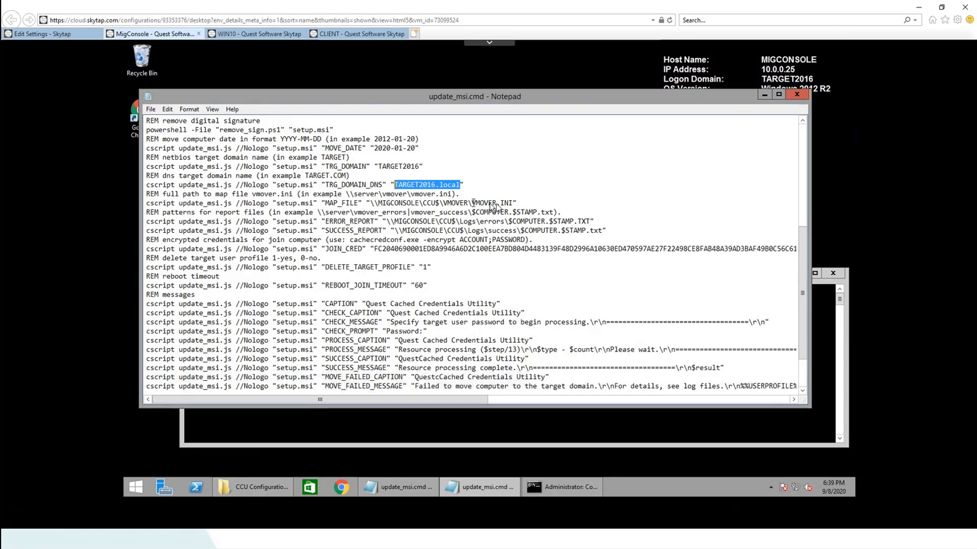
{"action": "left_click_drag", "start_coordinate": [513, 204], "coordinate": [372, 208]}
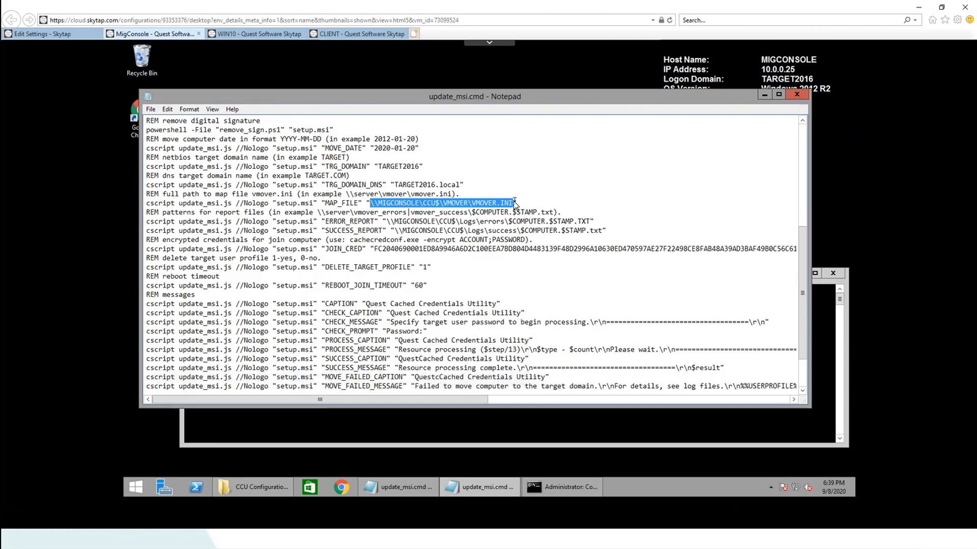
{"action": "left_click", "coordinate": [592, 222]}
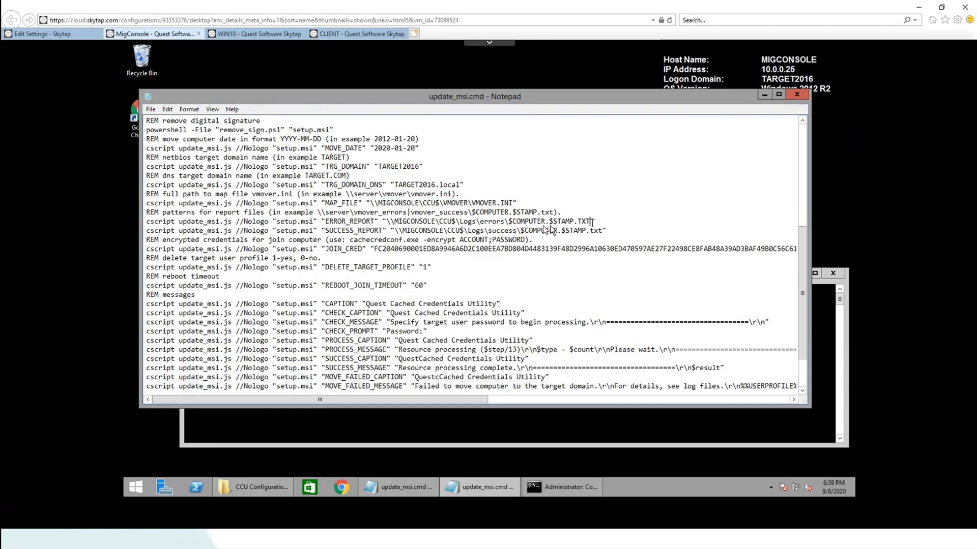
{"action": "left_click_drag", "start_coordinate": [591, 223], "coordinate": [394, 224]}
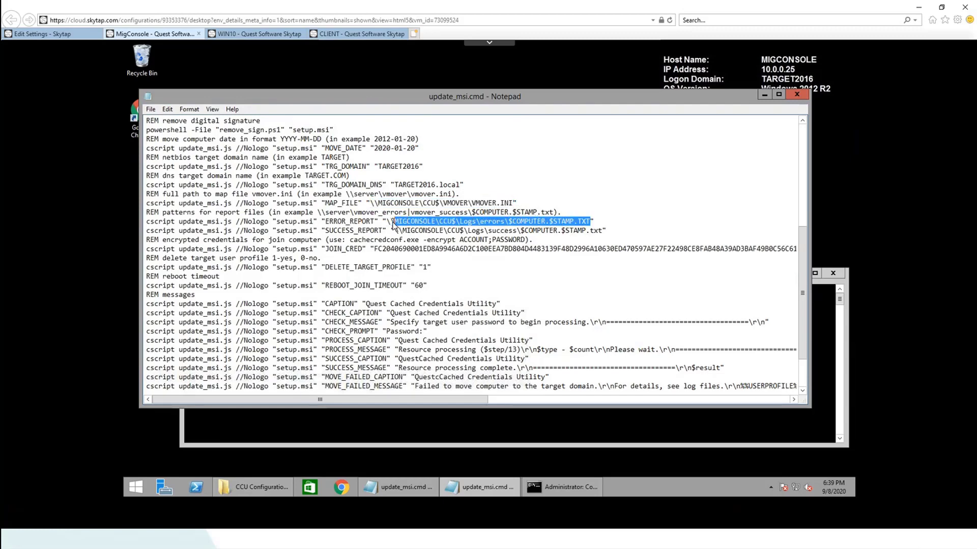
{"action": "left_click", "coordinate": [601, 230]}
{"action": "left_click_drag", "start_coordinate": [601, 231], "coordinate": [404, 233]}
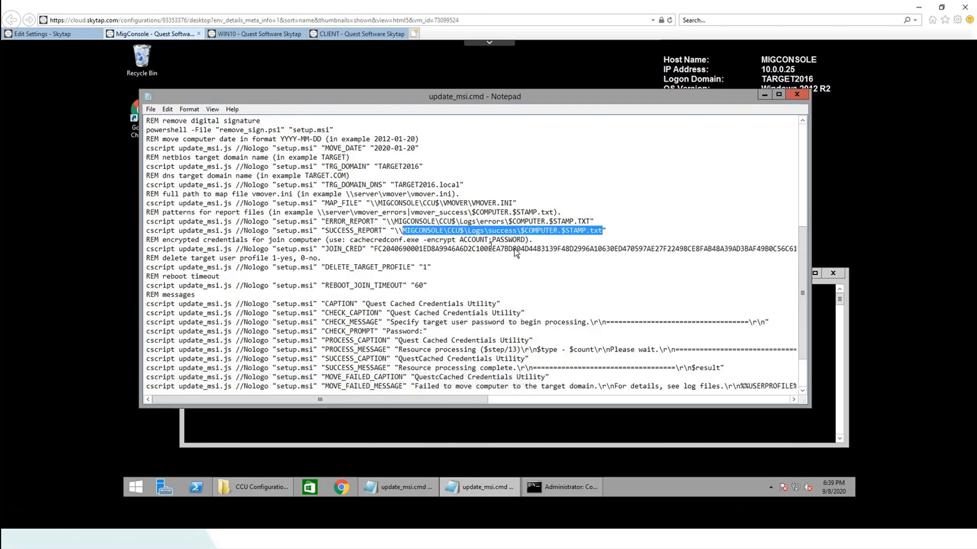
{"action": "left_click_drag", "start_coordinate": [456, 239], "coordinate": [351, 239]}
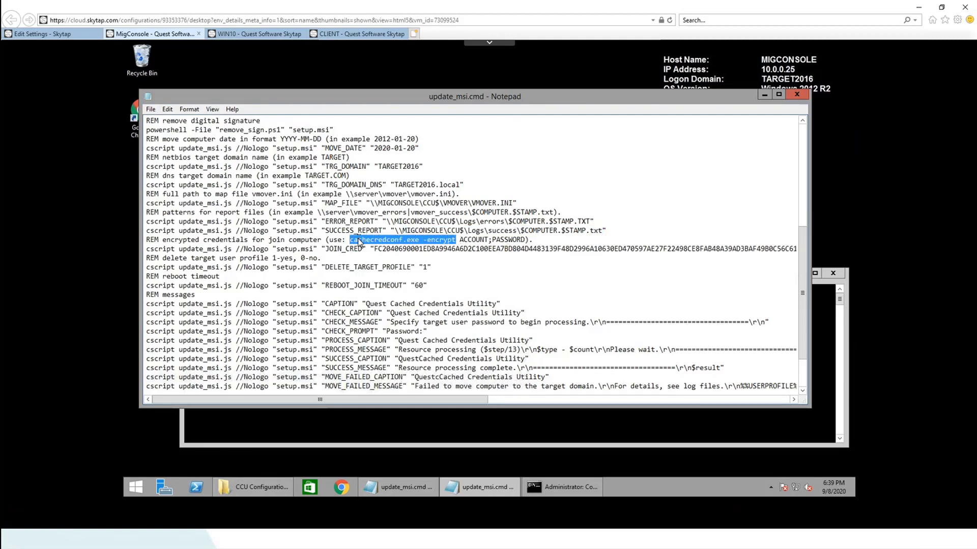
Copy 'cachecredconf.exe -encrypt' and change the prompt to C:\CCU Configuration Files
{"action": "right_click", "coordinate": [359, 240]}
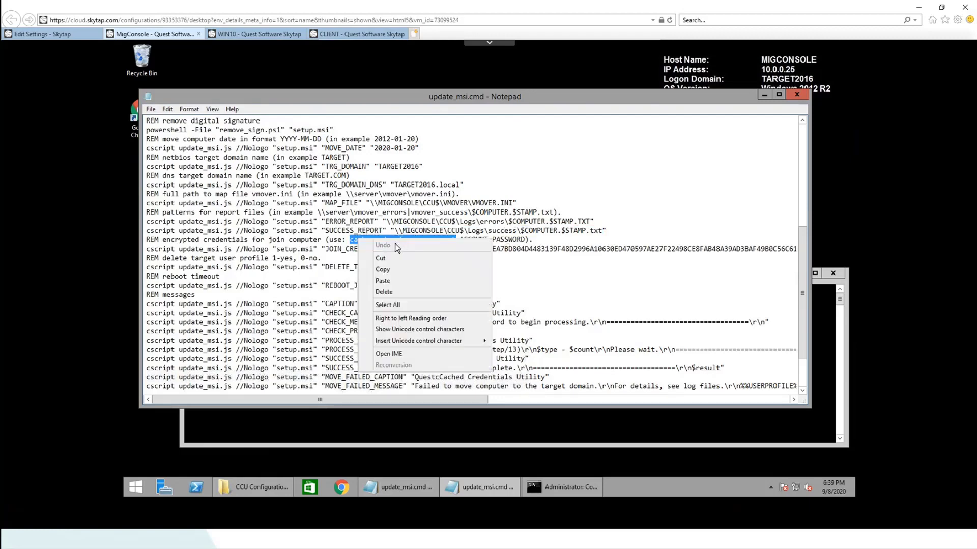
{"action": "left_click", "coordinate": [385, 270]}
{"action": "left_click", "coordinate": [349, 416]}
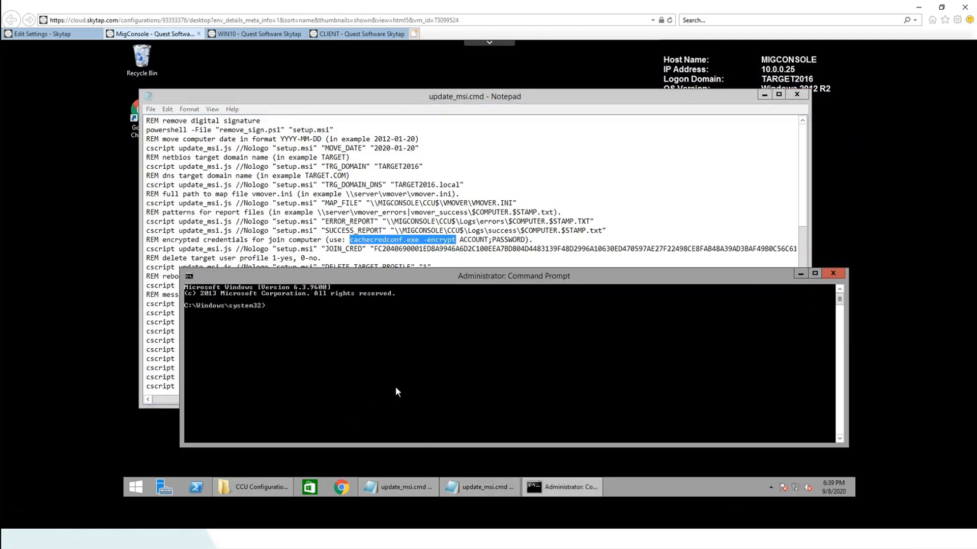
{"action": "type", "text": "cd\\"}
{"action": "key", "text": "Return"}
{"action": "type", "text": "cd ccu"}
{"action": "key", "text": "Tab"}
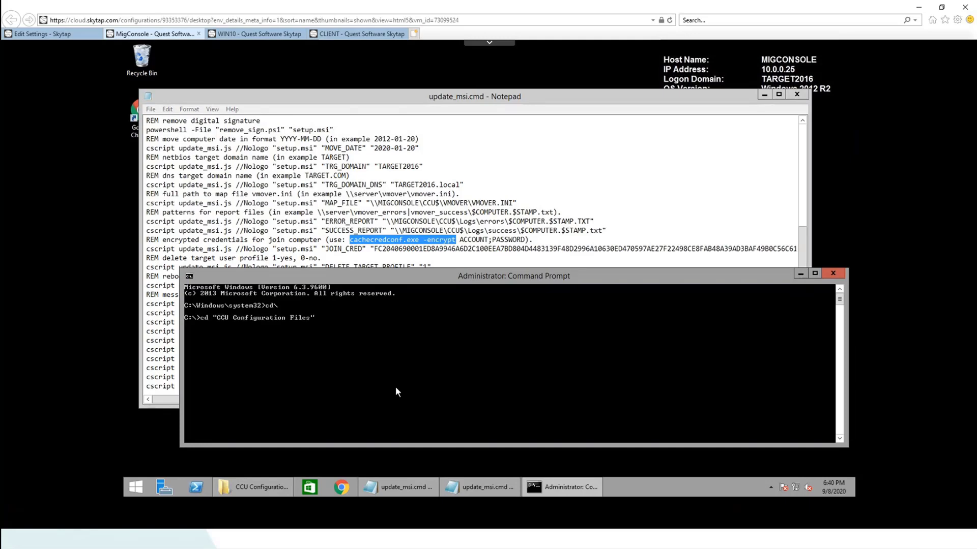
{"action": "key", "text": "Return"}
Paste and run the encrypt command for target2016\mmad with its password, then return to update_msi.cmd
{"action": "right_click", "coordinate": [392, 387]}
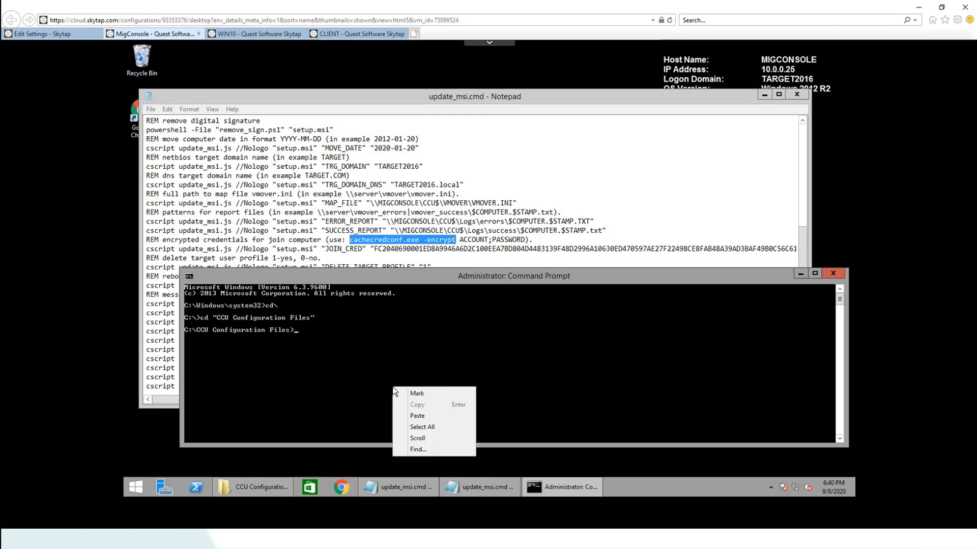
{"action": "left_click", "coordinate": [428, 416]}
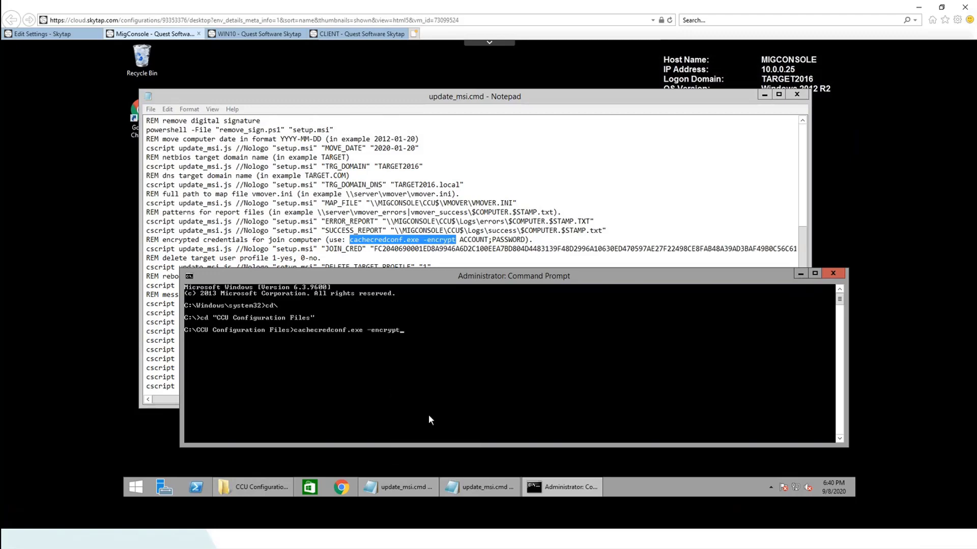
{"action": "type", "text": "target2016\\mmad;"}
{"action": "type", "text": "Pa$$word"}
{"action": "key", "text": "Return"}
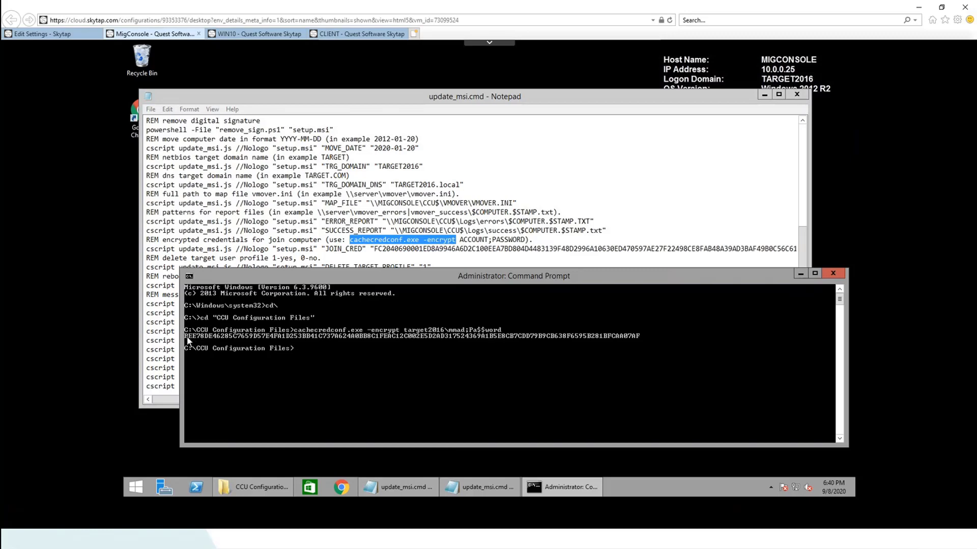
{"action": "left_click", "coordinate": [377, 257]}
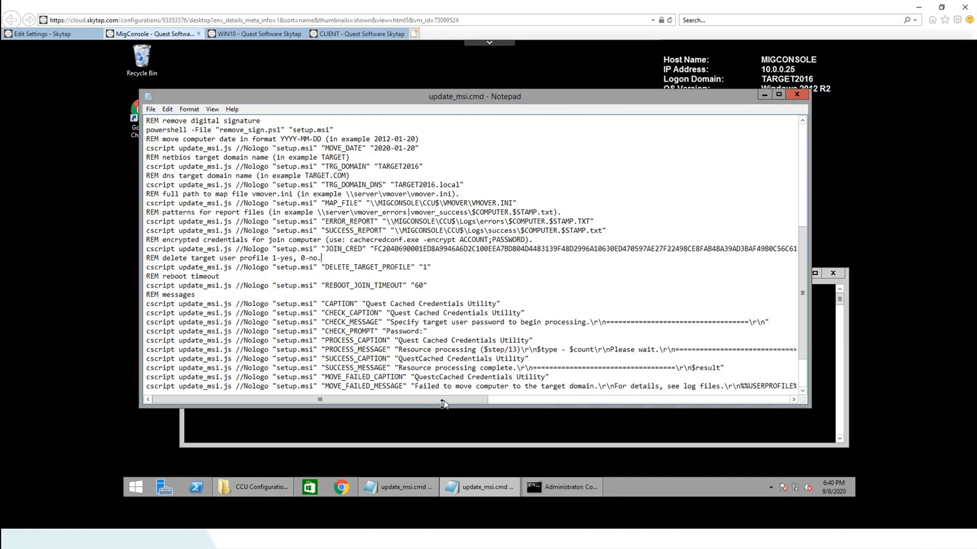
{"action": "left_click_drag", "start_coordinate": [442, 403], "coordinate": [407, 392]}
{"action": "scroll", "coordinate": [545, 282], "scroll_direction": "down", "scroll_amount": 2}
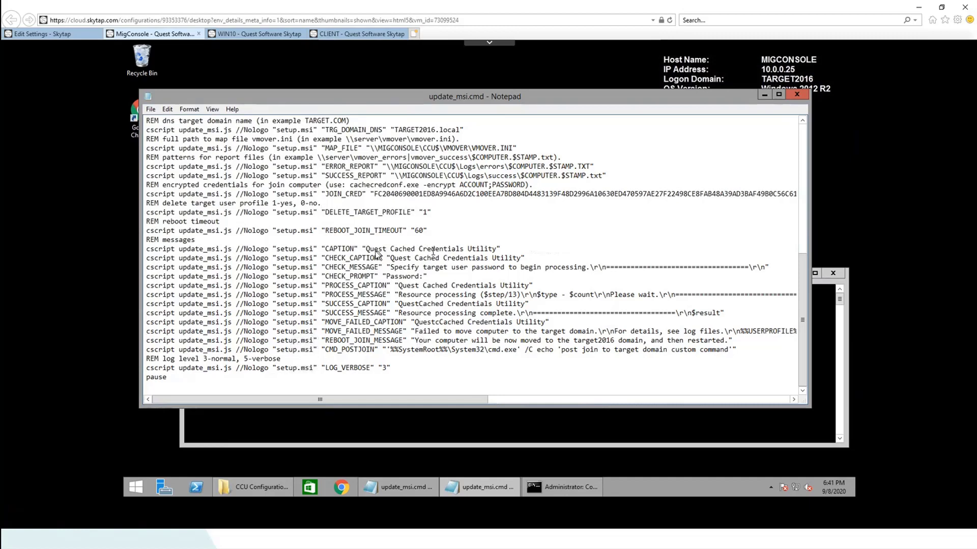
{"action": "left_click_drag", "start_coordinate": [366, 249], "coordinate": [497, 252]}
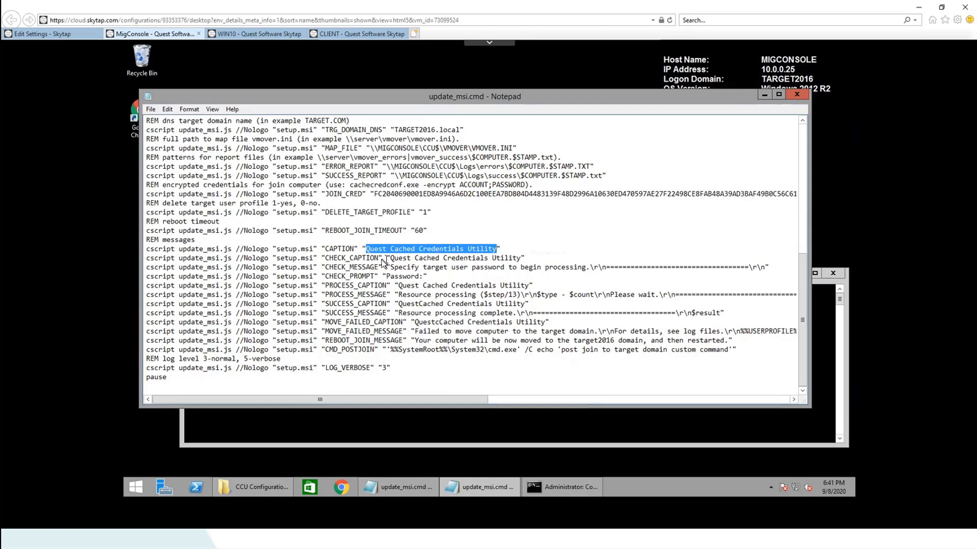
{"action": "left_click", "coordinate": [399, 264]}
{"action": "left_click_drag", "start_coordinate": [387, 259], "coordinate": [525, 260]}
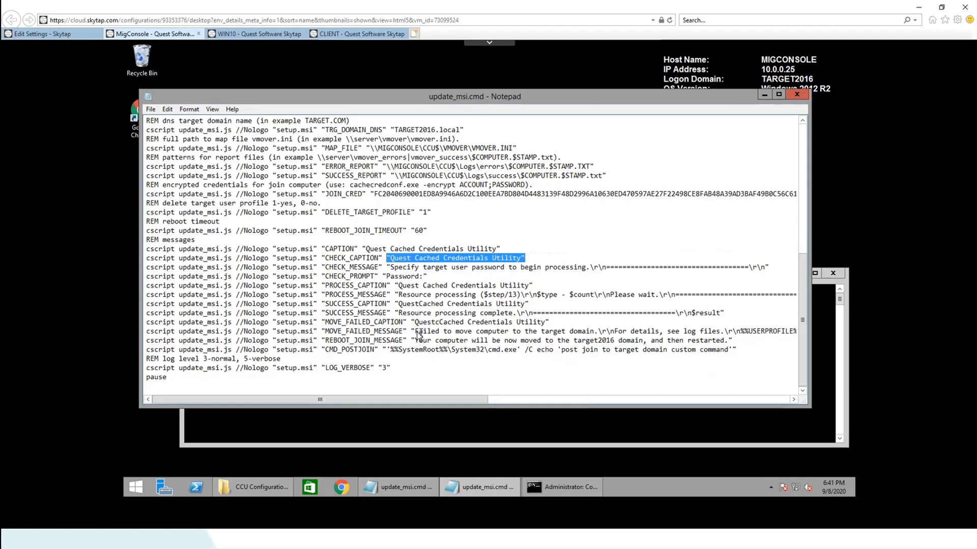
{"action": "left_click_drag", "start_coordinate": [418, 331], "coordinate": [596, 336]}
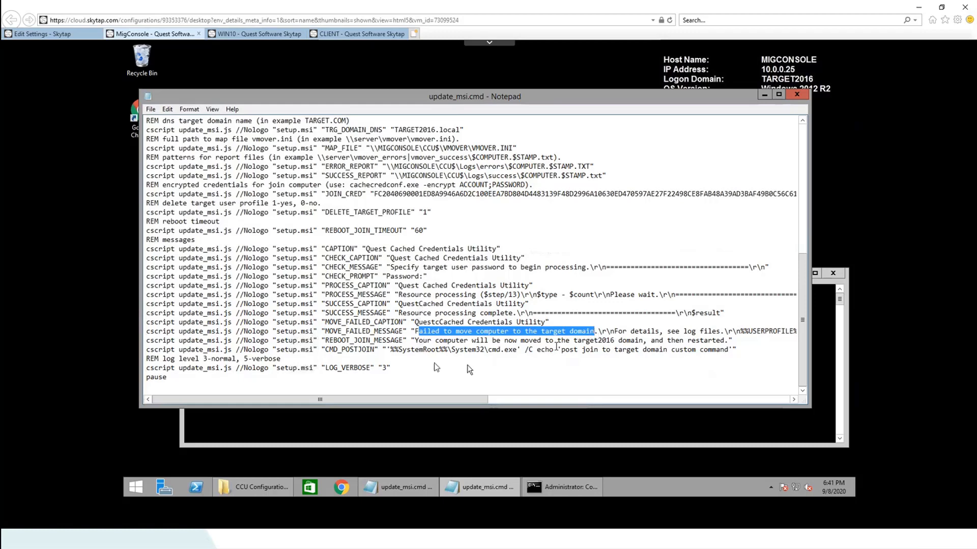
Close Notepad and run update_msi.cmd to regenerate setup.msi
{"action": "left_click", "coordinate": [802, 96]}
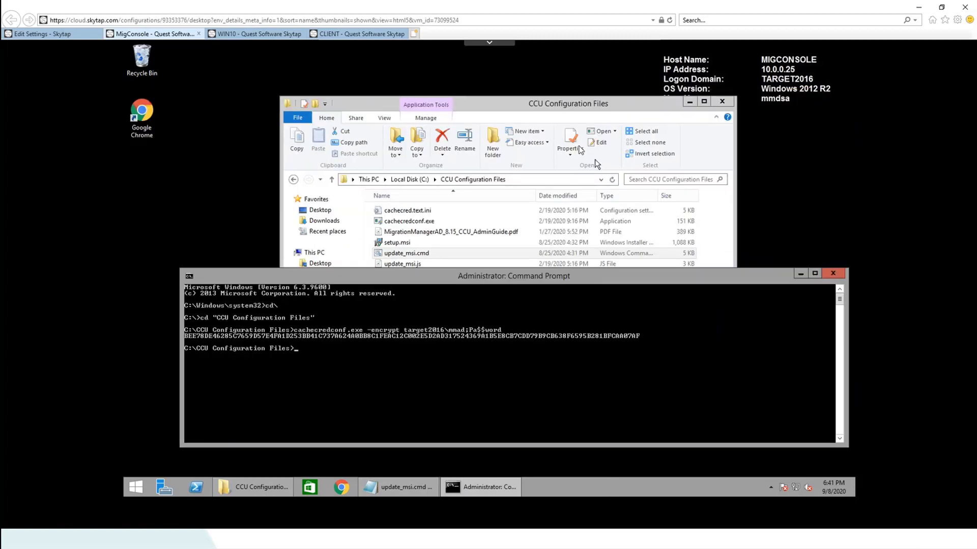
{"action": "left_click", "coordinate": [538, 103]}
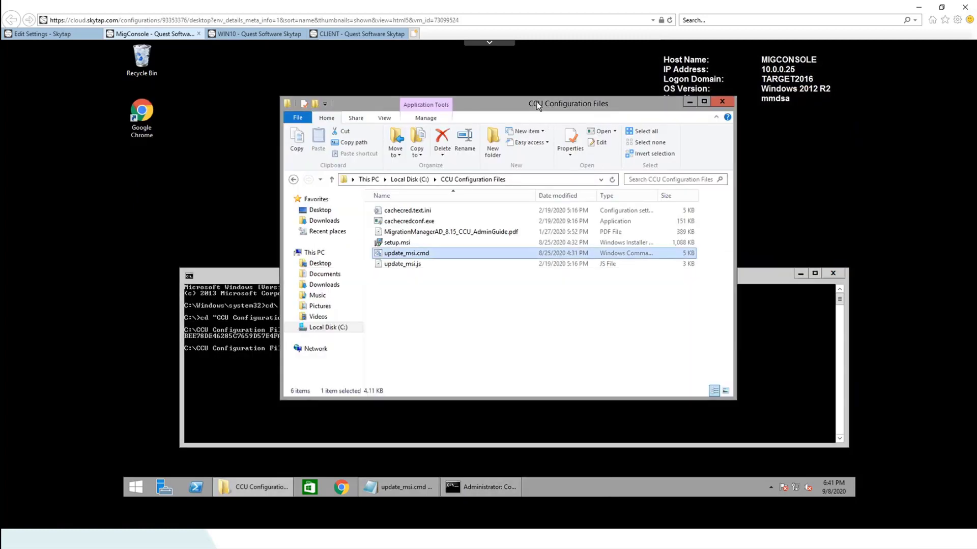
{"action": "double_click", "coordinate": [404, 254]}
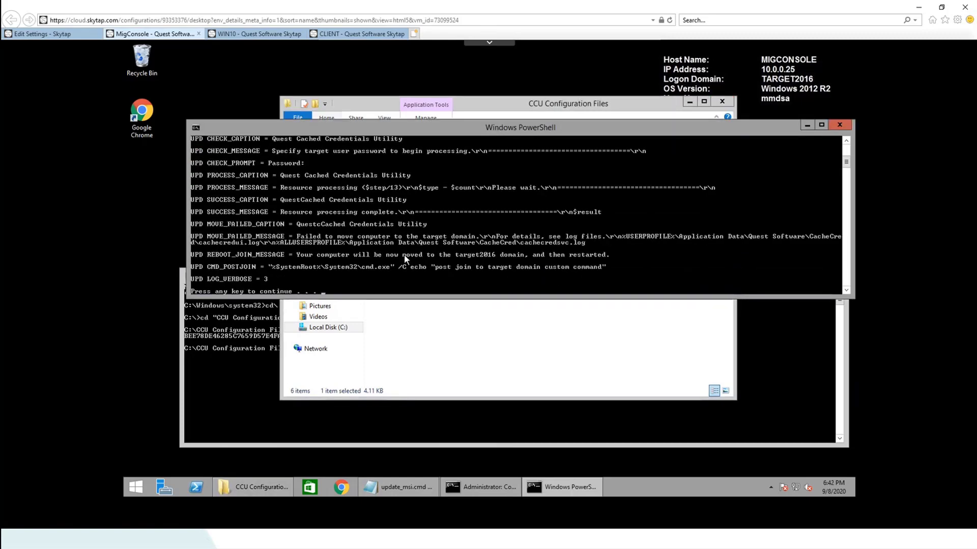
{"action": "key", "text": "Return"}
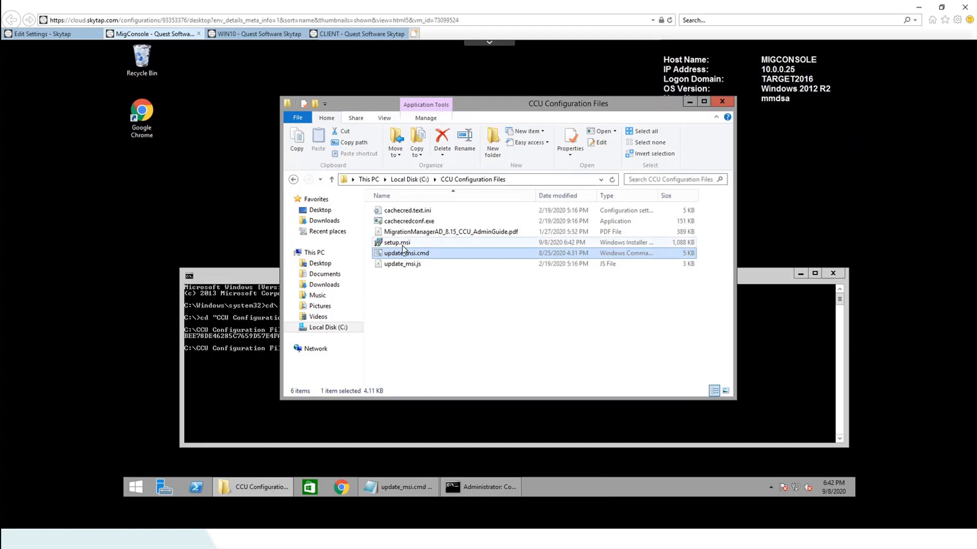
Go up to Local Disk (C:) and select the CCU folder
{"action": "mouse_move", "coordinate": [402, 248]}
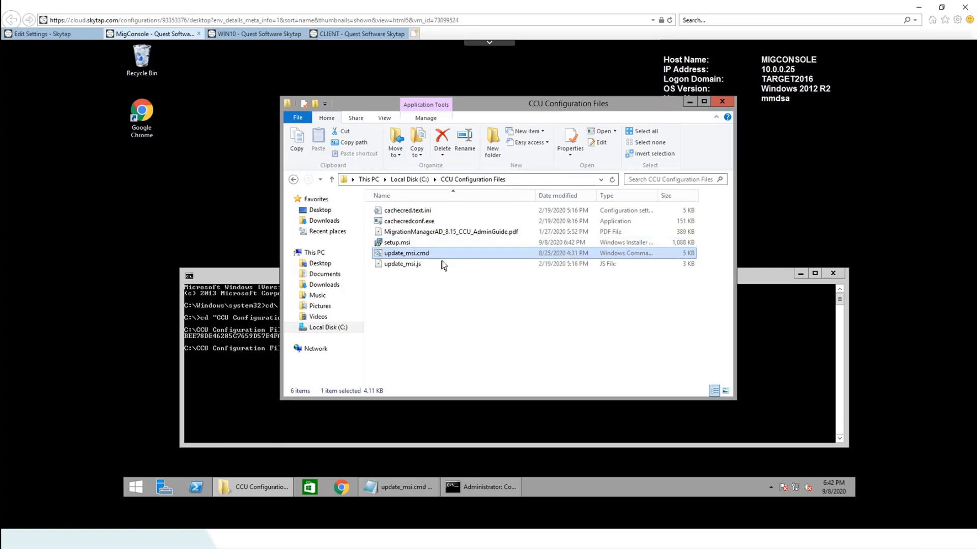
{"action": "left_click", "coordinate": [405, 180]}
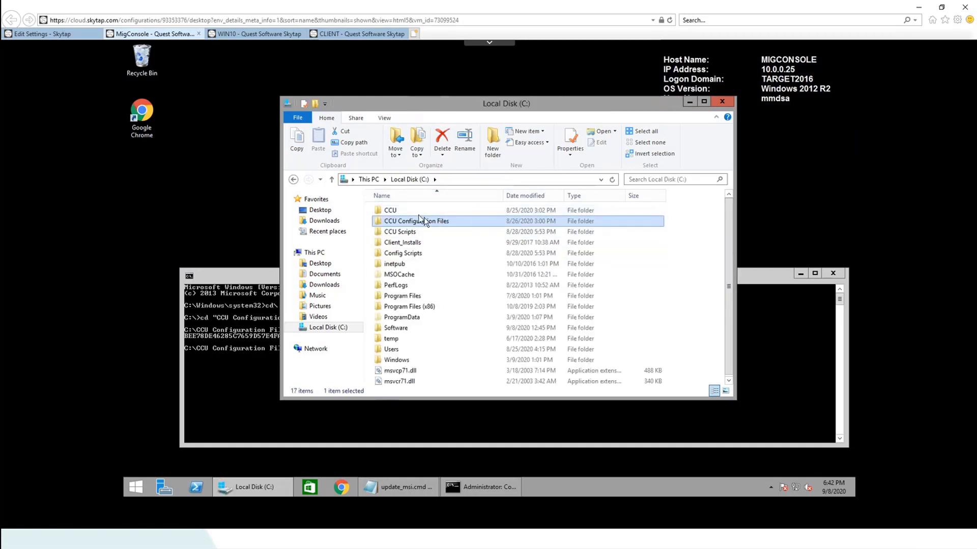
{"action": "left_click", "coordinate": [399, 210]}
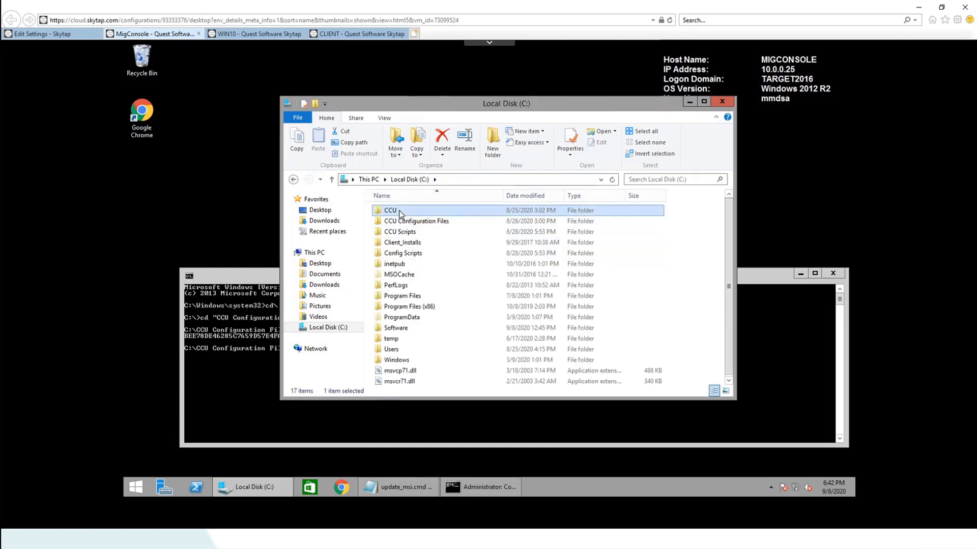
Check vmover.ini in C:\CCU\Vmover, then open C:\CCU\App containing setup.msi
{"action": "double_click", "coordinate": [399, 211]}
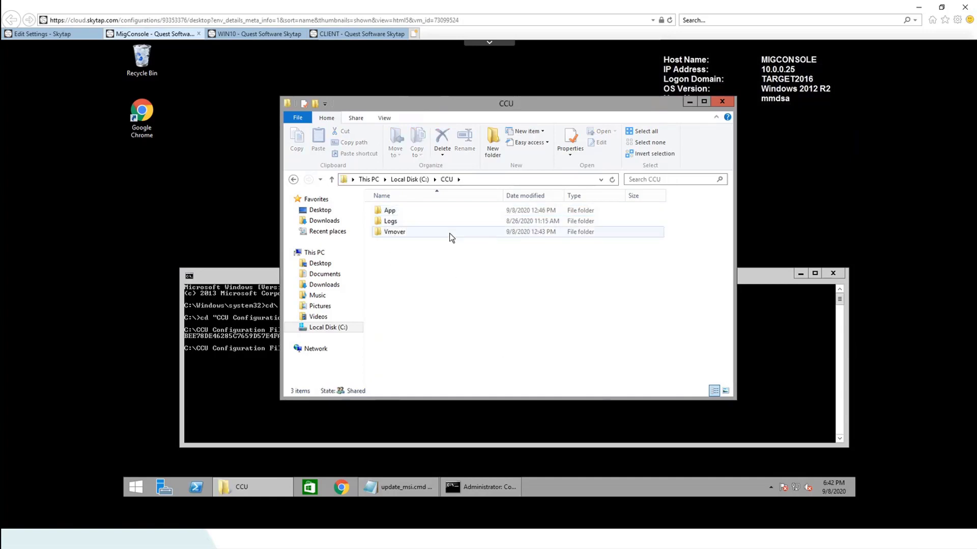
{"action": "double_click", "coordinate": [405, 236]}
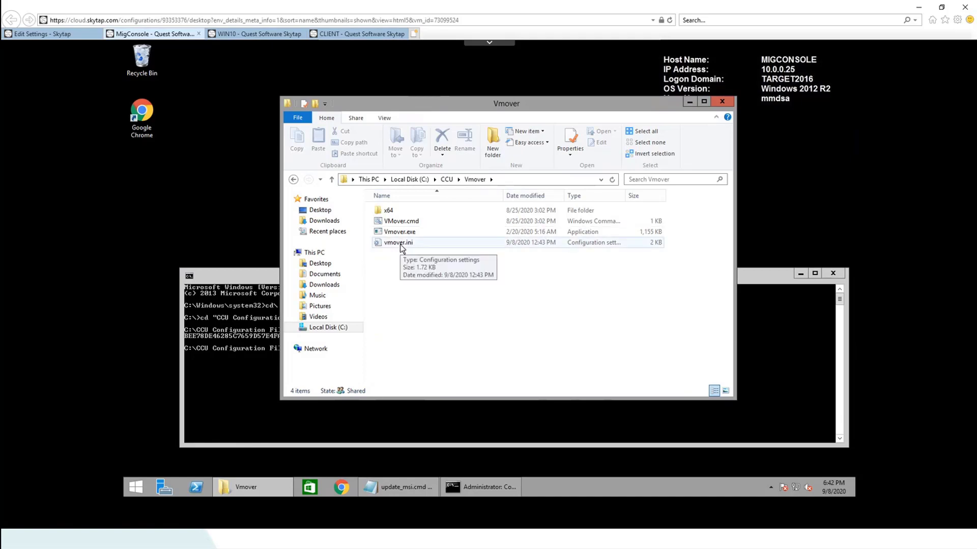
{"action": "left_click", "coordinate": [445, 180]}
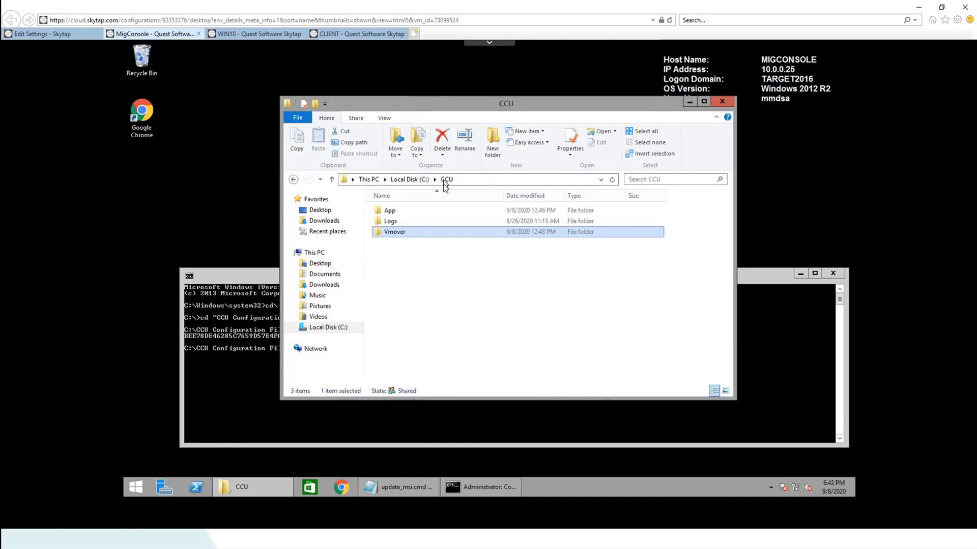
{"action": "double_click", "coordinate": [392, 212]}
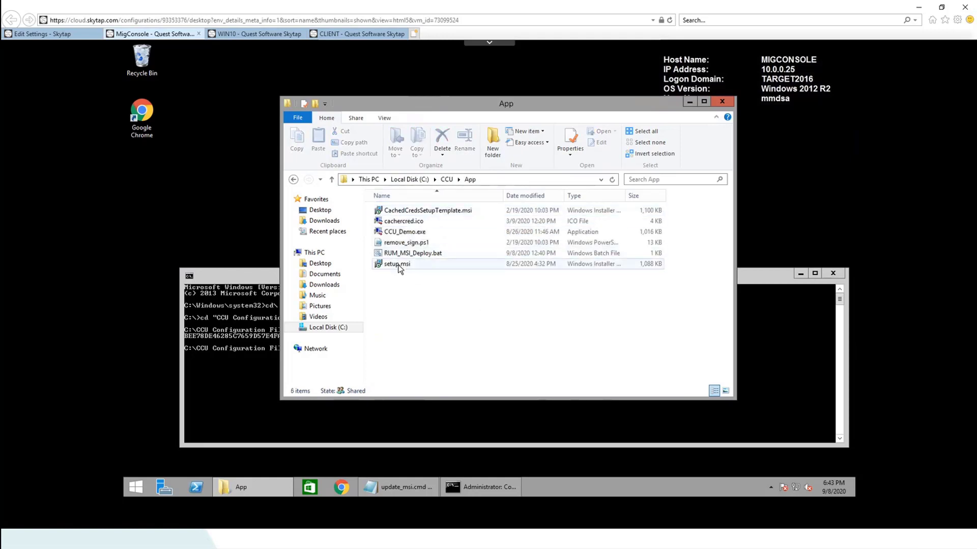
{"action": "mouse_move", "coordinate": [399, 268]}
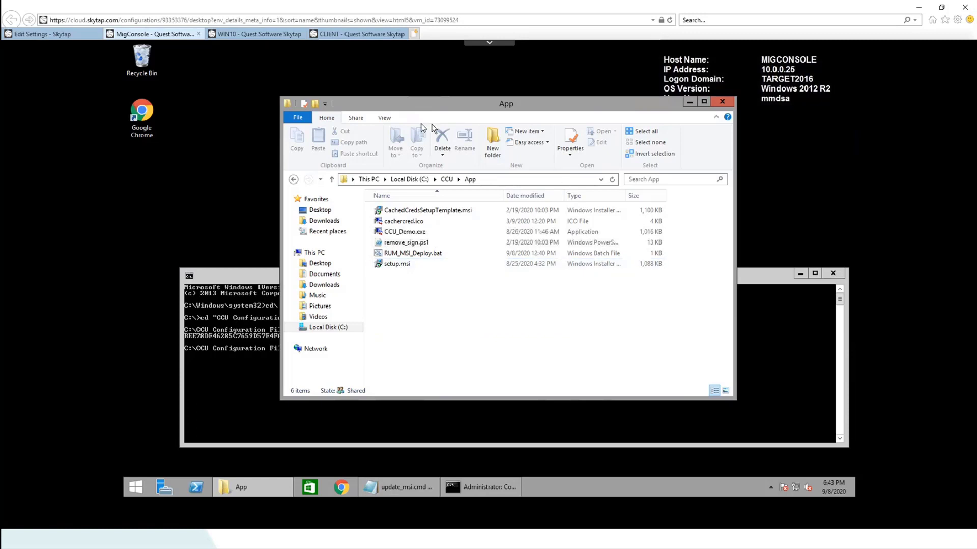
On WIN10, open \\migconsole\ccu$\app through the Run dialog
{"action": "left_click", "coordinate": [249, 33]}
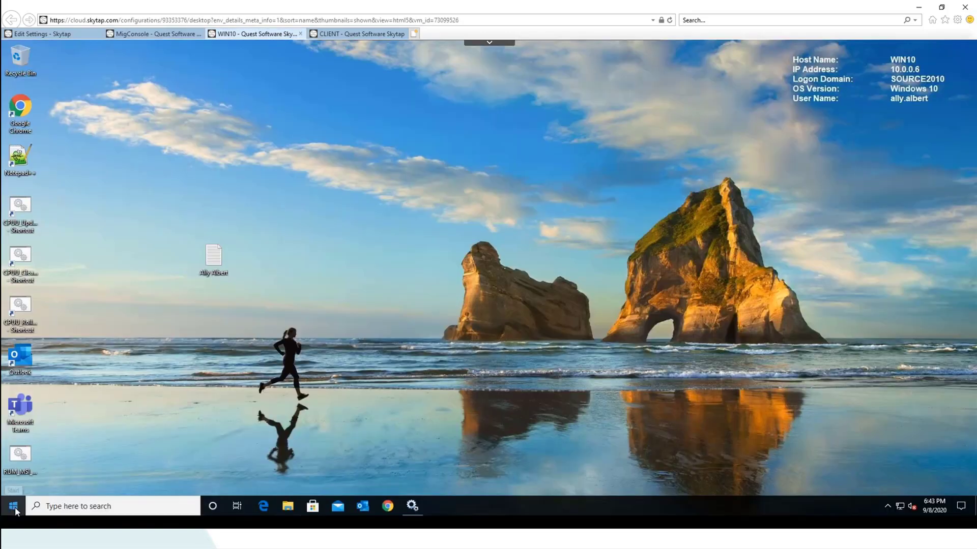
{"action": "right_click", "coordinate": [13, 505]}
{"action": "left_click", "coordinate": [47, 459]}
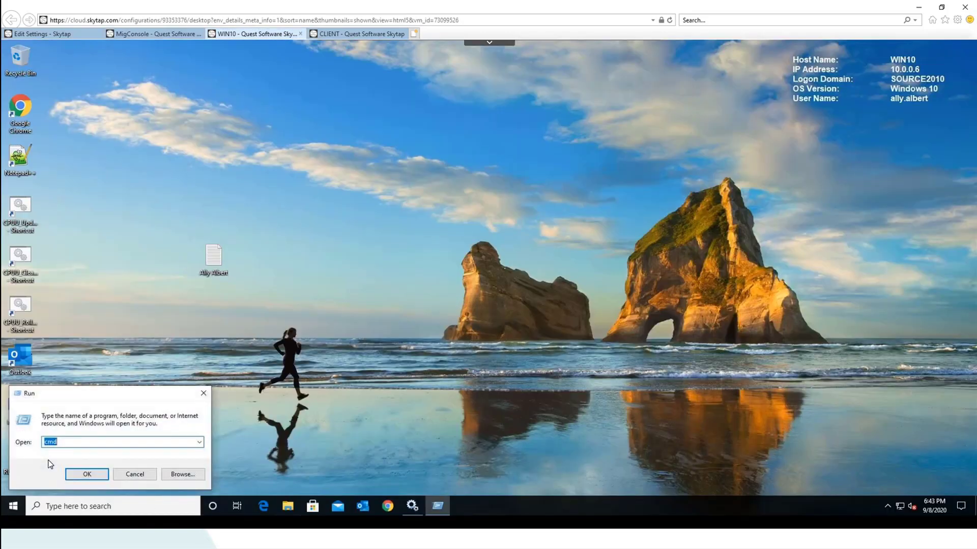
{"action": "type", "text": "\\\\"}
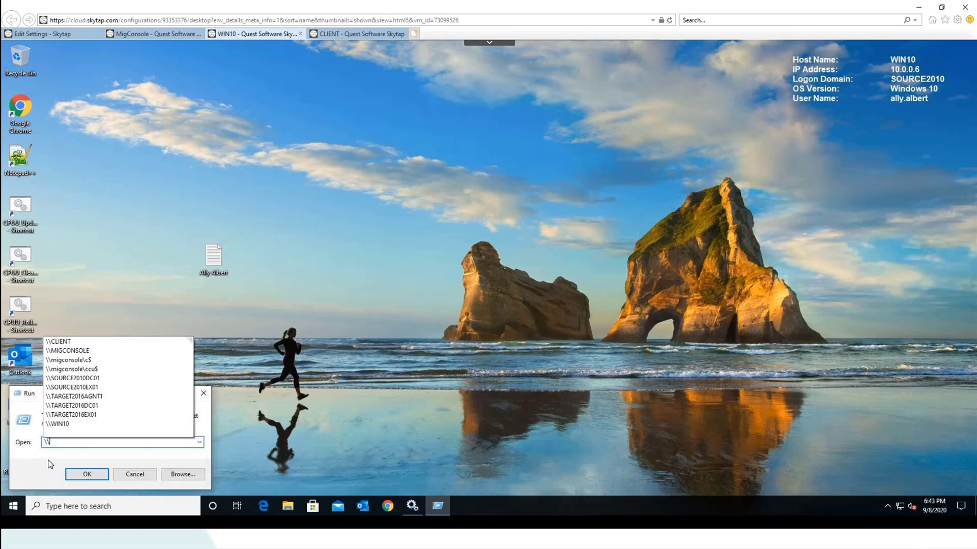
{"action": "type", "text": "migcons"}
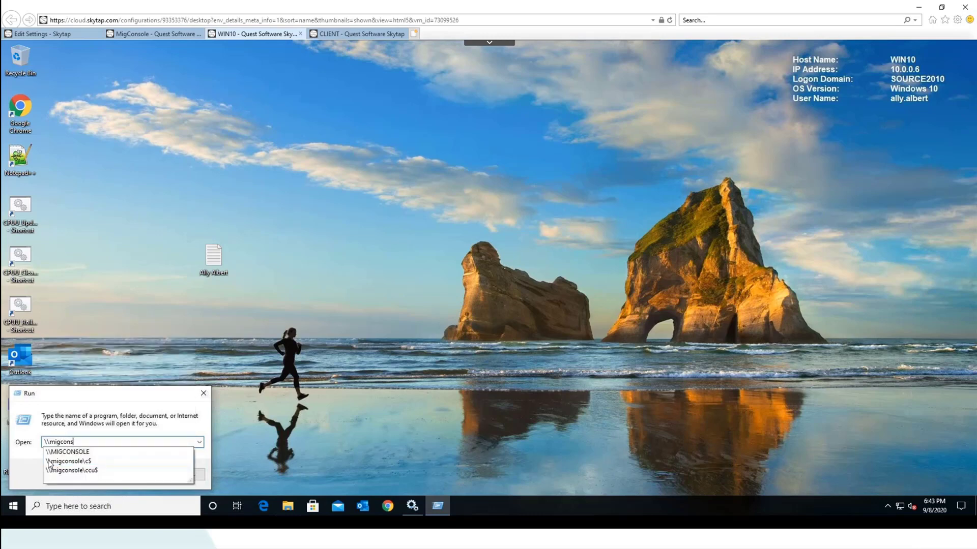
{"action": "type", "text": "ole\\cc"}
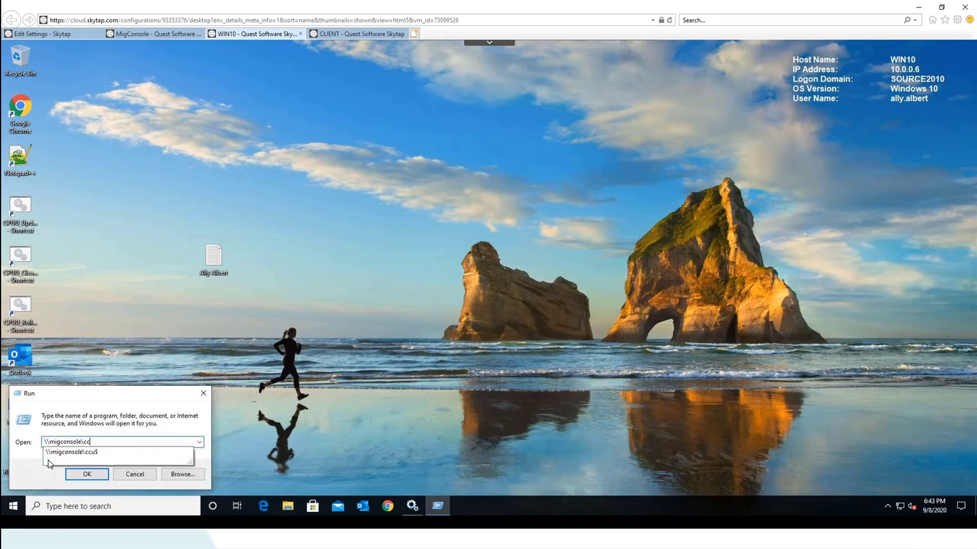
{"action": "type", "text": "u$\\app"}
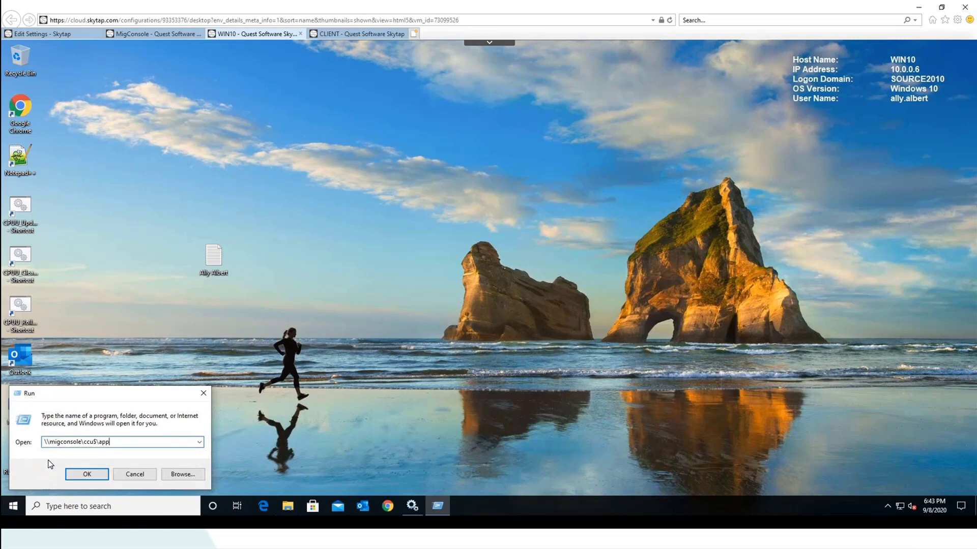
{"action": "key", "text": "Return"}
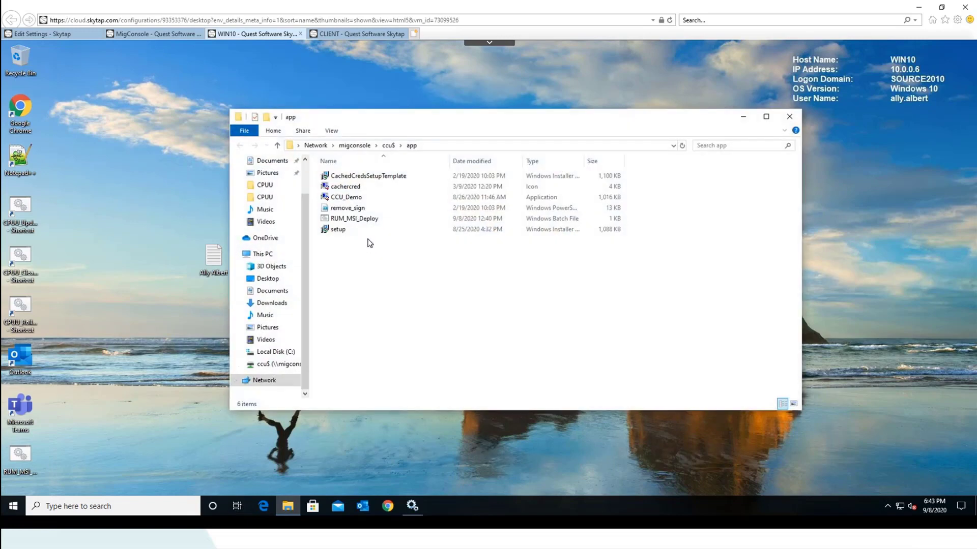
Launch setup.msi, page through to the messages and reboot timeout page, then cancel and exit
{"action": "double_click", "coordinate": [338, 230]}
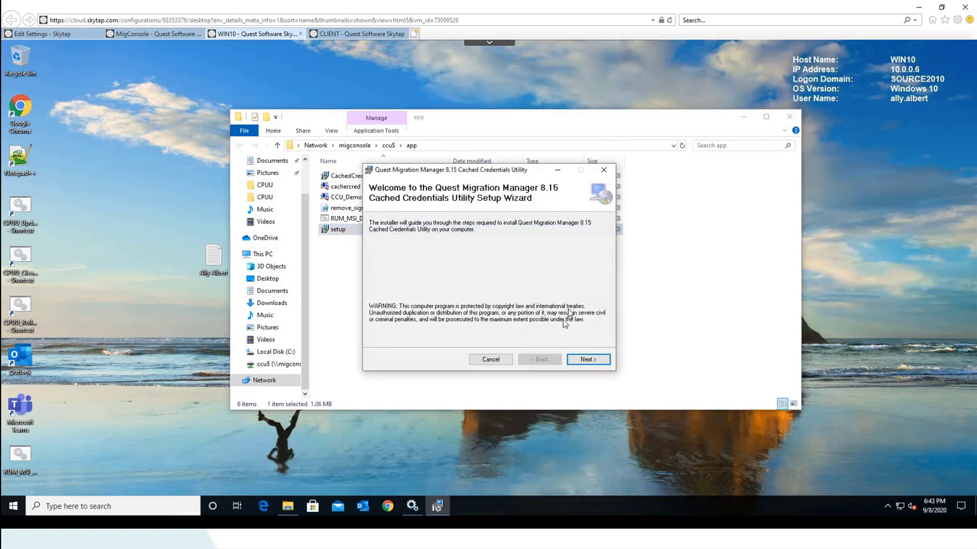
{"action": "left_click", "coordinate": [586, 359]}
{"action": "left_click", "coordinate": [586, 359]}
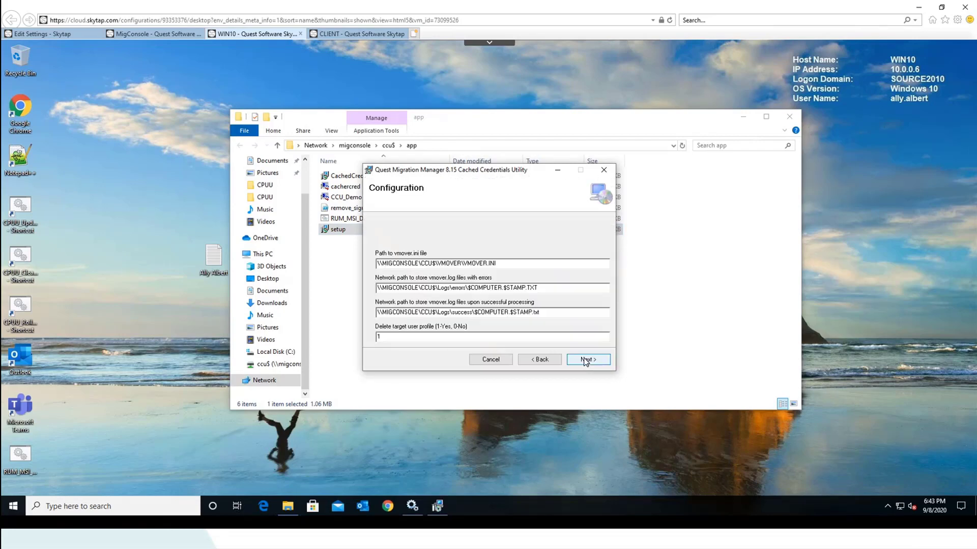
{"action": "left_click", "coordinate": [586, 360]}
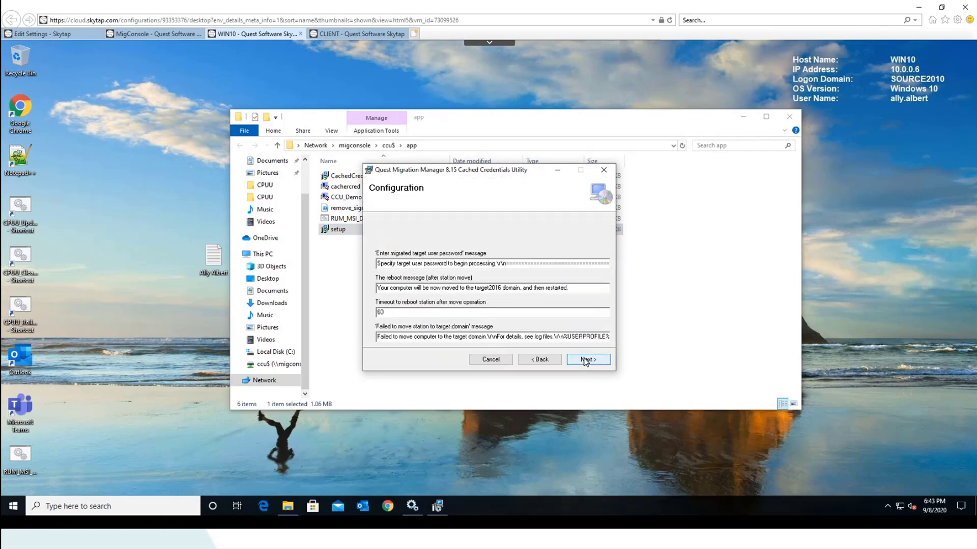
{"action": "left_click", "coordinate": [491, 360]}
{"action": "left_click", "coordinate": [505, 287]}
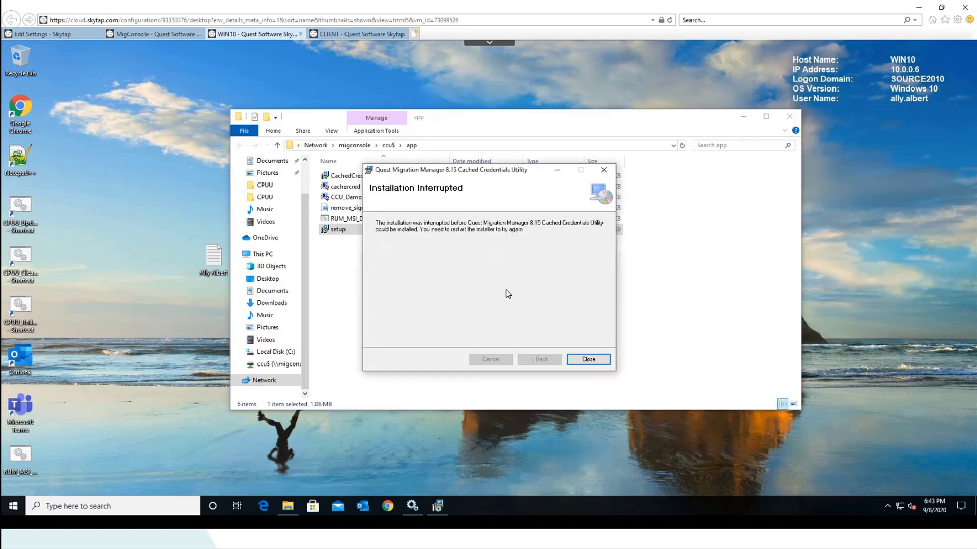
{"action": "left_click", "coordinate": [588, 360]}
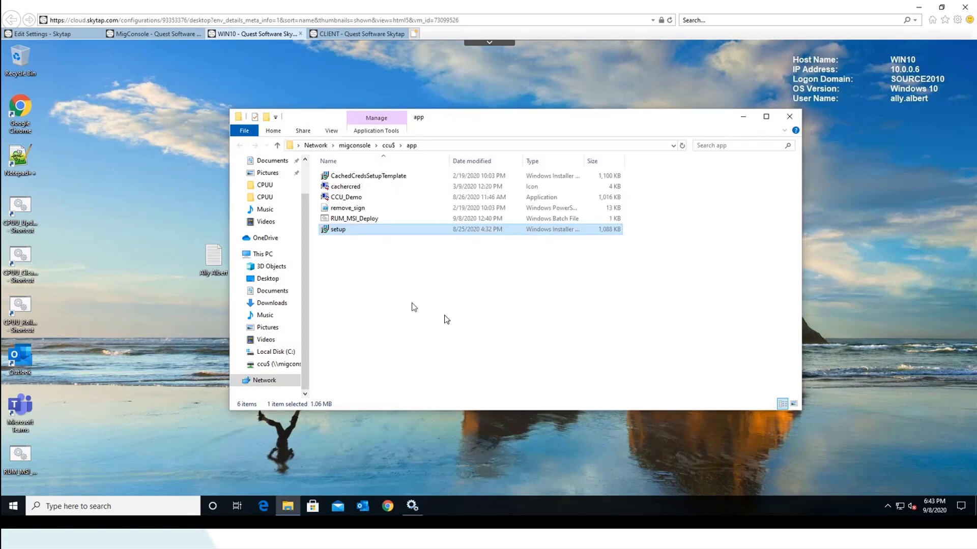
Browse Local Disk (C:) and its Scripts folder, then navigate back to the share's app folder
{"action": "left_click", "coordinate": [356, 208]}
{"action": "left_click", "coordinate": [353, 198]}
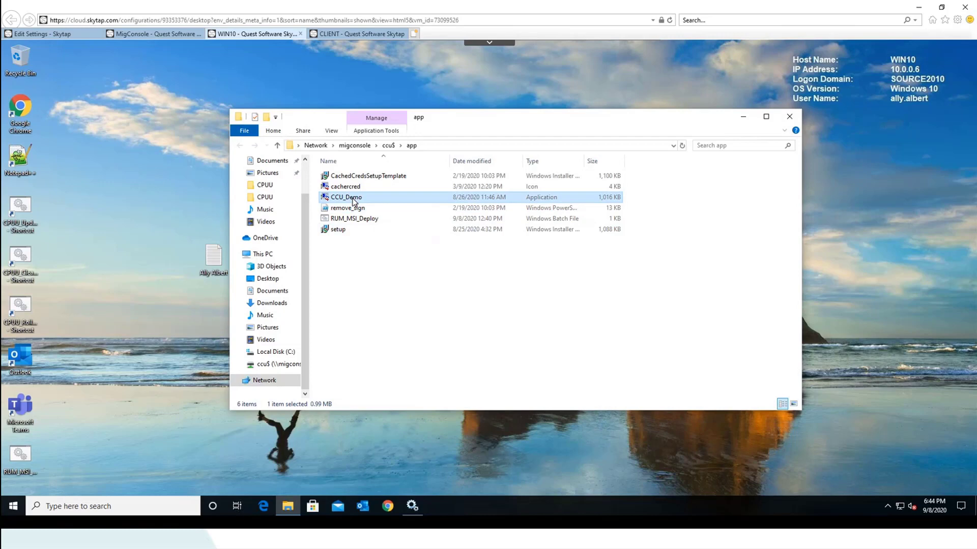
{"action": "left_click", "coordinate": [287, 507]}
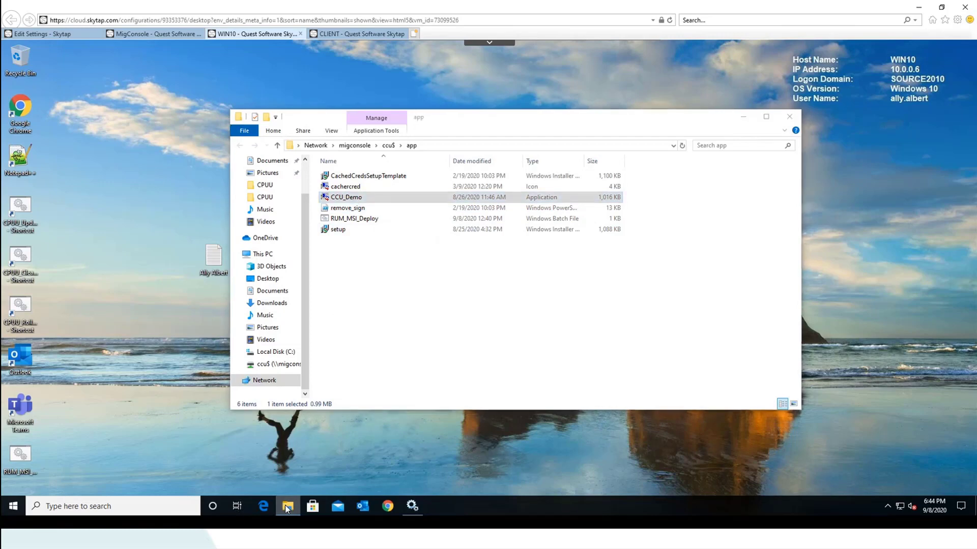
{"action": "left_click", "coordinate": [286, 506]}
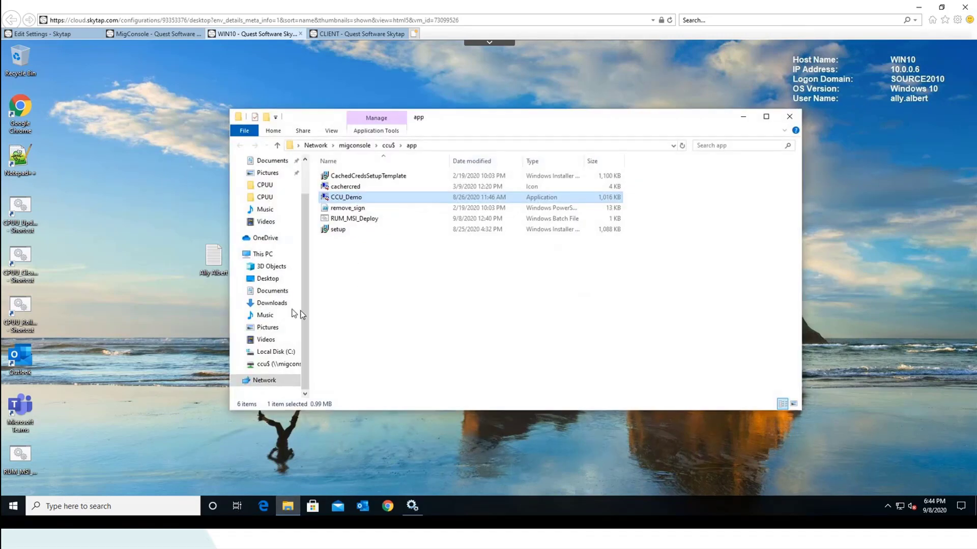
{"action": "left_click", "coordinate": [262, 351]}
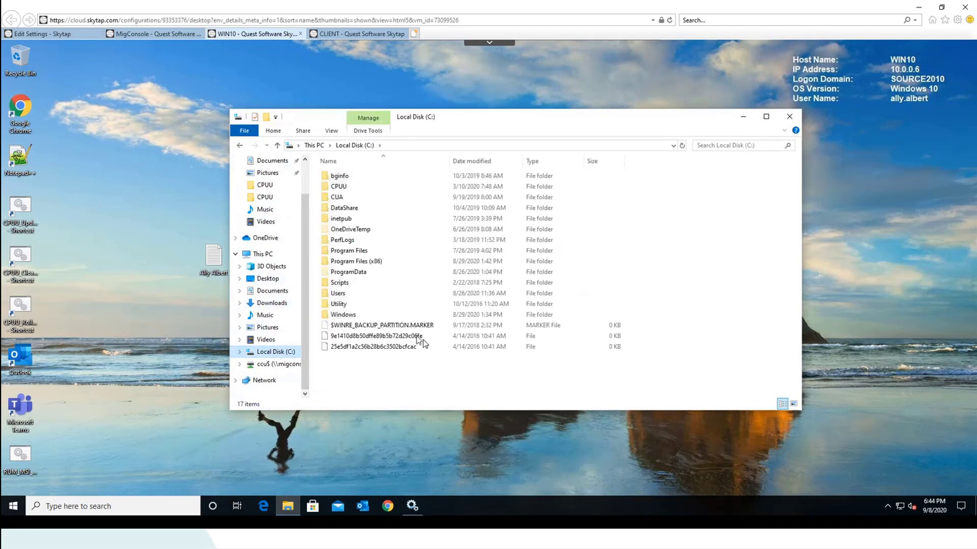
{"action": "double_click", "coordinate": [339, 282]}
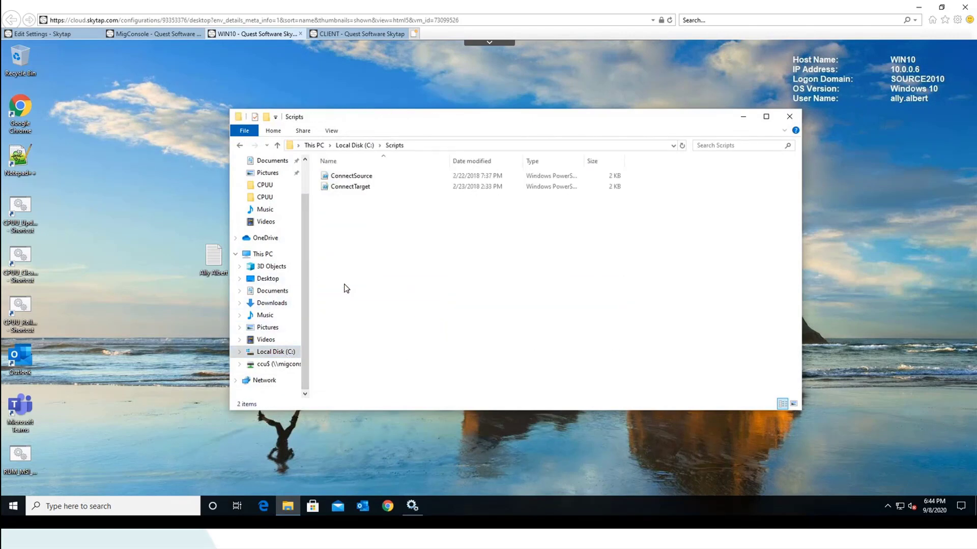
{"action": "left_click", "coordinate": [355, 145]}
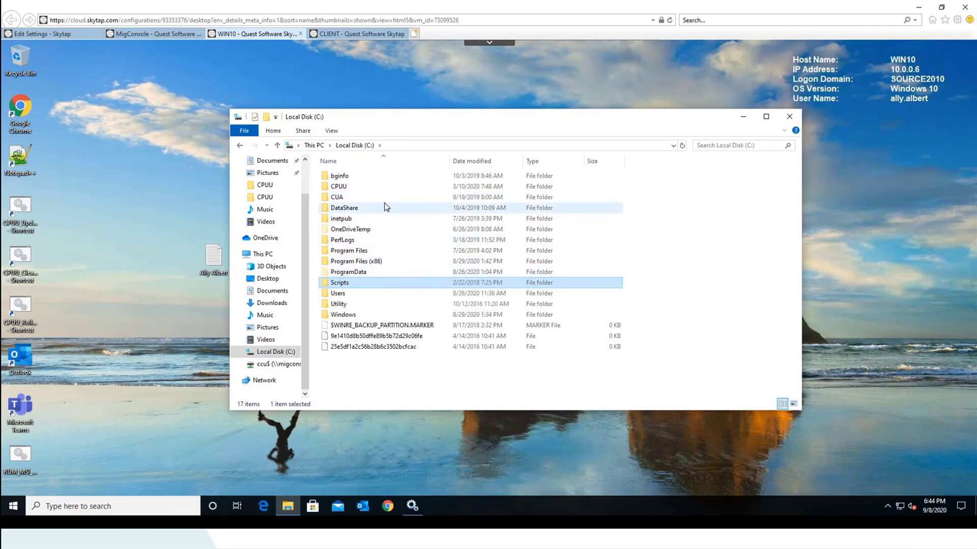
{"action": "left_click", "coordinate": [240, 146]}
{"action": "left_click", "coordinate": [240, 147]}
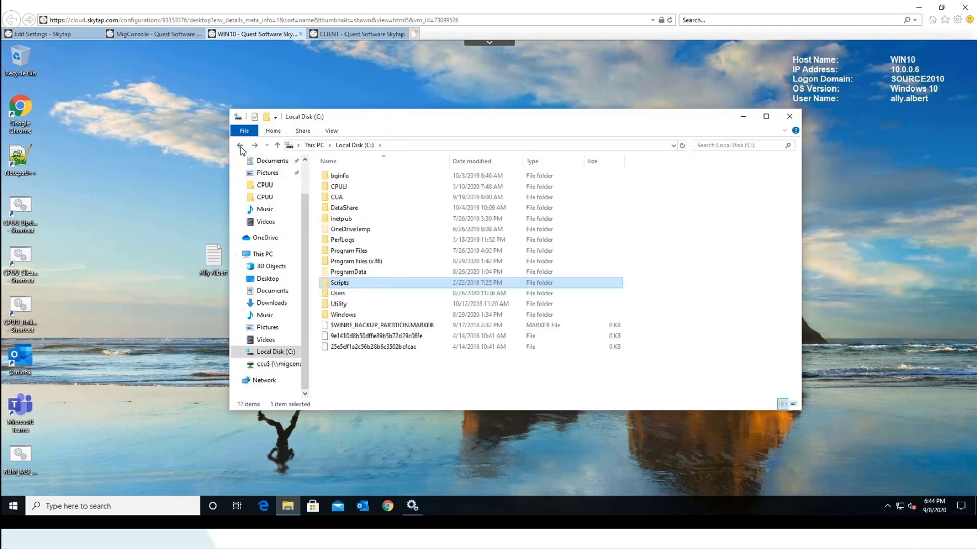
{"action": "left_click", "coordinate": [240, 147]}
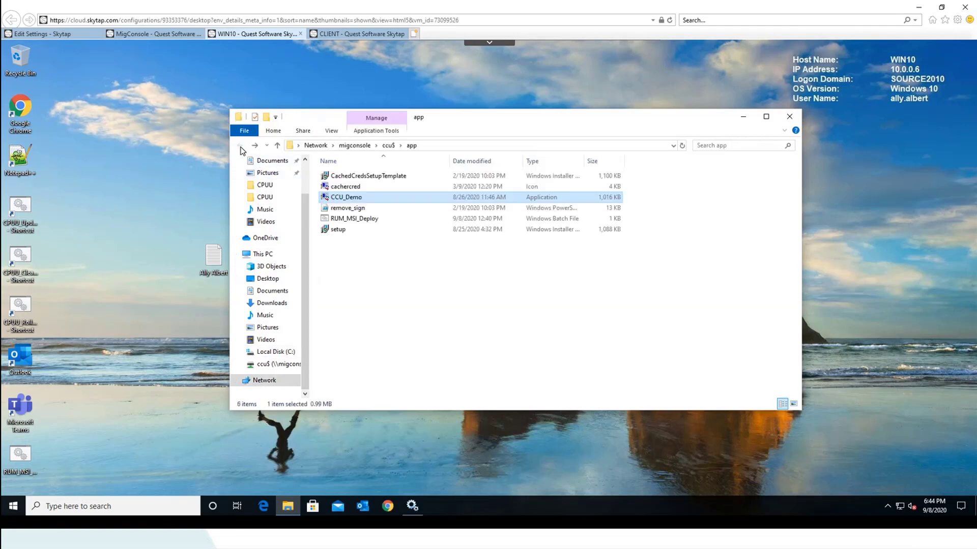
Install setup accepting the TARGET2016 domain, vmover.ini, message settings and default folder
{"action": "double_click", "coordinate": [344, 232]}
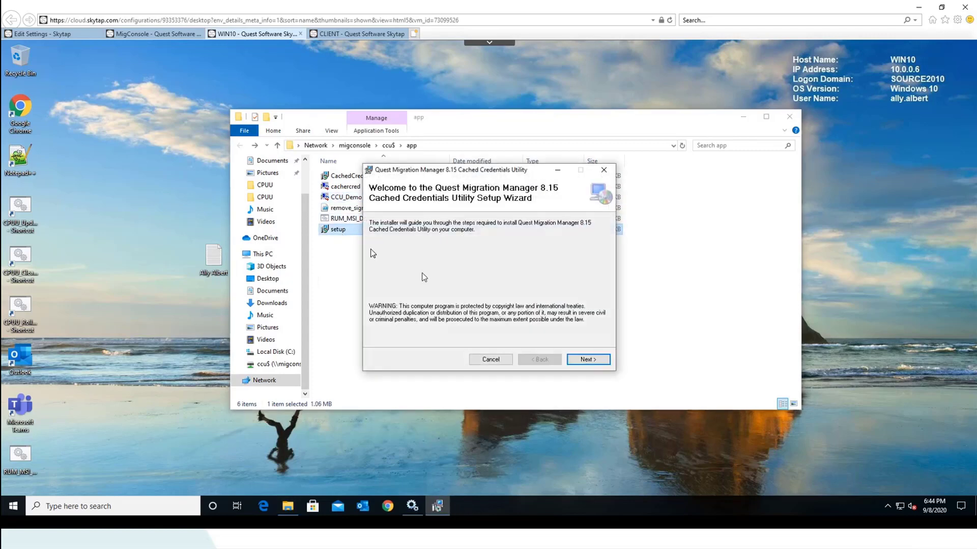
{"action": "left_click", "coordinate": [587, 360]}
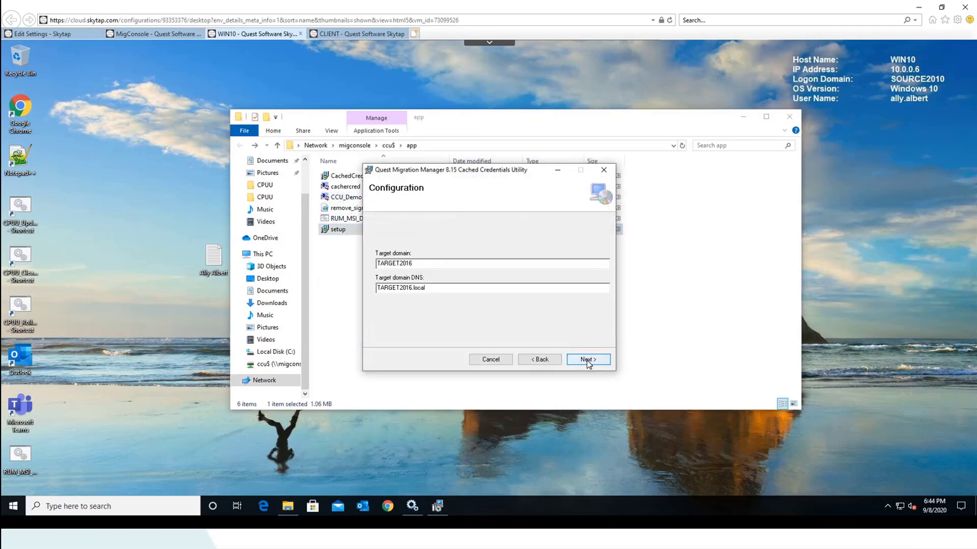
{"action": "left_click", "coordinate": [588, 359]}
{"action": "left_click", "coordinate": [587, 360]}
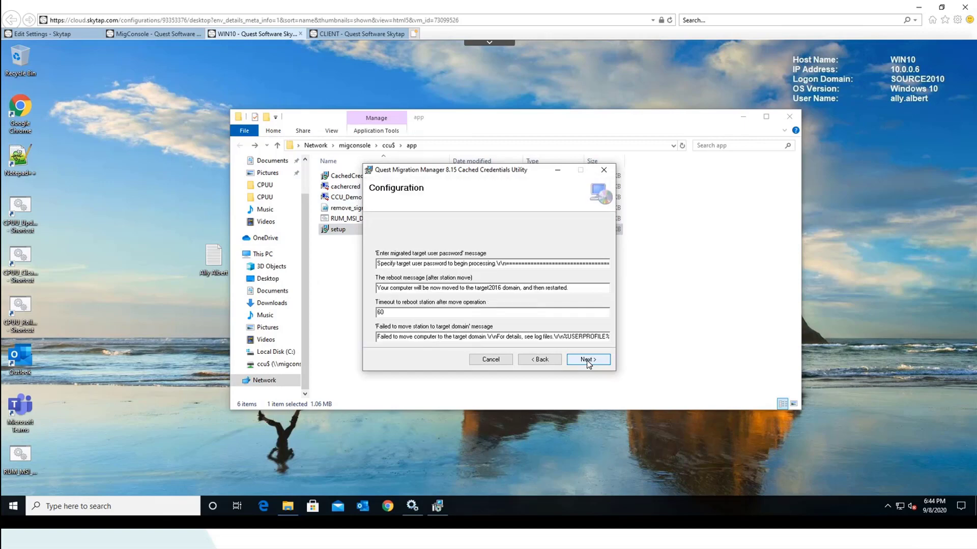
{"action": "left_click", "coordinate": [587, 360]}
{"action": "left_click", "coordinate": [587, 359]}
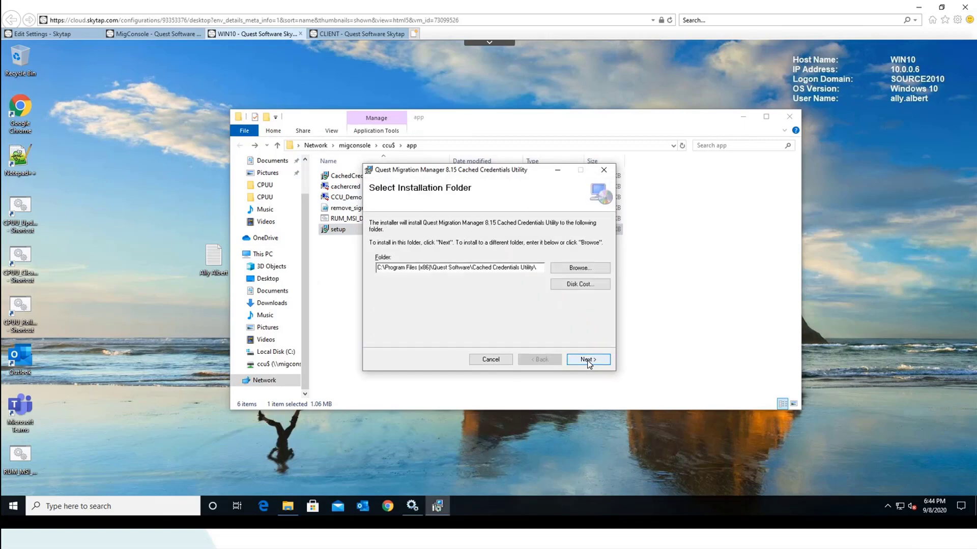
{"action": "left_click", "coordinate": [587, 360]}
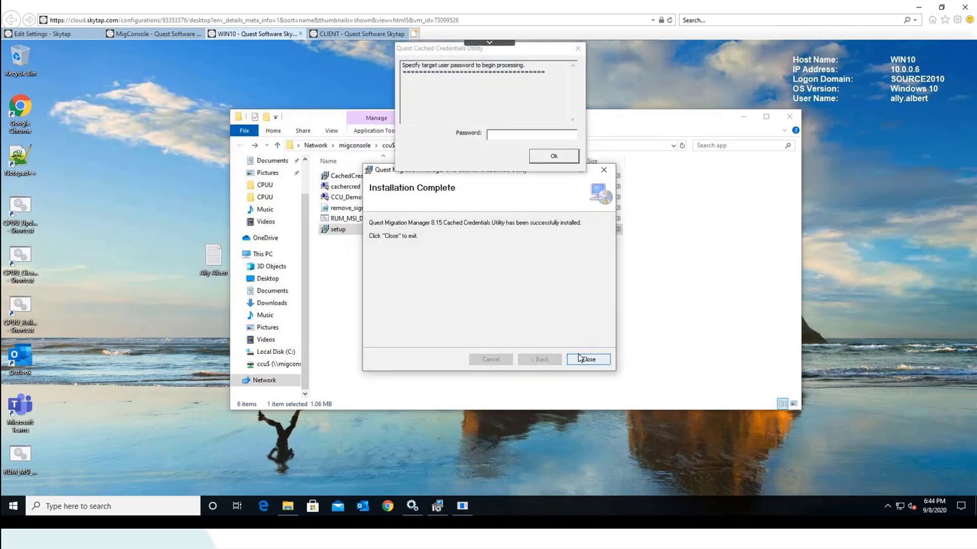
{"action": "left_click", "coordinate": [589, 359]}
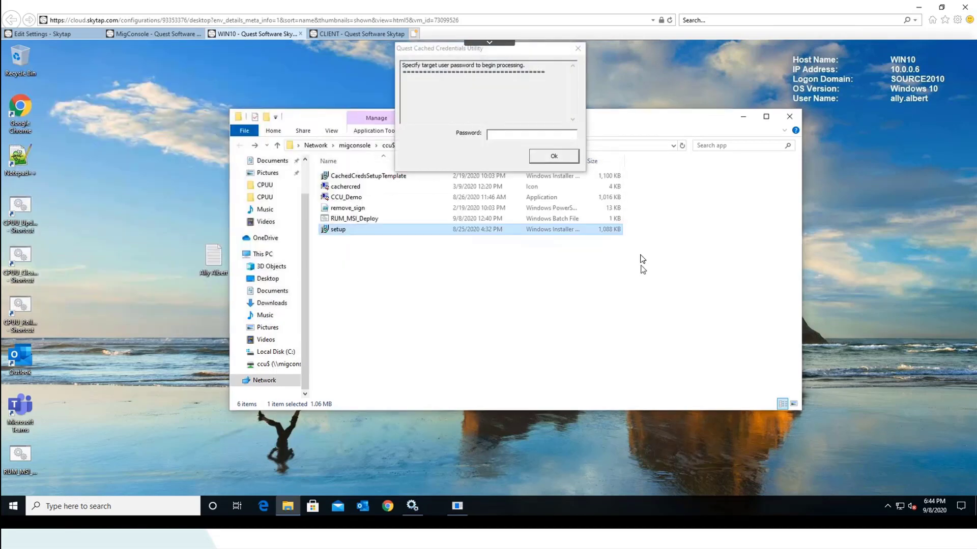
Close the file window and submit the target user password to the Cached Credentials Utility
{"action": "left_click", "coordinate": [789, 117]}
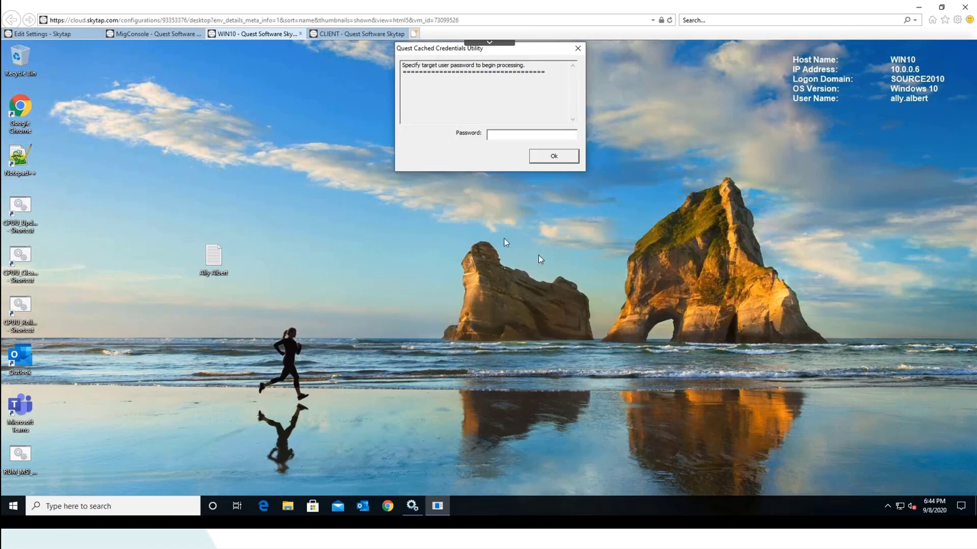
{"action": "left_click", "coordinate": [498, 135]}
{"action": "type", "text": "********"}
{"action": "key", "text": "Return"}
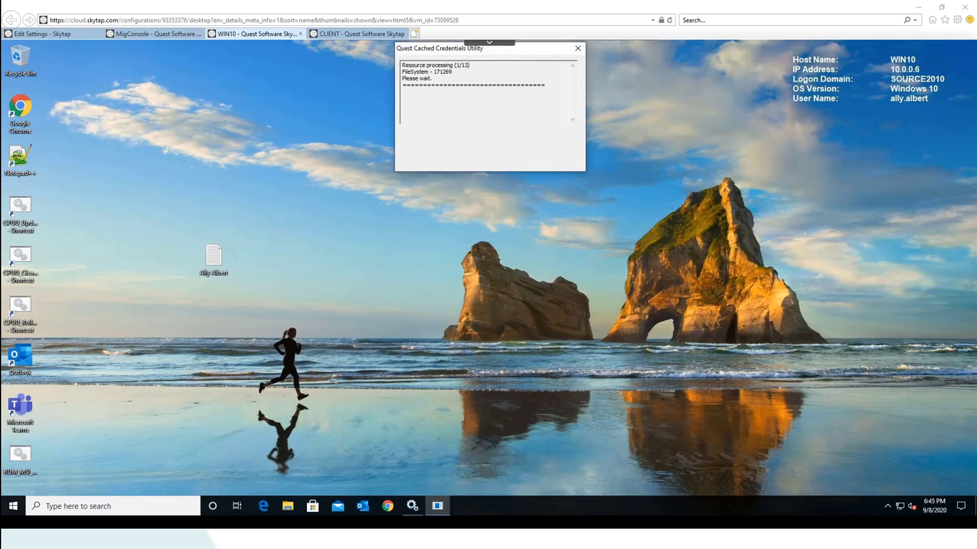
{"action": "right_click", "coordinate": [98, 508]}
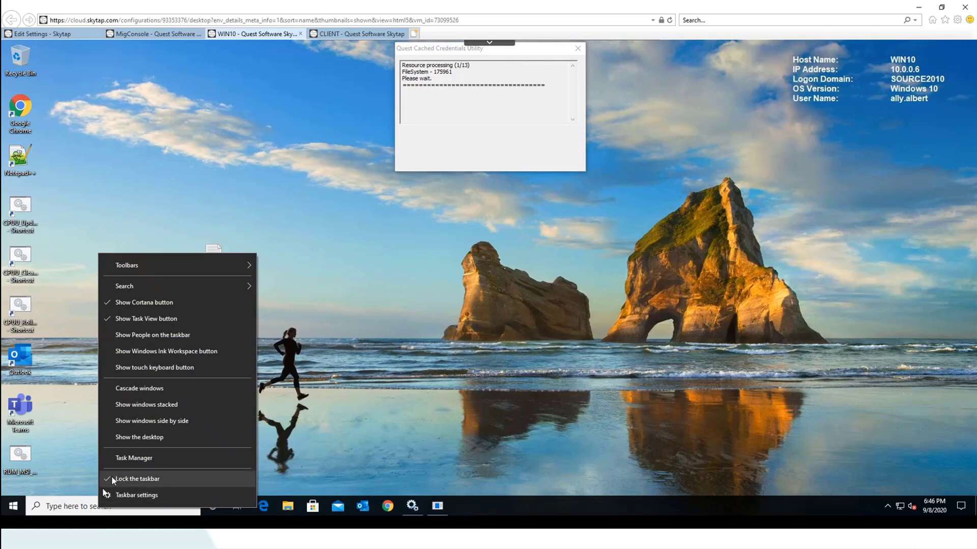
{"action": "left_click", "coordinate": [66, 508]}
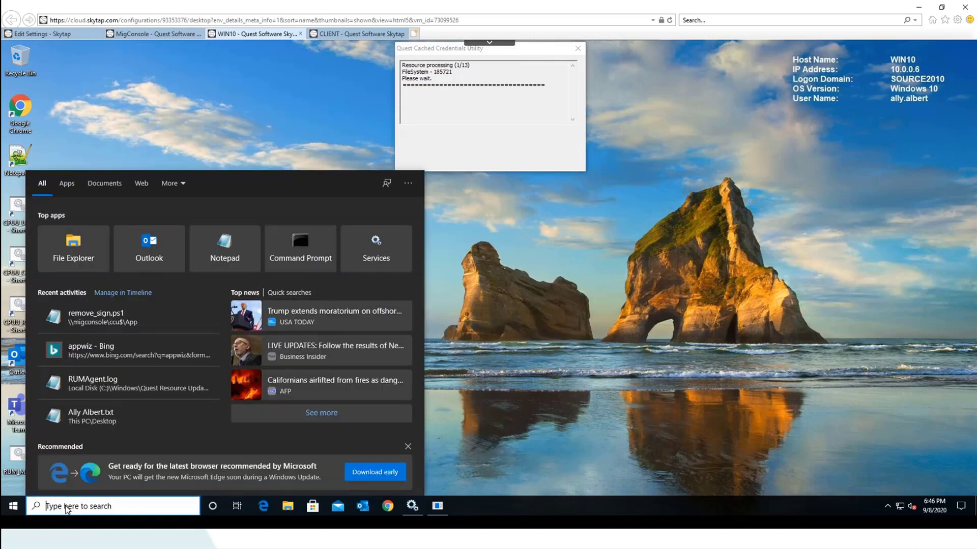
{"action": "type", "text": "see"}
{"action": "key", "text": "BackSpace"}
{"action": "key", "text": "BackSpace"}
{"action": "key", "text": "BackSpace"}
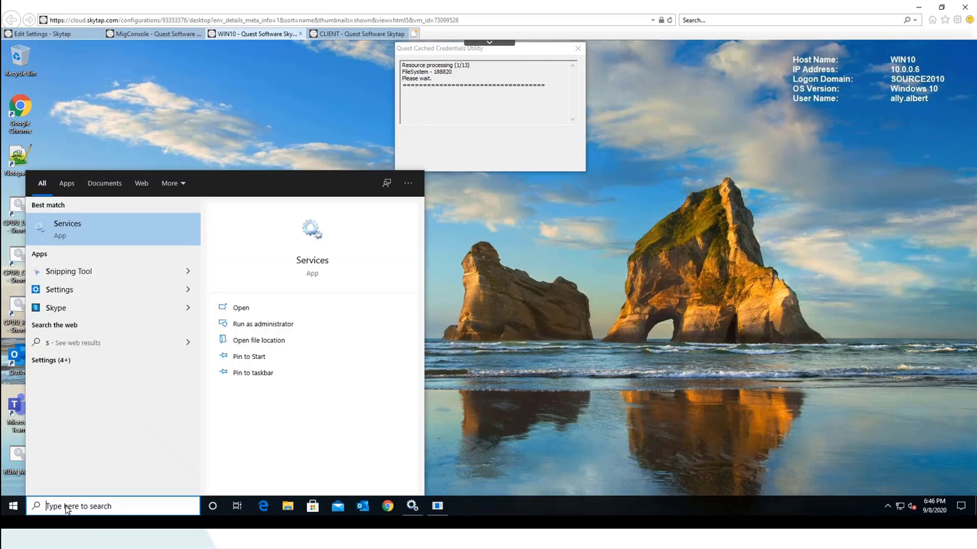
{"action": "type", "text": "services.ms"}
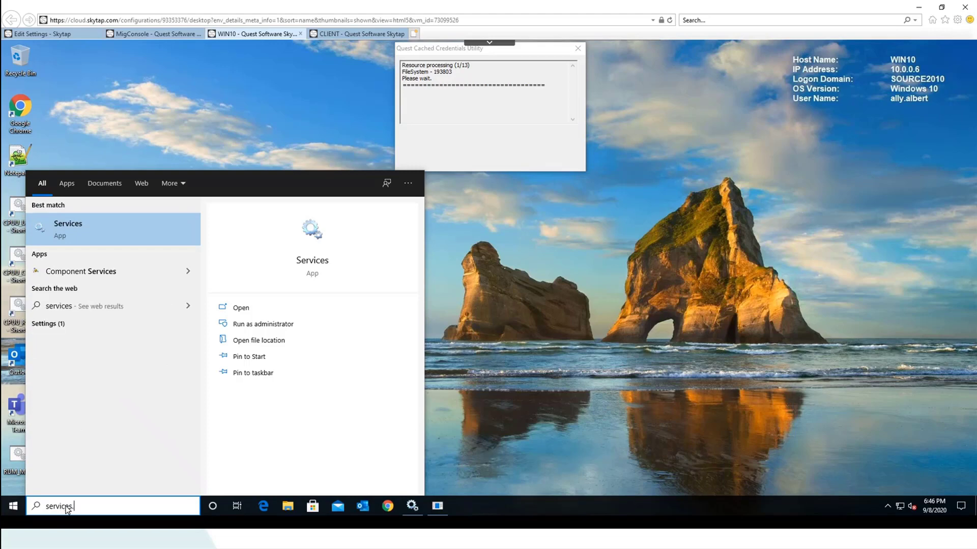
{"action": "type", "text": "c"}
{"action": "key", "text": "Return"}
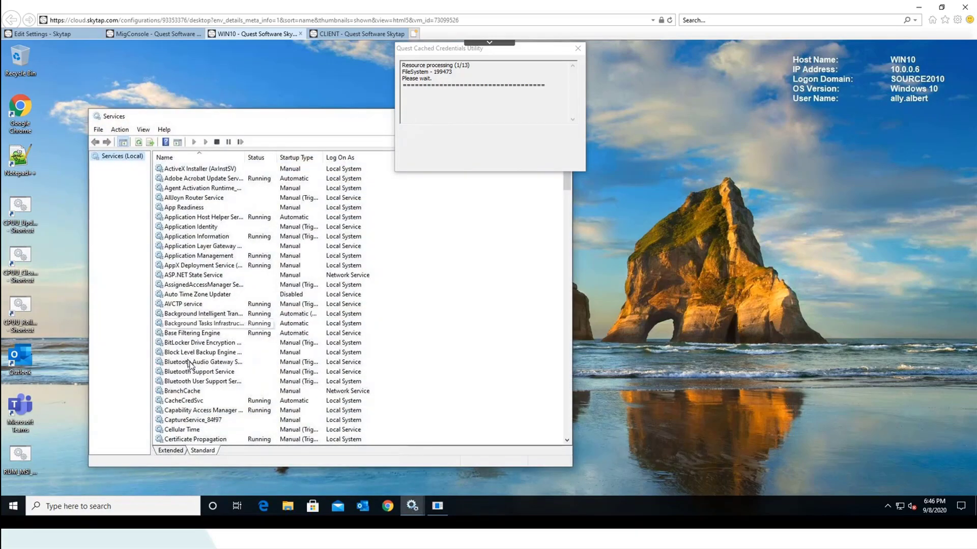
{"action": "left_click", "coordinate": [193, 403]}
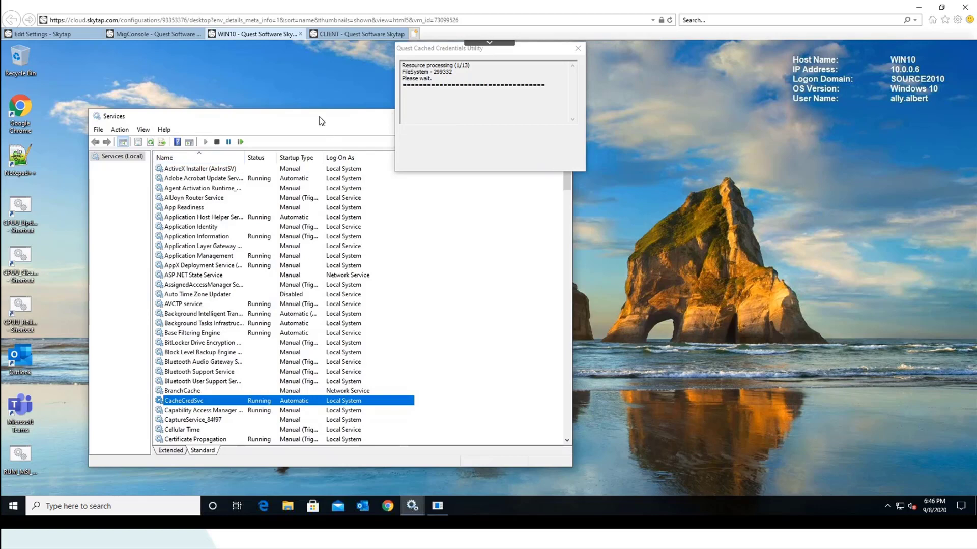
{"action": "left_click_drag", "start_coordinate": [320, 121], "coordinate": [326, 211]}
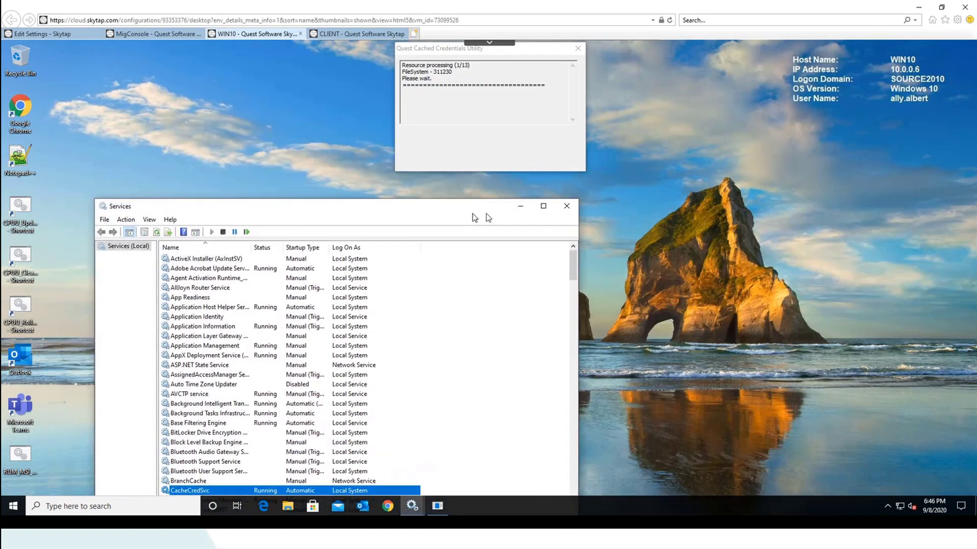
{"action": "left_click", "coordinate": [564, 208]}
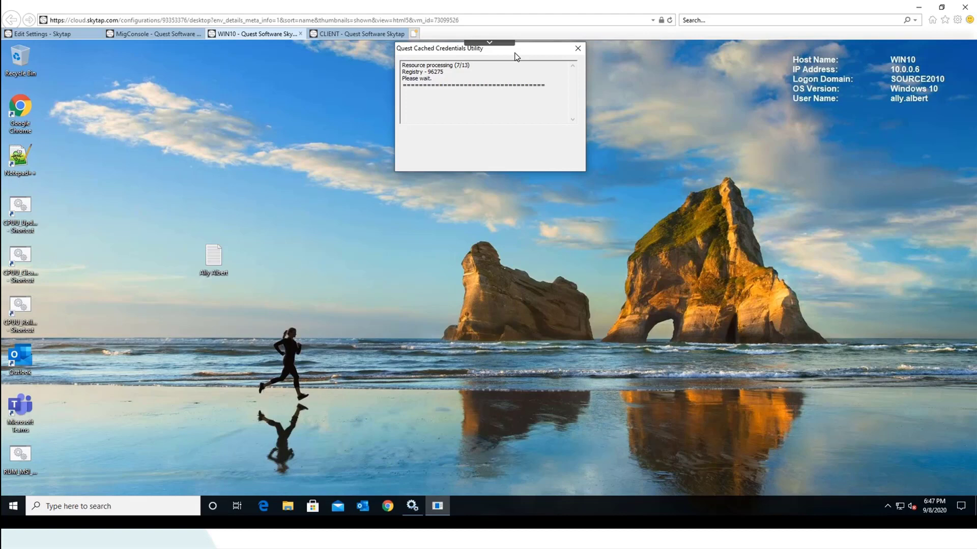
On MigConsole, check the CCU Logs errors and success folders, then open C:\CCU\Vmover
{"action": "left_click", "coordinate": [172, 35]}
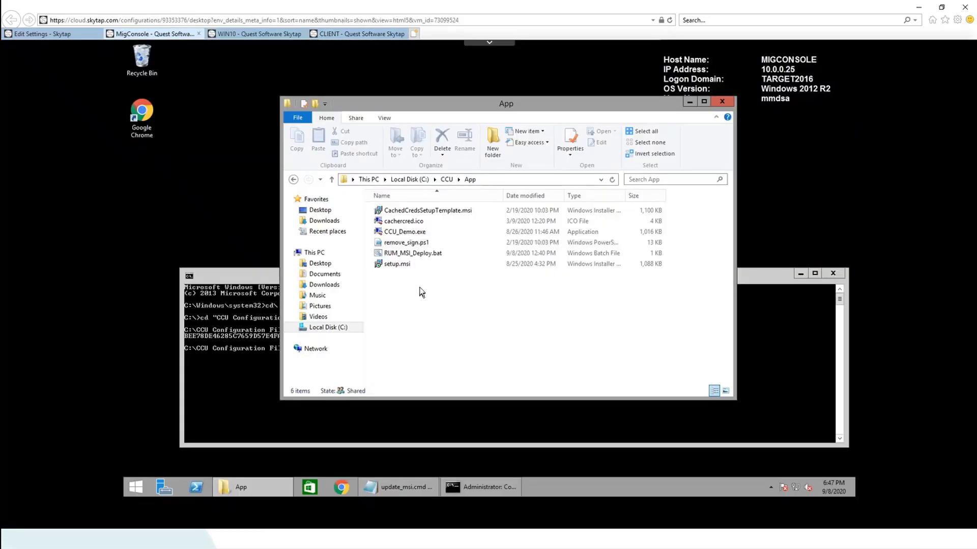
{"action": "left_click", "coordinate": [445, 180]}
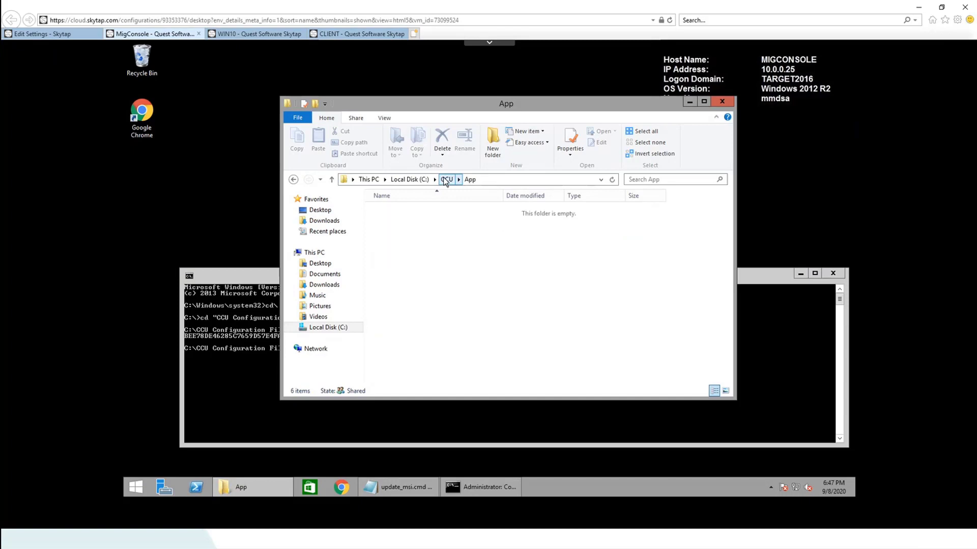
{"action": "double_click", "coordinate": [390, 222]}
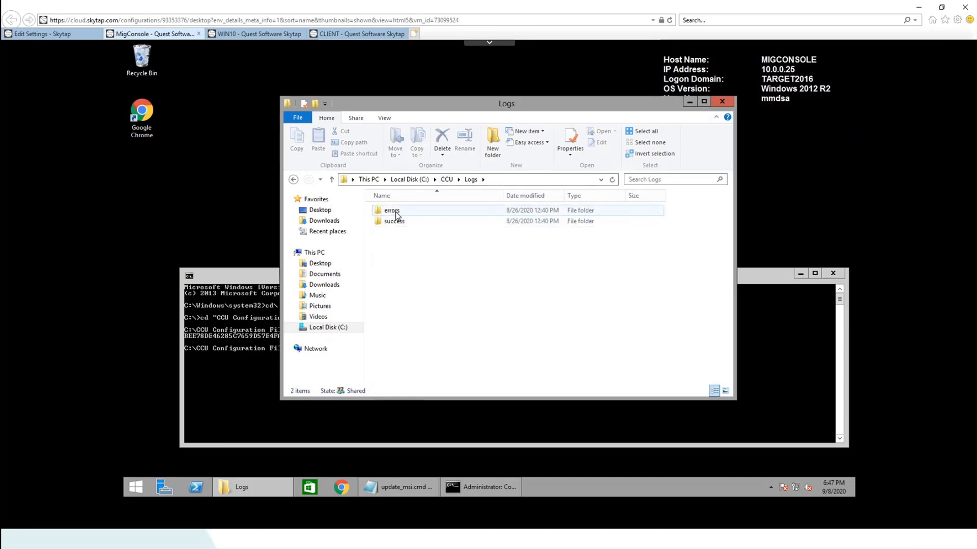
{"action": "double_click", "coordinate": [396, 215]}
{"action": "left_click", "coordinate": [470, 180]}
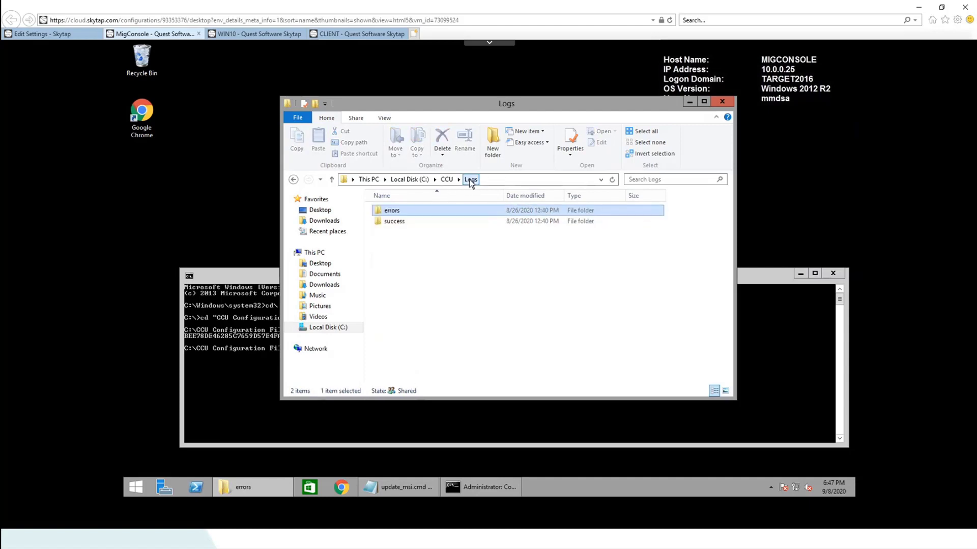
{"action": "double_click", "coordinate": [393, 222]}
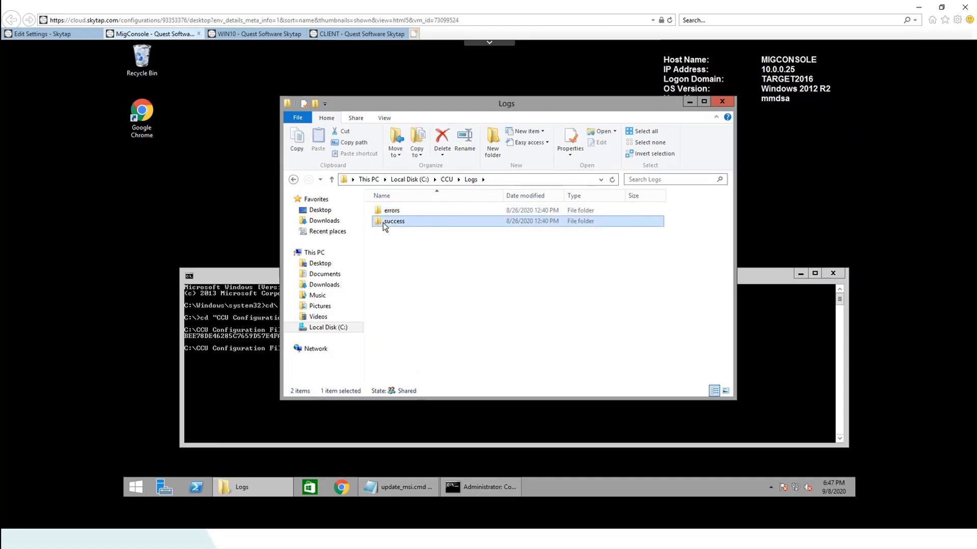
{"action": "left_click", "coordinate": [470, 181]}
{"action": "left_click", "coordinate": [446, 181]}
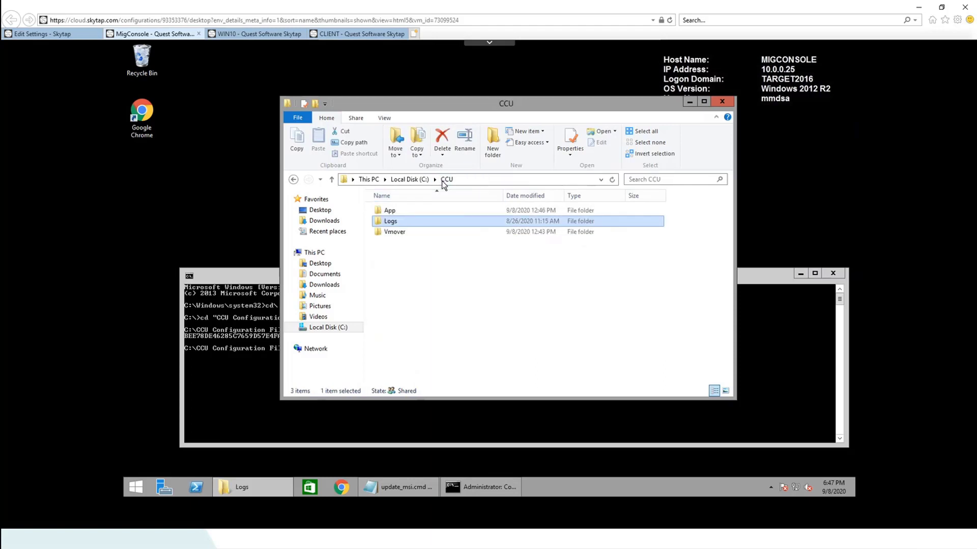
{"action": "double_click", "coordinate": [394, 232]}
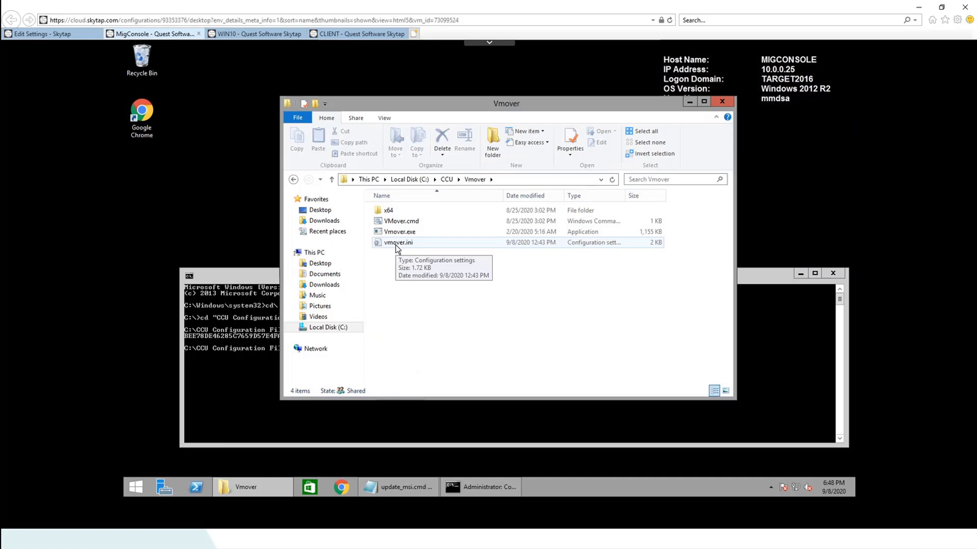
Open a new Chrome window on the WIN10 VM after glancing at its Skytap settings page
{"action": "left_click", "coordinate": [254, 35]}
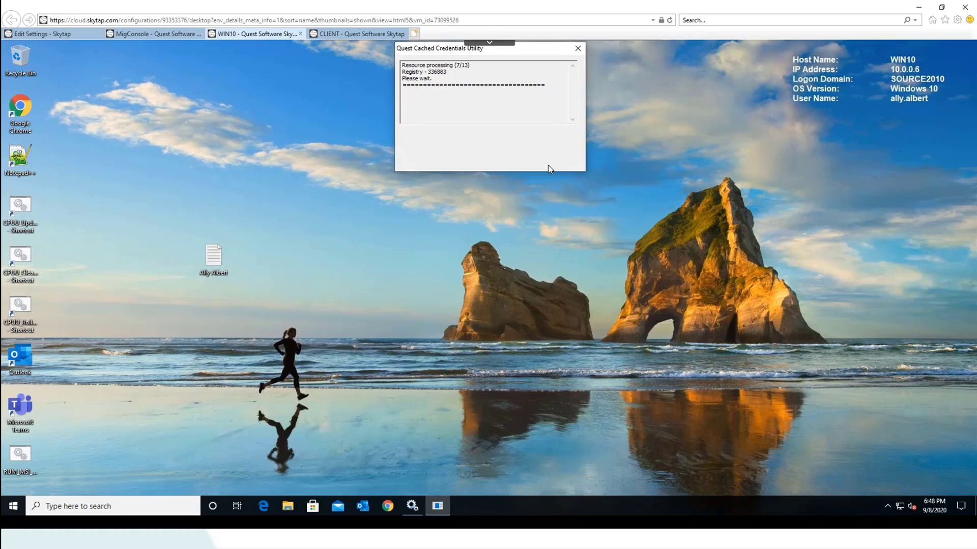
{"action": "left_click", "coordinate": [70, 36]}
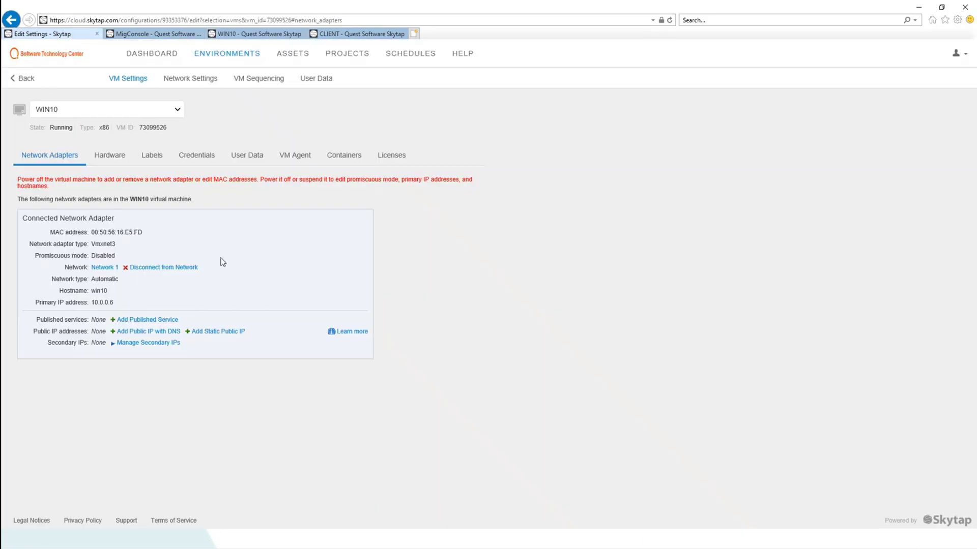
{"action": "left_click", "coordinate": [236, 32]}
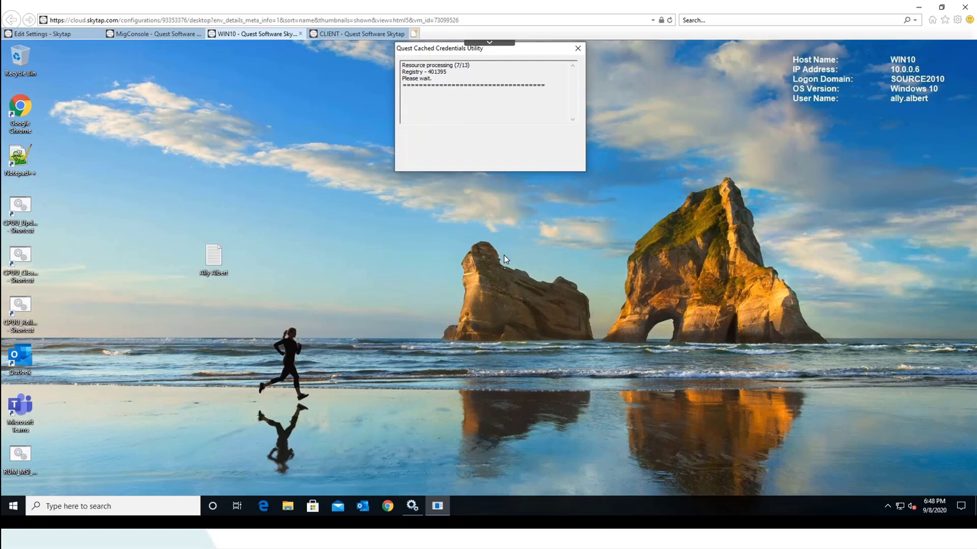
{"action": "left_click", "coordinate": [387, 509]}
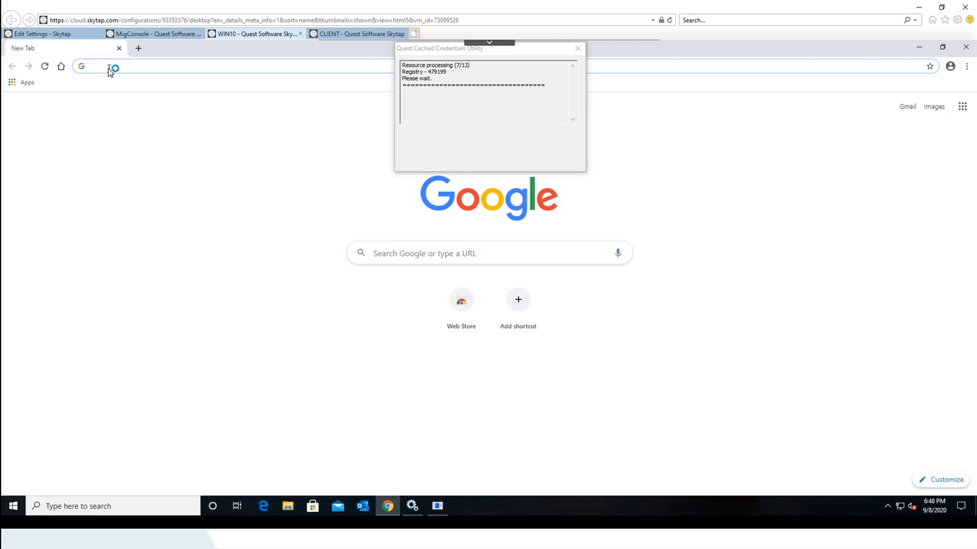
Load msn.com in Chrome to confirm internet access, then minimize the browser
{"action": "type", "text": "msn"}
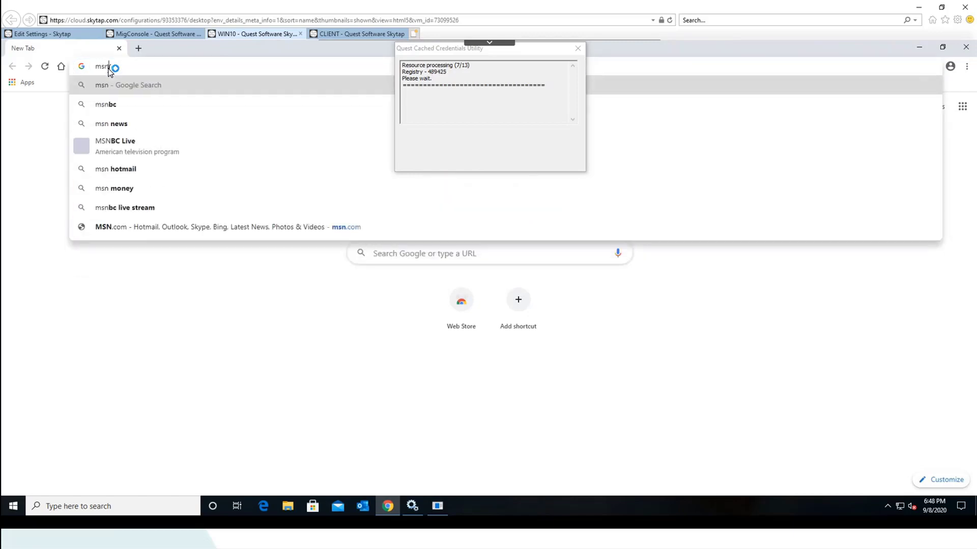
{"action": "type", "text": ".com"}
{"action": "key", "text": "Return"}
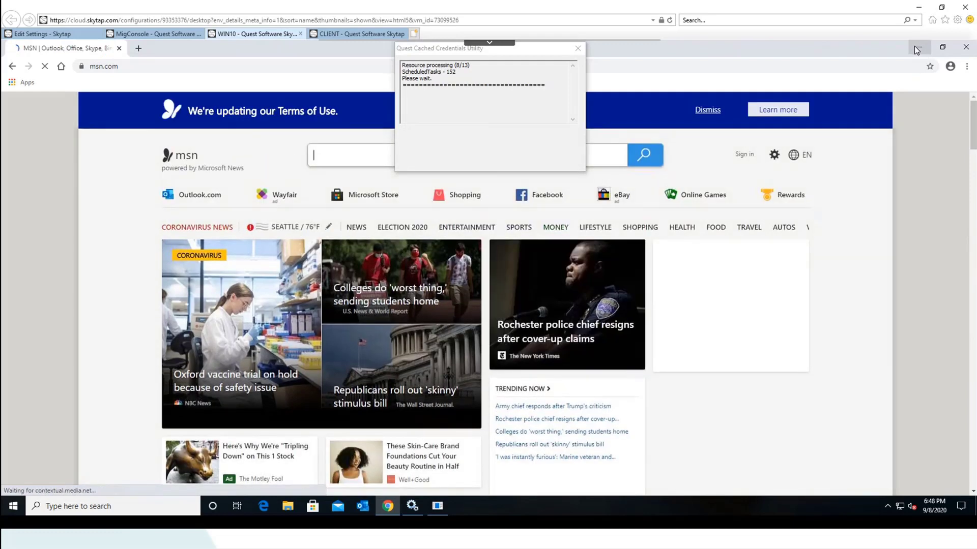
{"action": "left_click", "coordinate": [914, 46]}
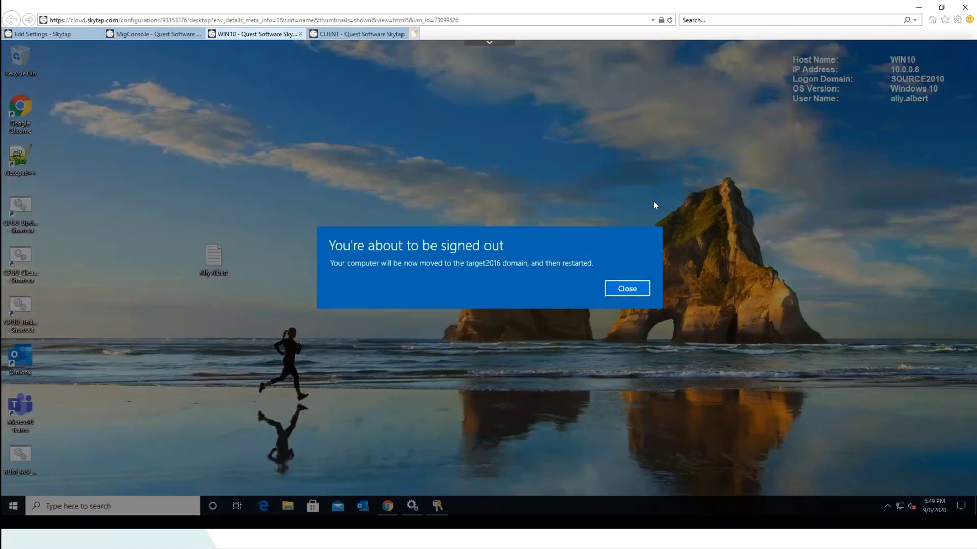
Dismiss the sign-out notice and open the 'Oxford vaccine trial on hold' article on msn.com
{"action": "left_click", "coordinate": [622, 291]}
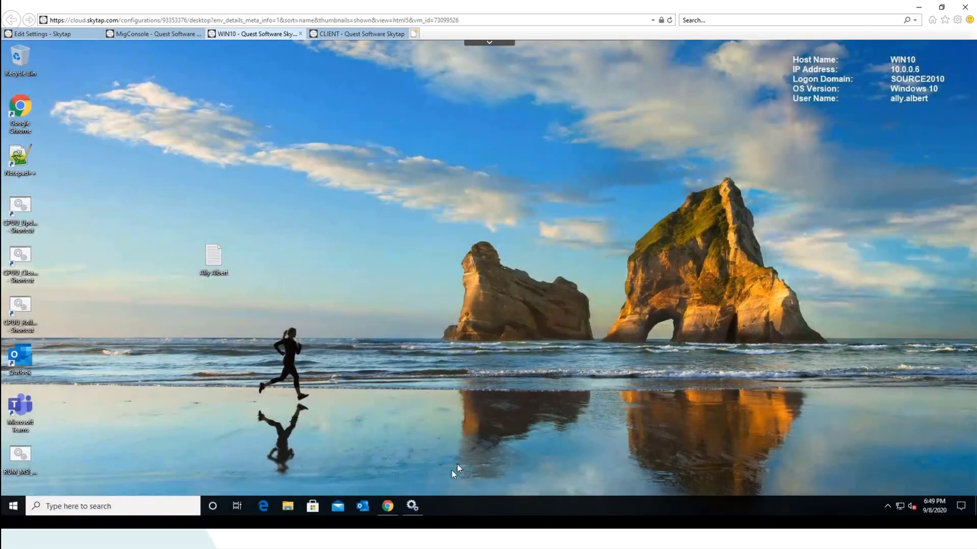
{"action": "left_click", "coordinate": [387, 506]}
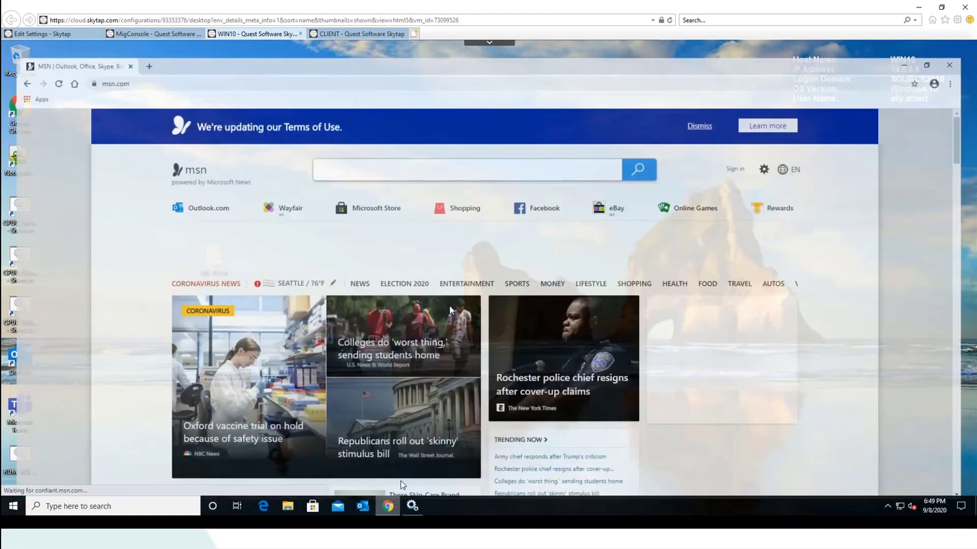
{"action": "left_click", "coordinate": [218, 432]}
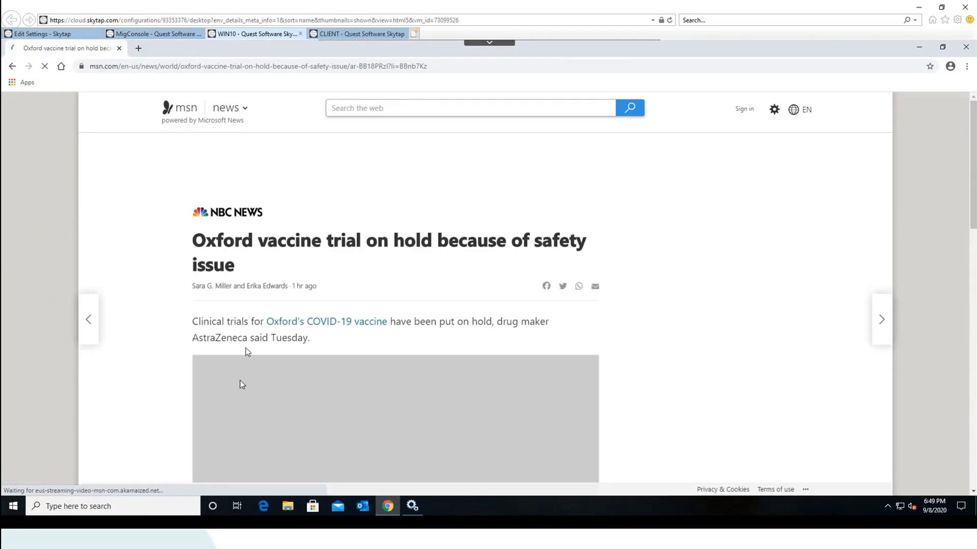
Disconnect WIN10's network adapter from Network 1 in Skytap and return to the WIN10 desktop
{"action": "left_click", "coordinate": [75, 35]}
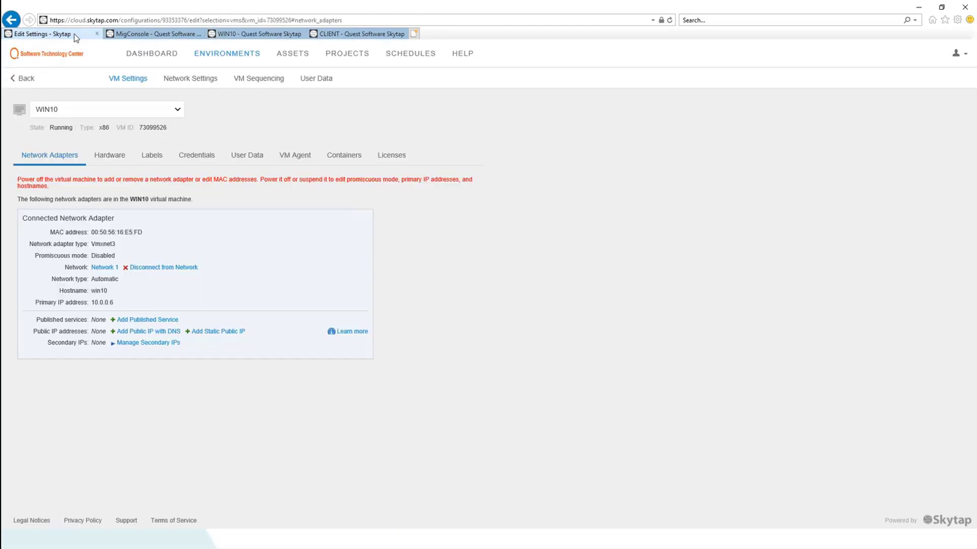
{"action": "left_click", "coordinate": [161, 267]}
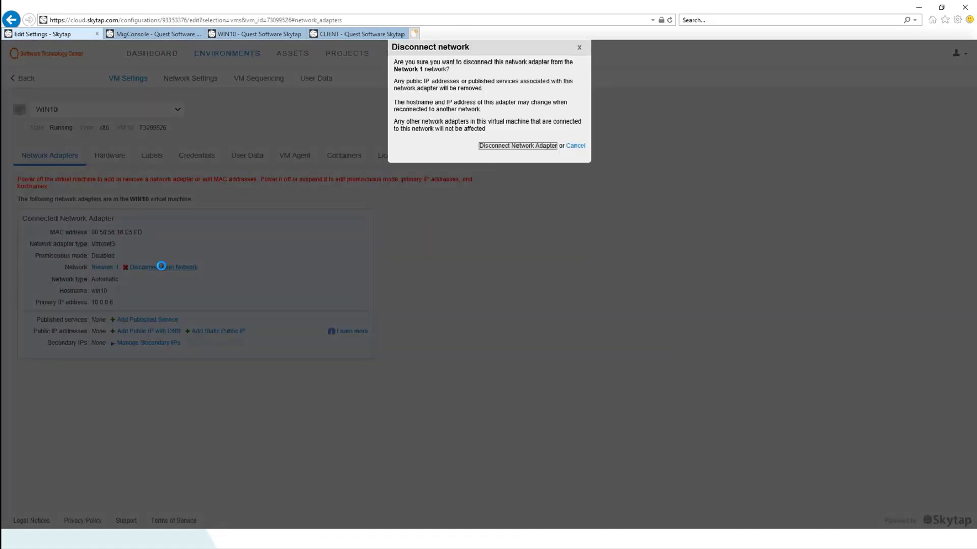
{"action": "left_click", "coordinate": [510, 146]}
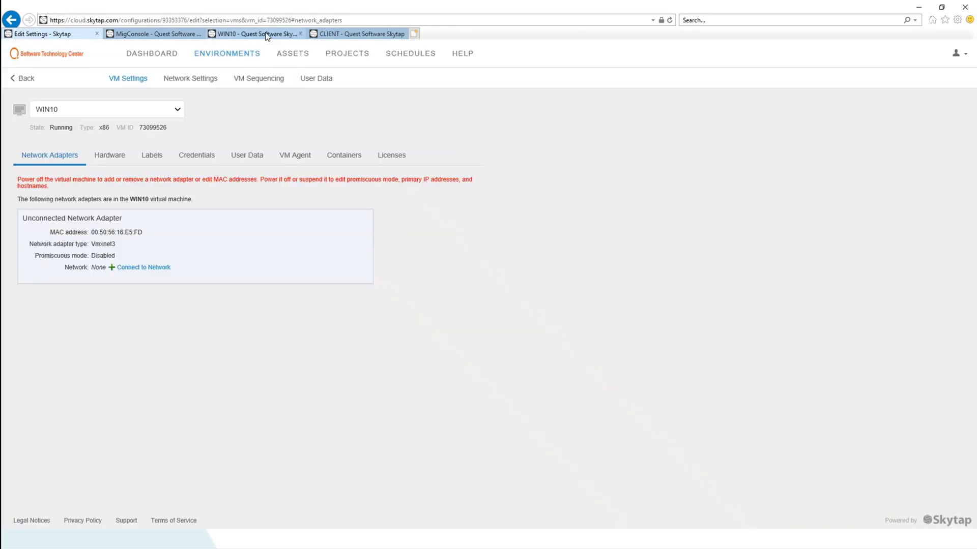
{"action": "left_click", "coordinate": [278, 33]}
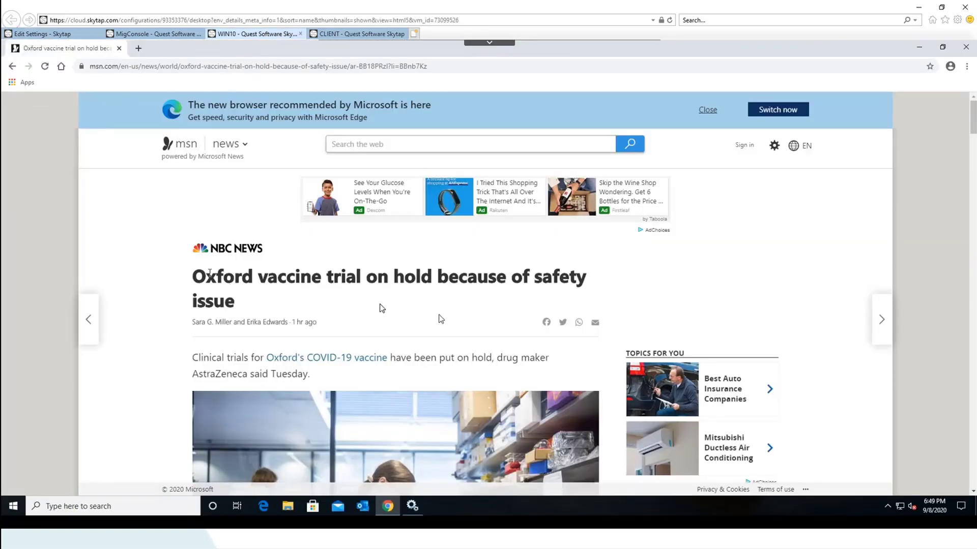
Follow the Oxford vaccine link to confirm no internet, cancel diagnostics, and close both Chrome tabs
{"action": "left_click", "coordinate": [312, 363]}
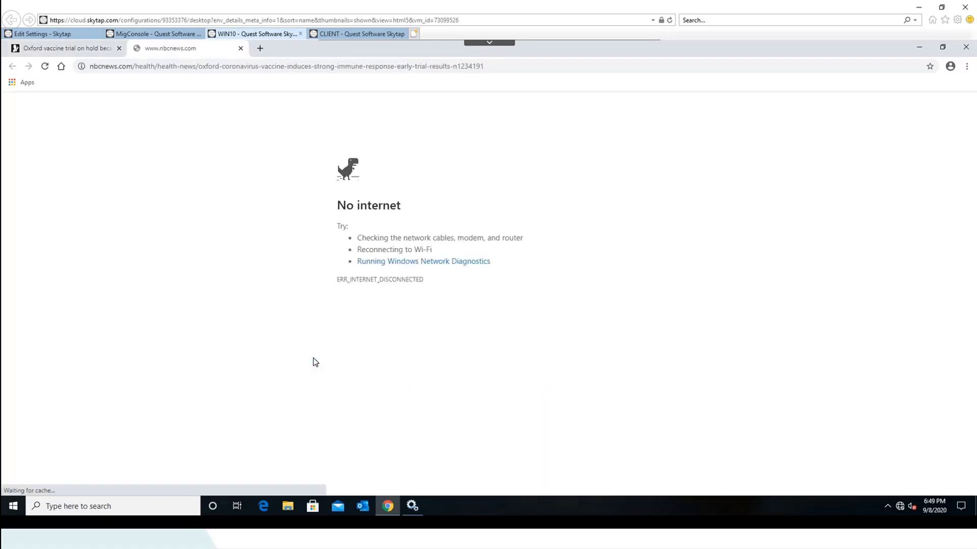
{"action": "left_click", "coordinate": [403, 263]}
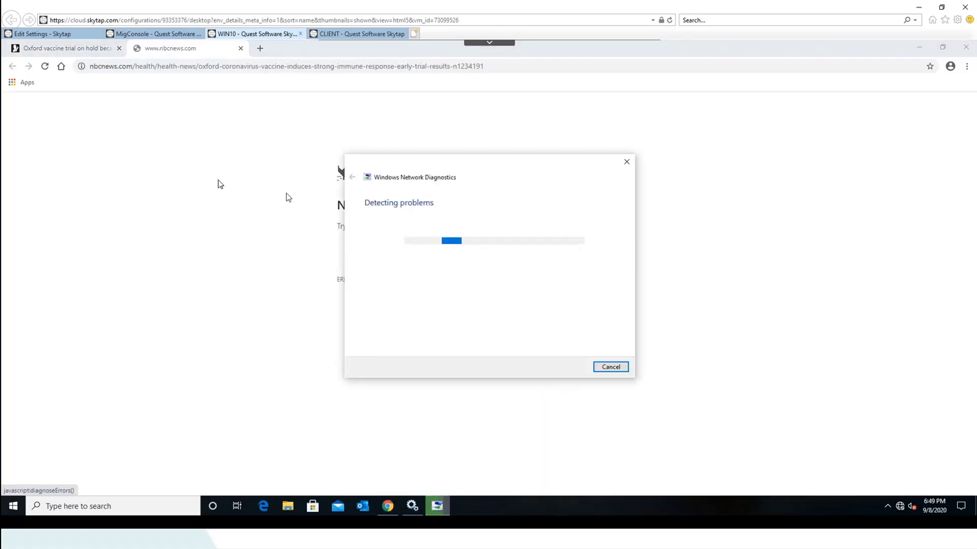
{"action": "left_click", "coordinate": [610, 366]}
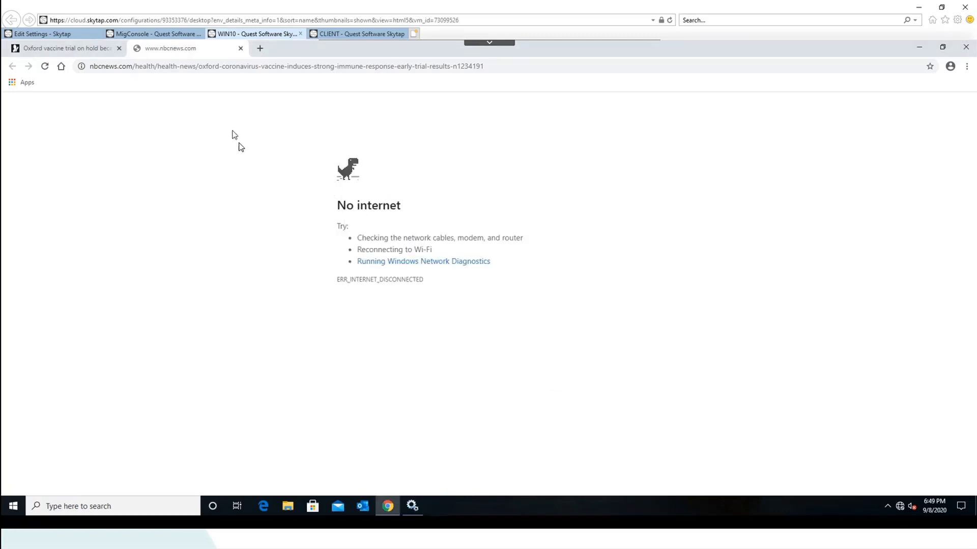
{"action": "left_click", "coordinate": [240, 49]}
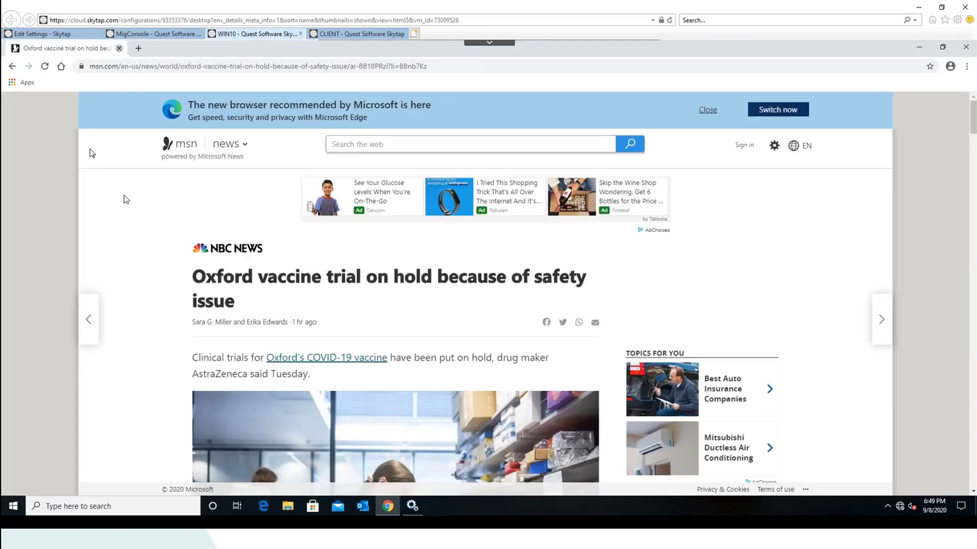
{"action": "left_click", "coordinate": [120, 48]}
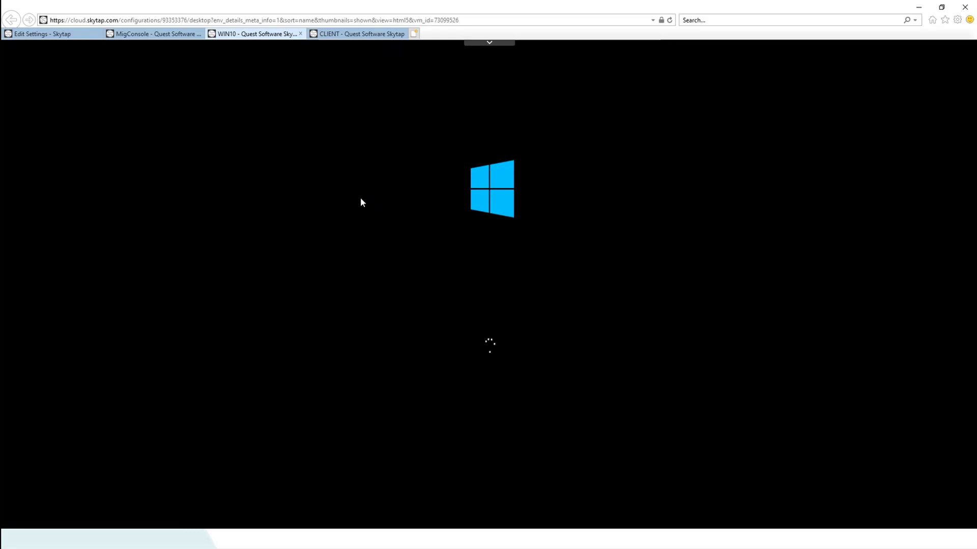
Delete vmover.ini from C:\CCU\Vmover on MigConsole, approving the administrator permission prompt
{"action": "left_click", "coordinate": [158, 35]}
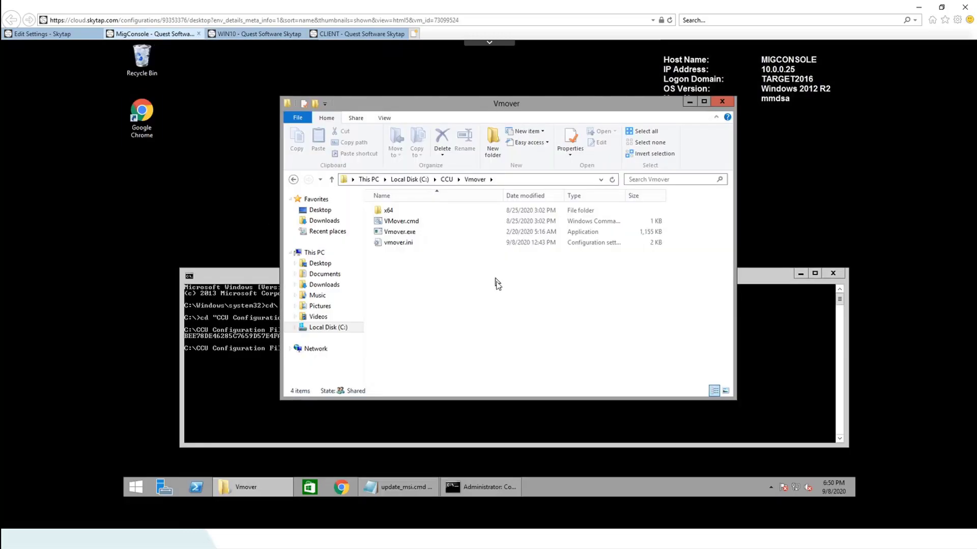
{"action": "left_click", "coordinate": [399, 244]}
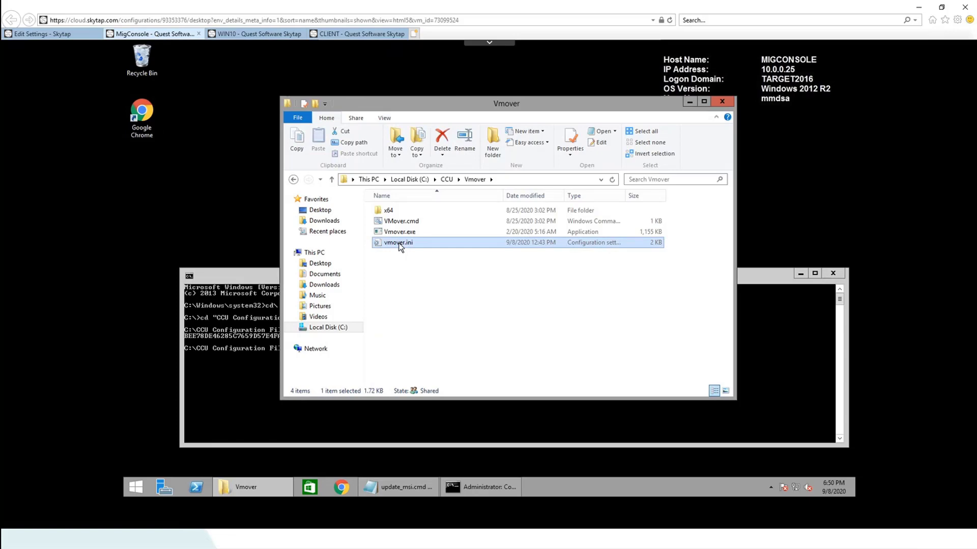
{"action": "key", "text": "Delete"}
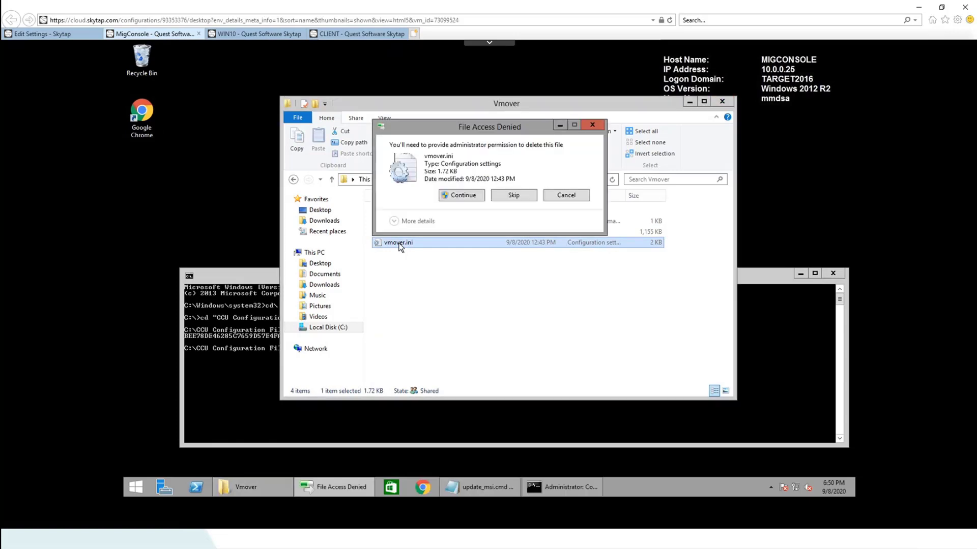
{"action": "left_click", "coordinate": [463, 197]}
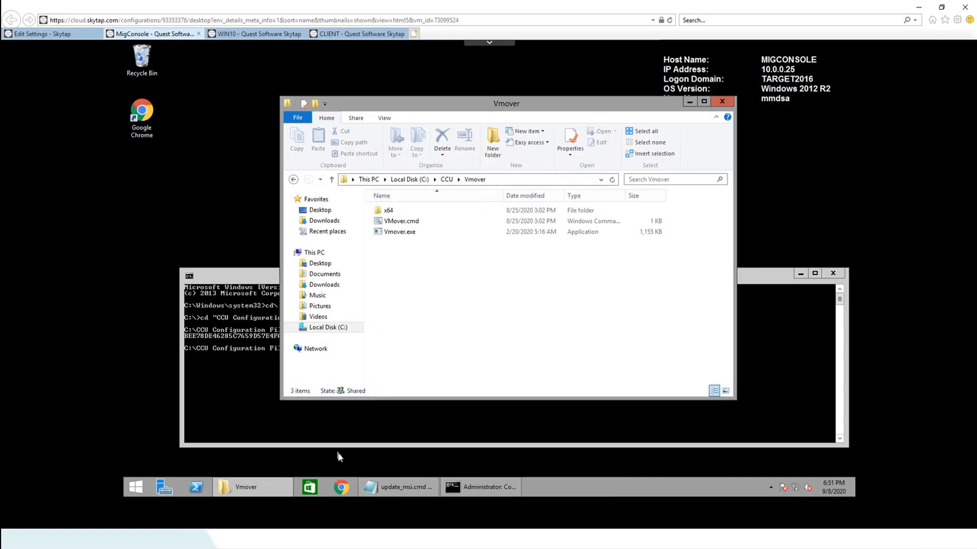
Launch Resource Updating Manager from MigConsole's Start screen, then go back to the WIN10 VM
{"action": "left_click", "coordinate": [136, 489]}
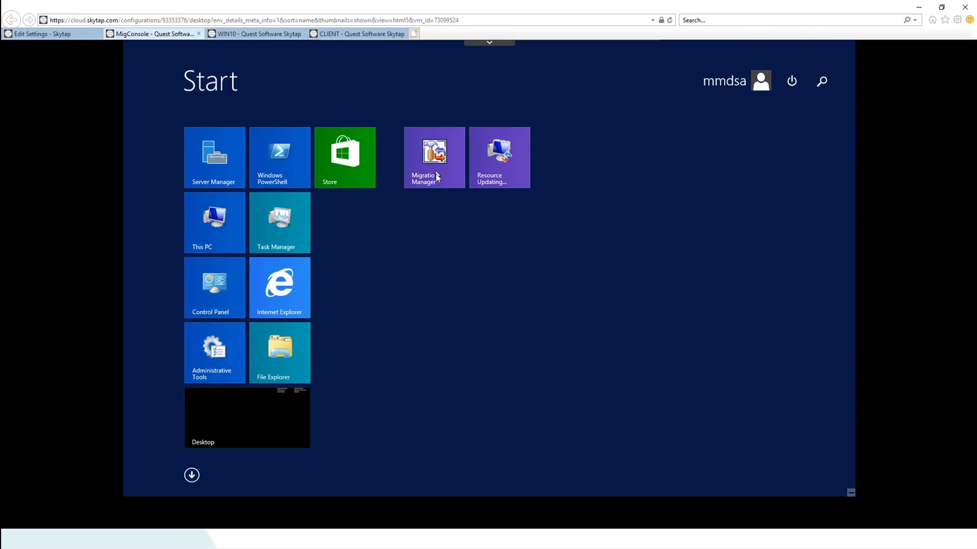
{"action": "left_click", "coordinate": [510, 162]}
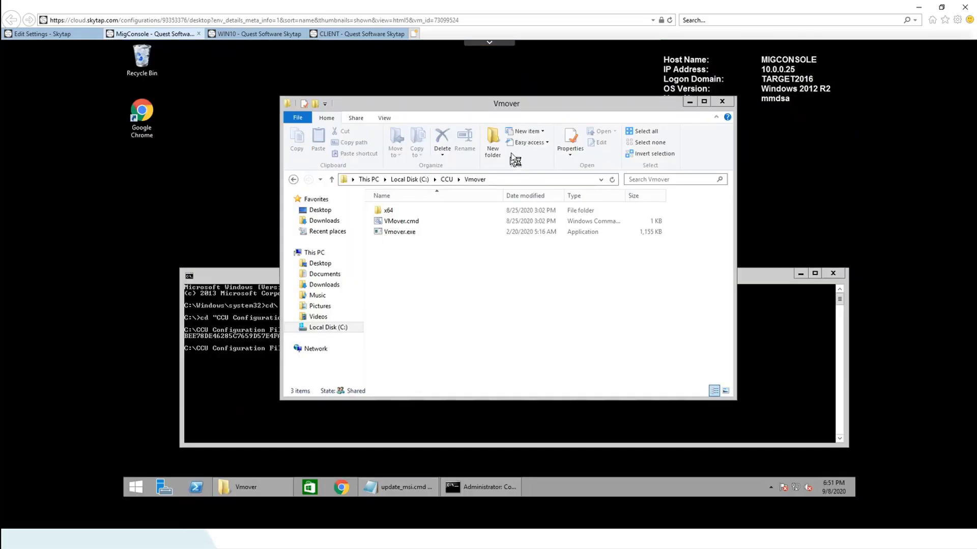
{"action": "left_click", "coordinate": [248, 34]}
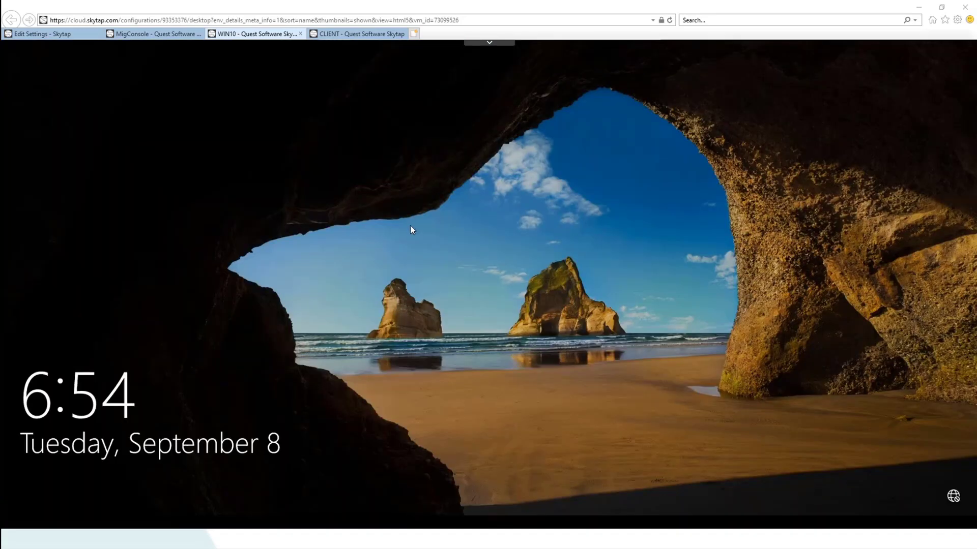
Sign in to WIN10 with the account password, reaching the SOURCE2010 desktop
{"action": "left_click", "coordinate": [448, 215]}
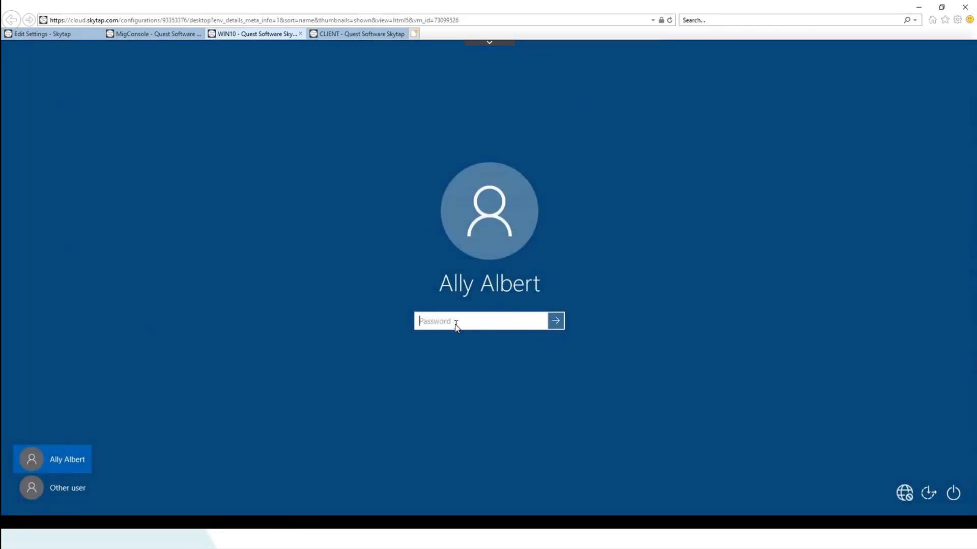
{"action": "type", "text": "••••••••"}
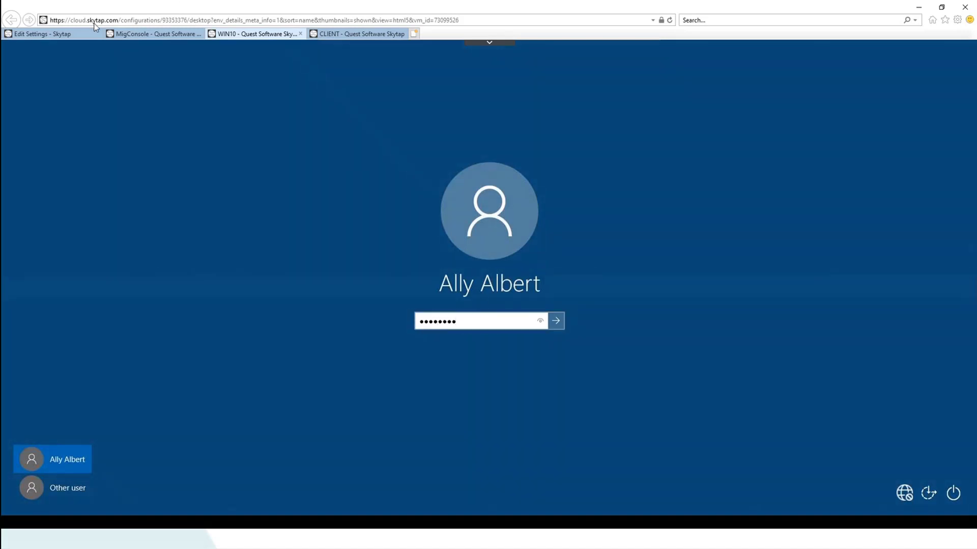
{"action": "left_click", "coordinate": [46, 36]}
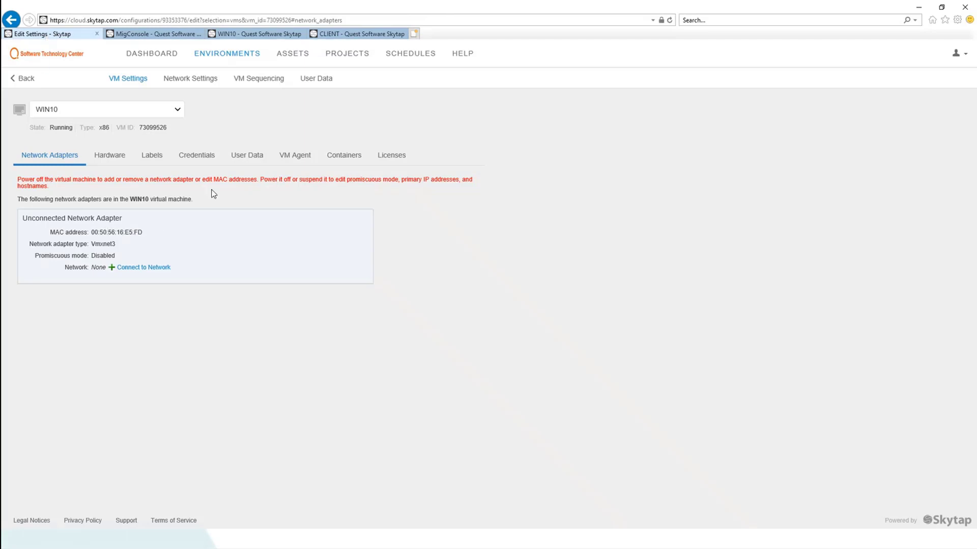
{"action": "left_click", "coordinate": [272, 37]}
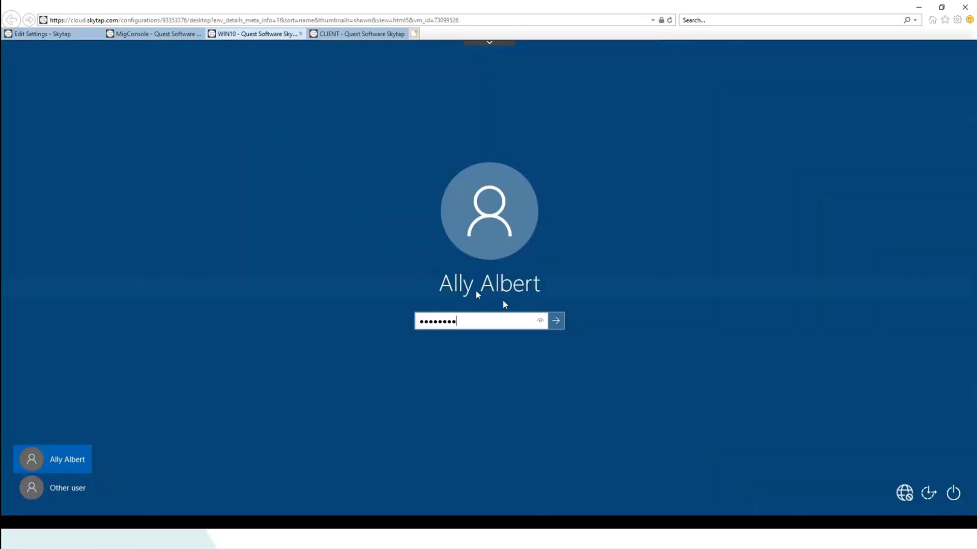
{"action": "key", "text": "Return"}
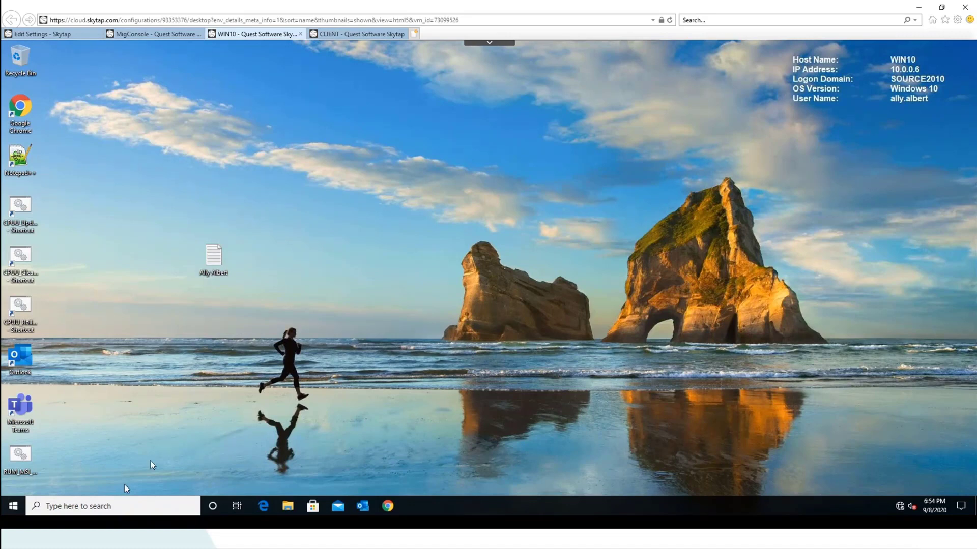
Run whoami in a Command Prompt to confirm the target2016 account, then close the window
{"action": "right_click", "coordinate": [13, 508]}
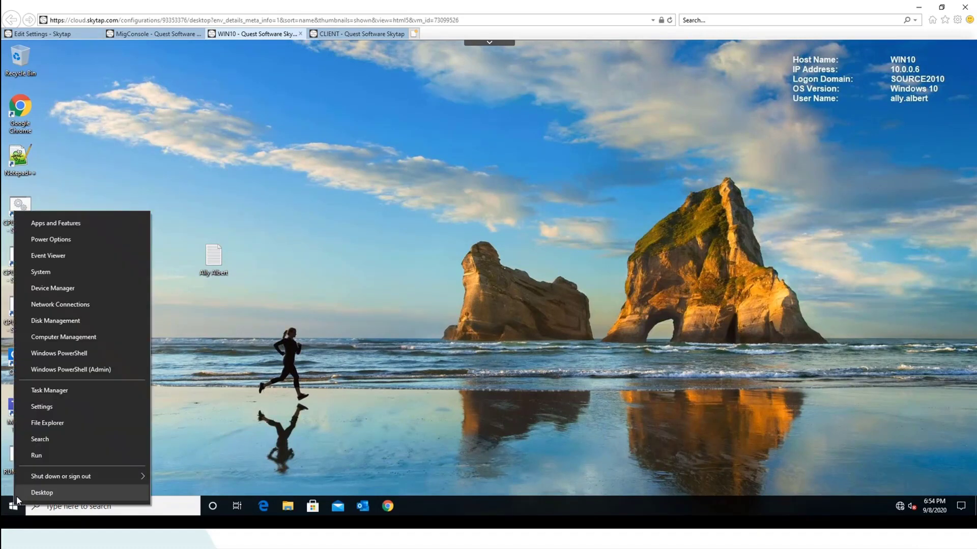
{"action": "left_click", "coordinate": [47, 459]}
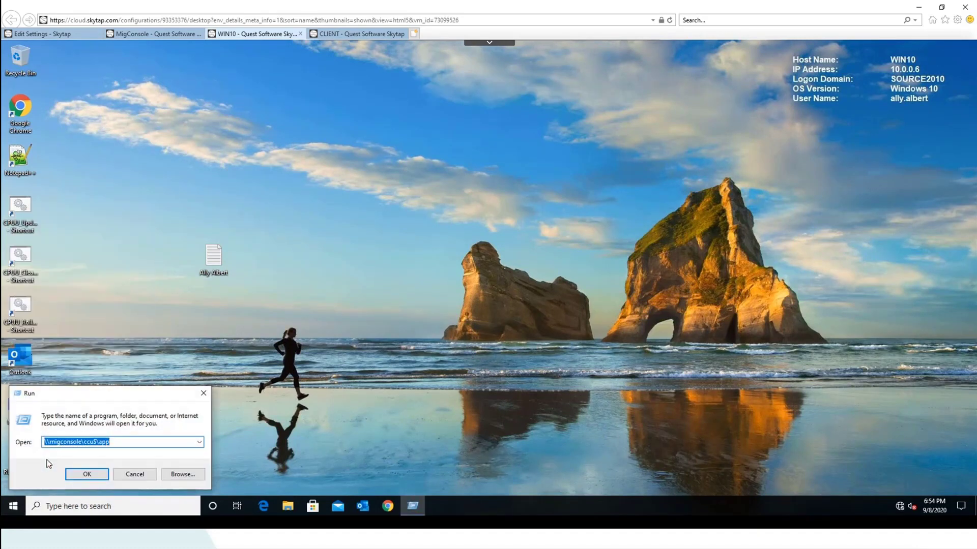
{"action": "type", "text": "cmd"}
{"action": "key", "text": "Return"}
{"action": "type", "text": "wh"}
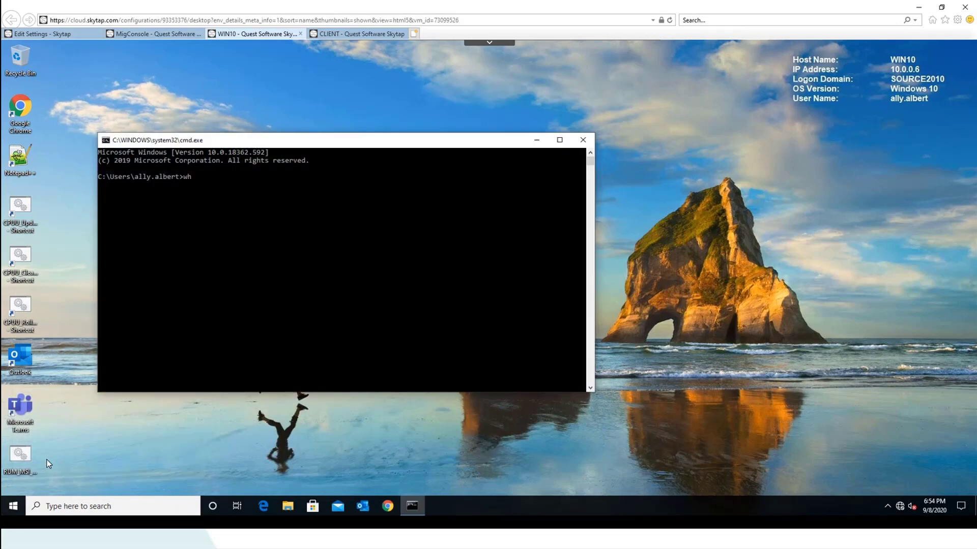
{"action": "type", "text": "oami"}
{"action": "key", "text": "Return"}
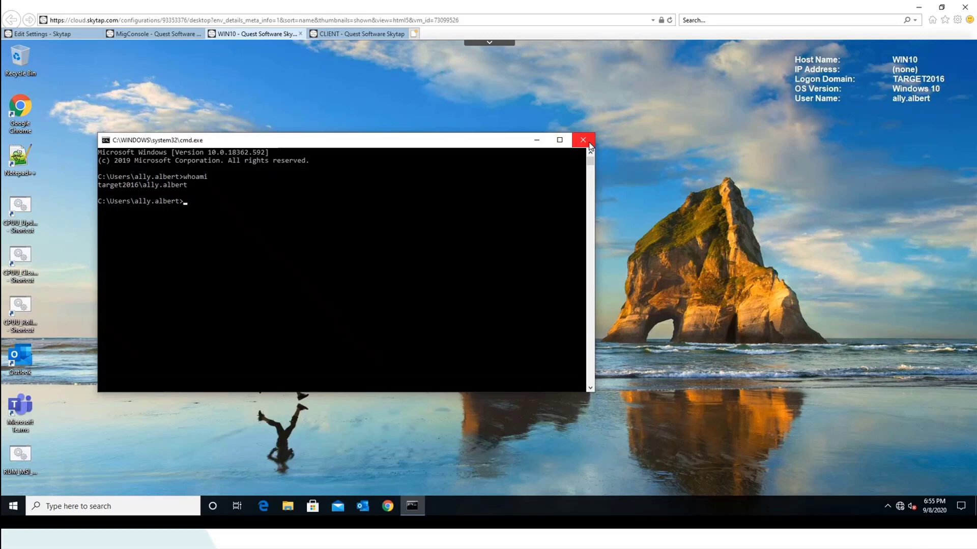
{"action": "left_click", "coordinate": [583, 140]}
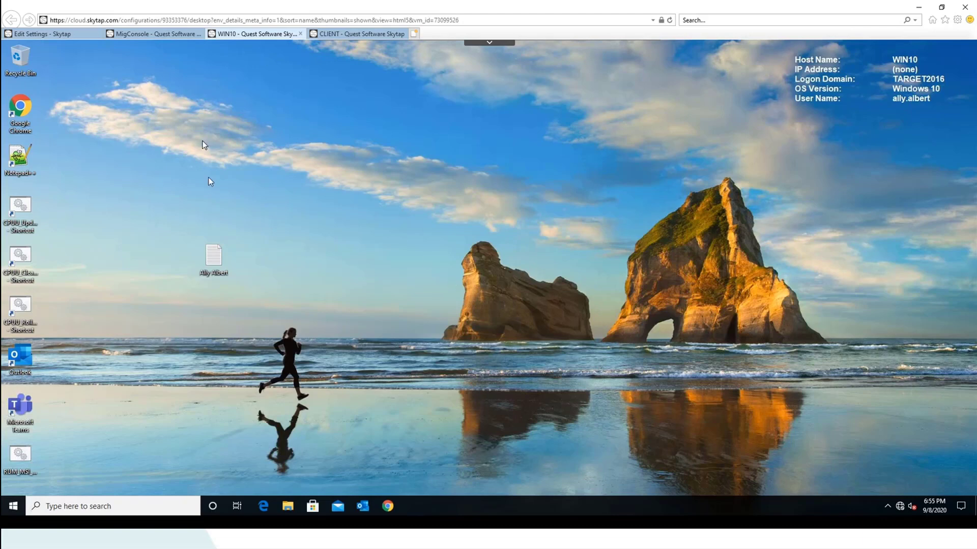
Read the source user's desktop note in Notepad, close it, and launch Chrome
{"action": "double_click", "coordinate": [213, 257]}
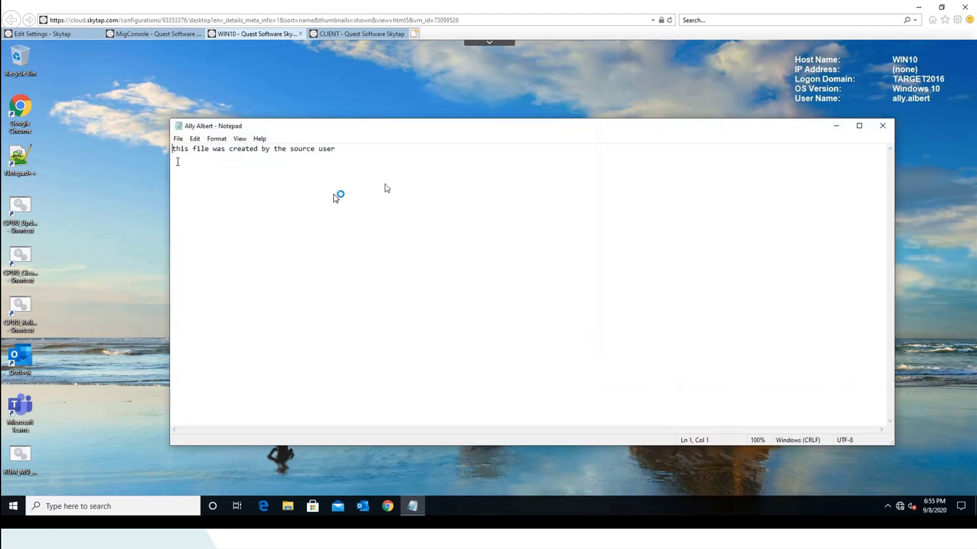
{"action": "left_click", "coordinate": [883, 126]}
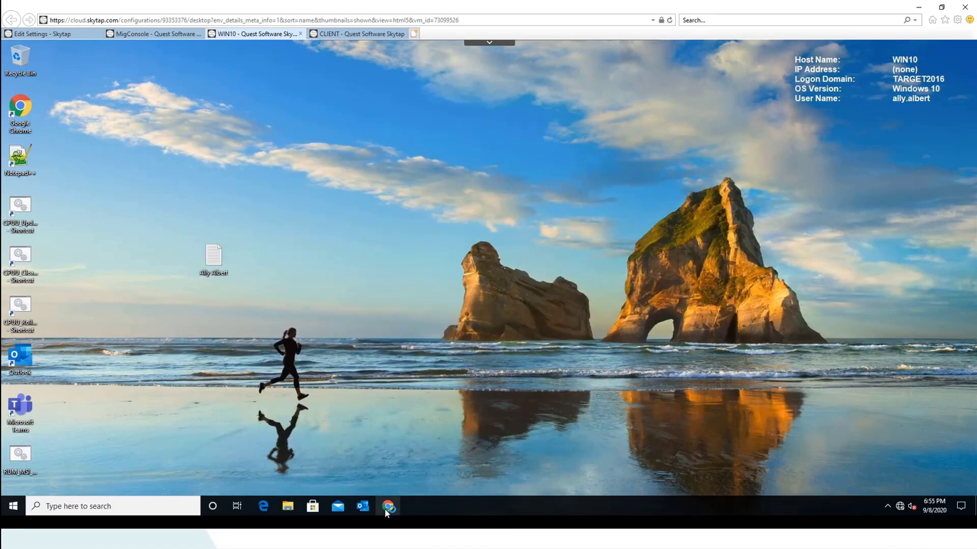
{"action": "left_click", "coordinate": [387, 507]}
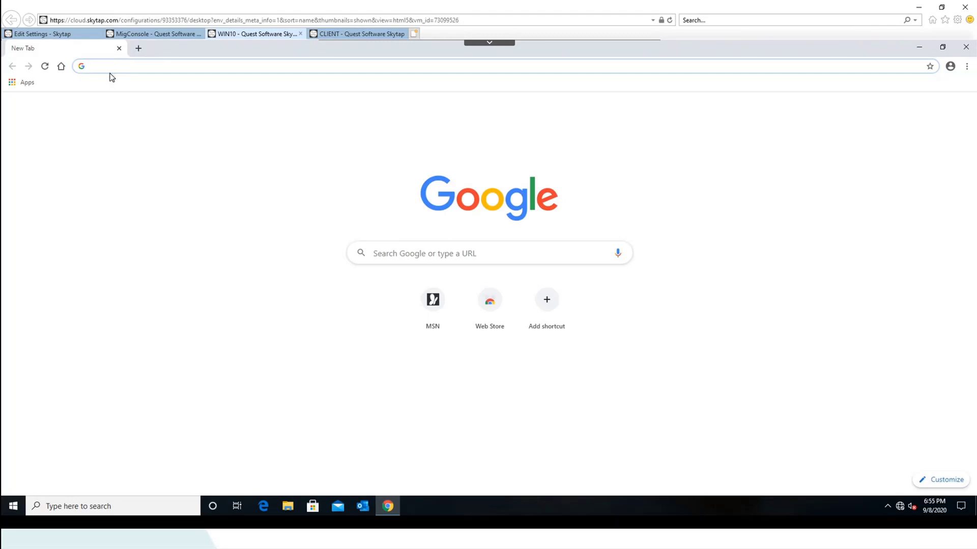
Load msn.com in Chrome on WIN10, which fails with ERR_INTERNET_DISCONNECTED
{"action": "type", "text": "msn.com"}
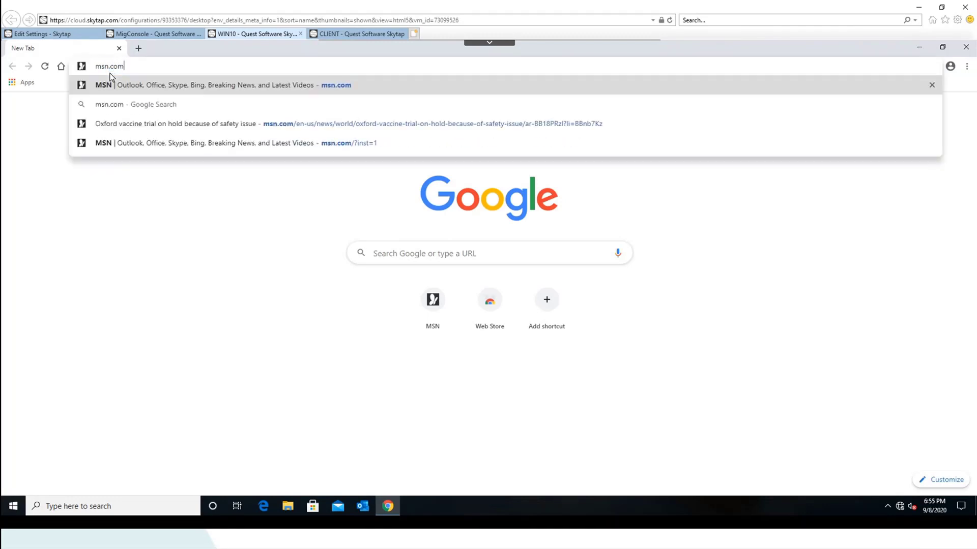
{"action": "key", "text": "Return"}
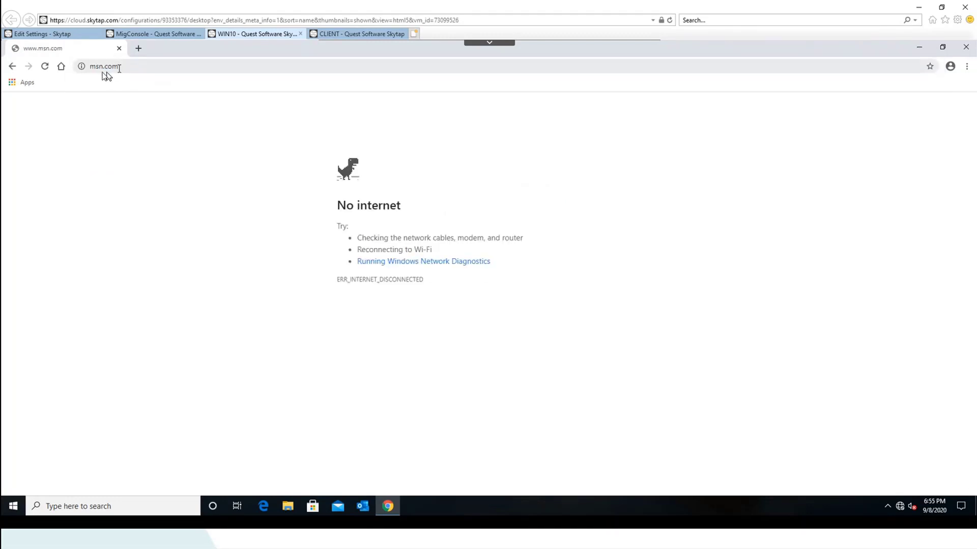
Connect WIN10's network adapter to Network 1 (IP 10.0.0.6), then return to the WIN10 desktop
{"action": "left_click", "coordinate": [56, 36]}
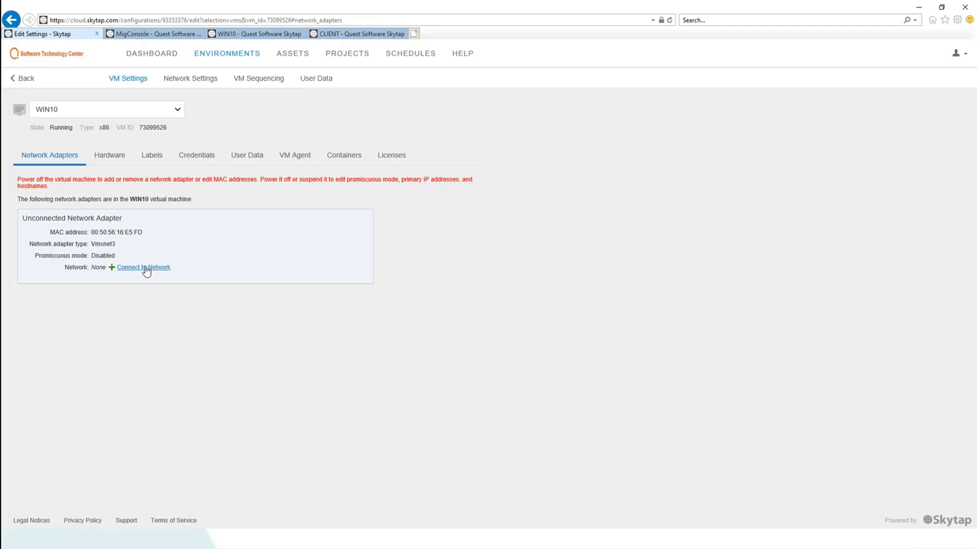
{"action": "left_click", "coordinate": [146, 269]}
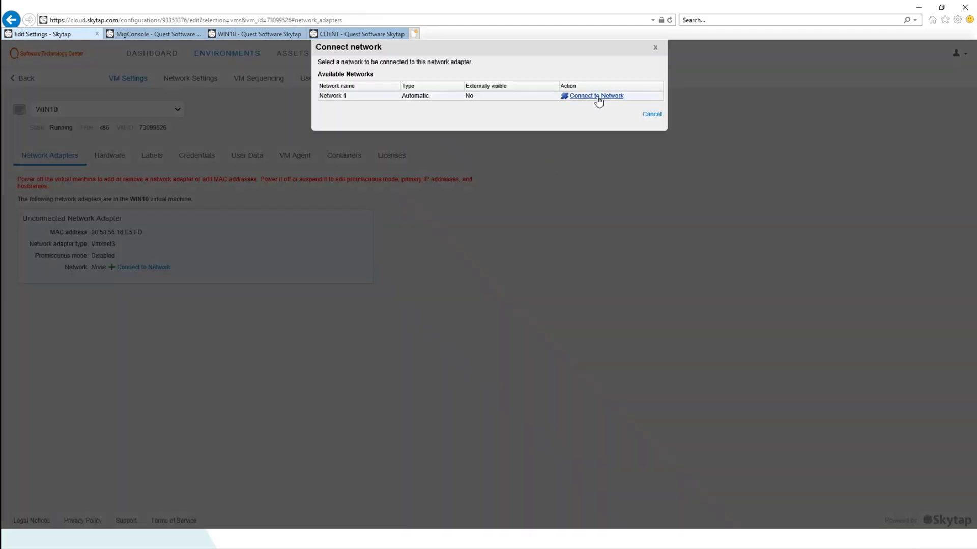
{"action": "left_click", "coordinate": [598, 96]}
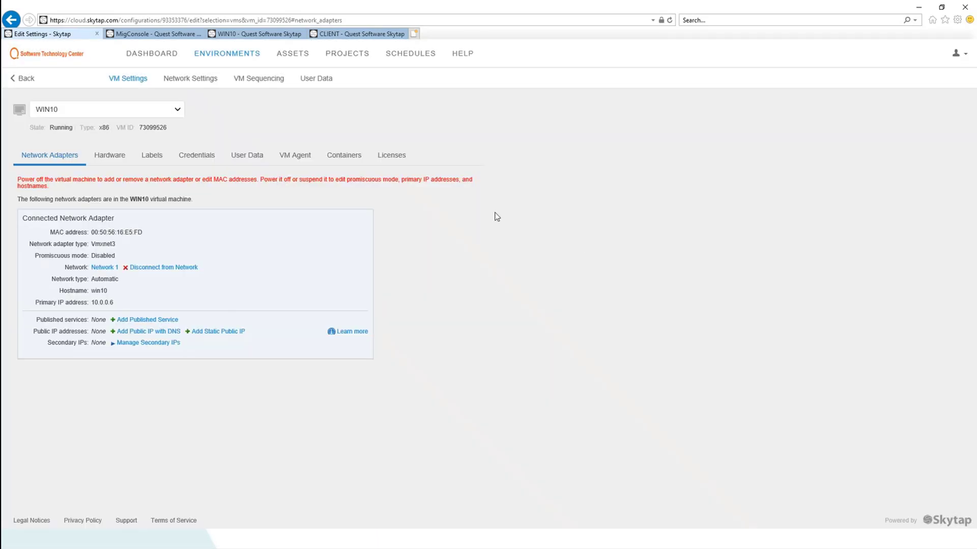
{"action": "left_click", "coordinate": [249, 36]}
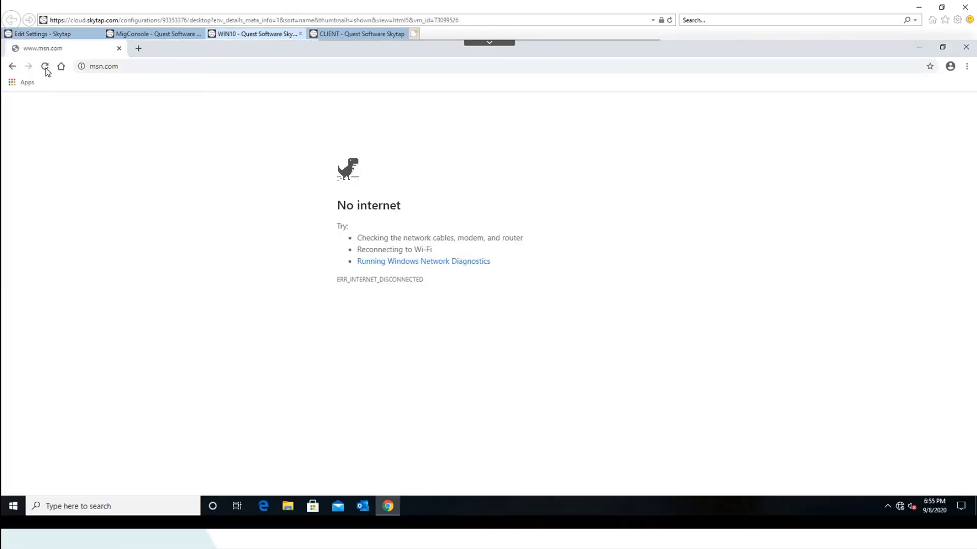
Reload msn.com, open the Oxford vaccine trial article, and switch to the CLIENT VM
{"action": "left_click", "coordinate": [45, 67]}
{"action": "left_click", "coordinate": [45, 67]}
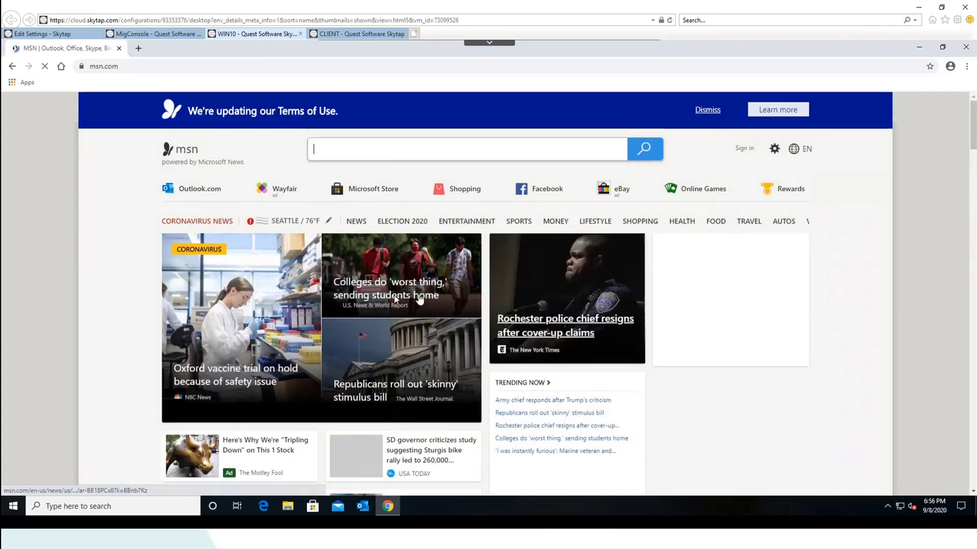
{"action": "left_click", "coordinate": [244, 377]}
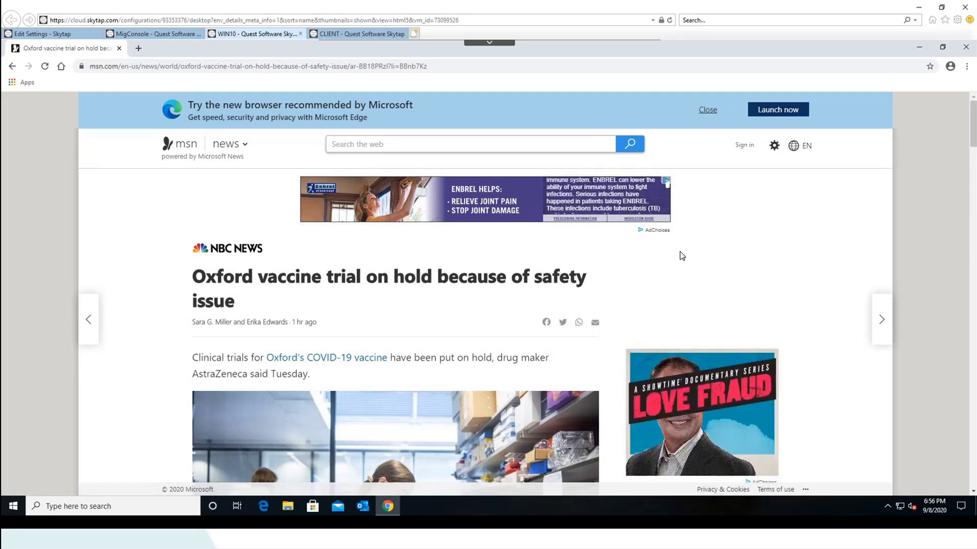
{"action": "left_click", "coordinate": [356, 33]}
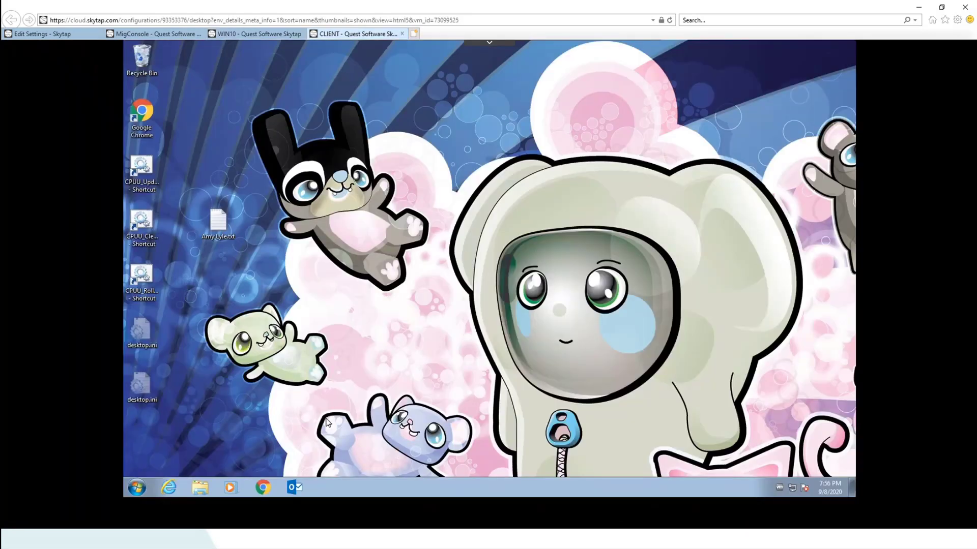
Search \\migconsole\ccu$\app from the Windows 7 Start menu to open the App share
{"action": "right_click", "coordinate": [139, 489]}
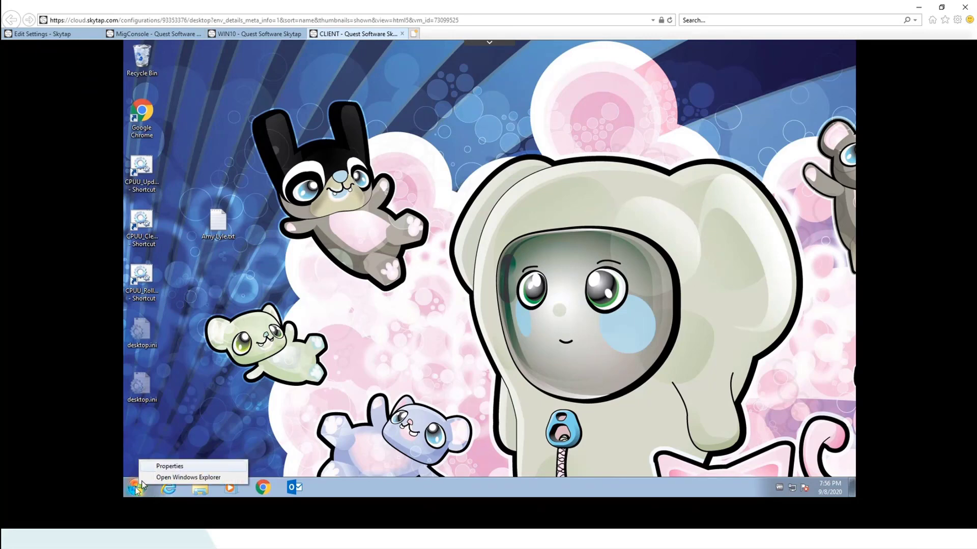
{"action": "left_click", "coordinate": [137, 489]}
{"action": "left_click", "coordinate": [155, 465]}
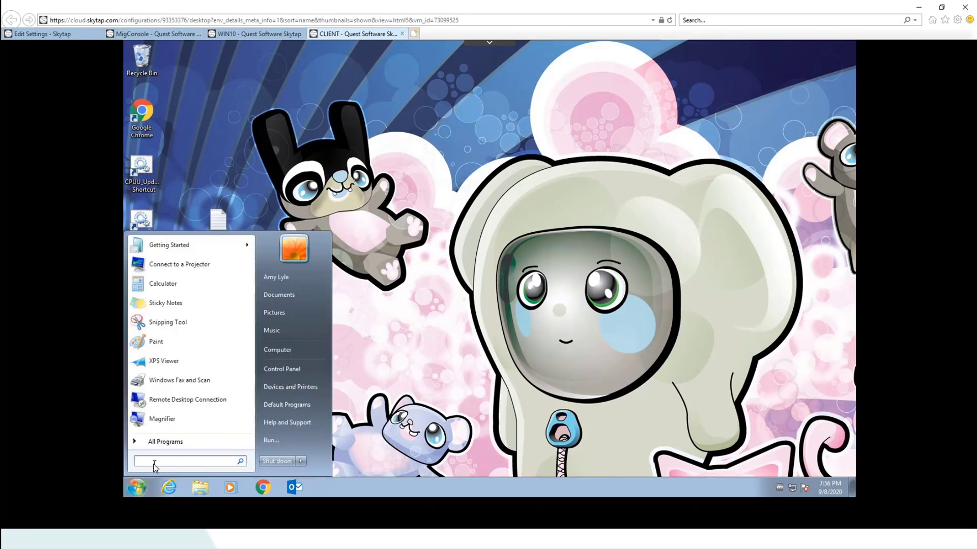
{"action": "type", "text": "\\mig"}
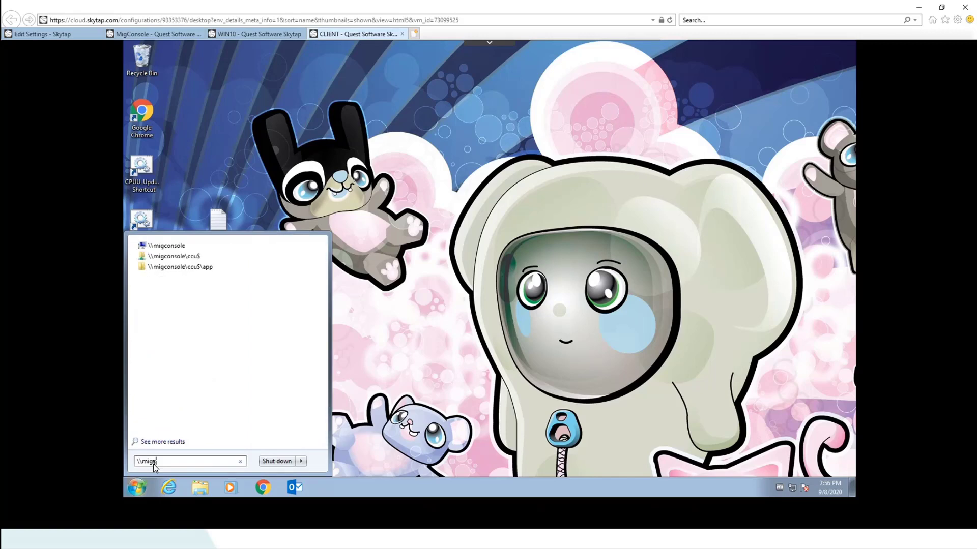
{"action": "type", "text": "console\\"}
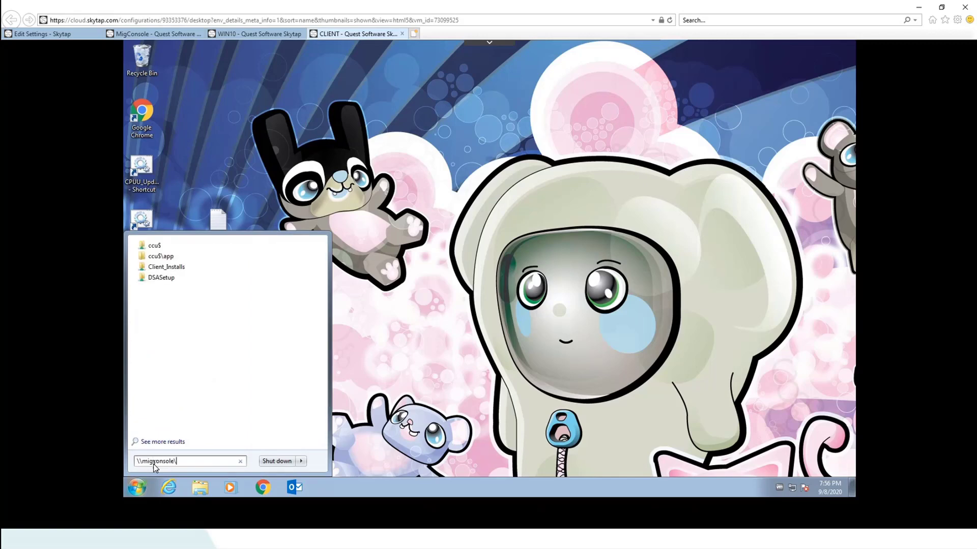
{"action": "type", "text": "ccu$\\app"}
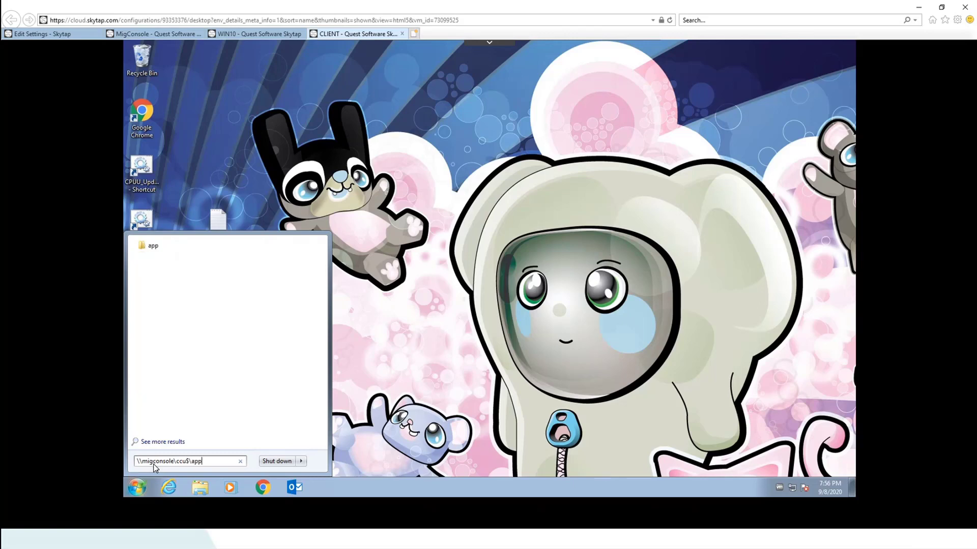
{"action": "key", "text": "Return"}
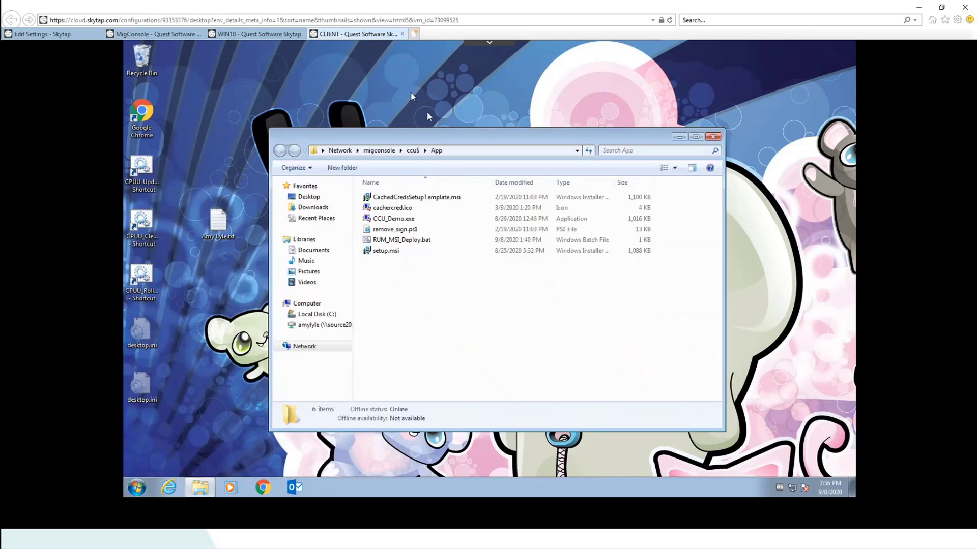
Run setup.msi through the wizard, dismiss the insufficient-privileges error, and close the installer and folder
{"action": "double_click", "coordinate": [386, 250]}
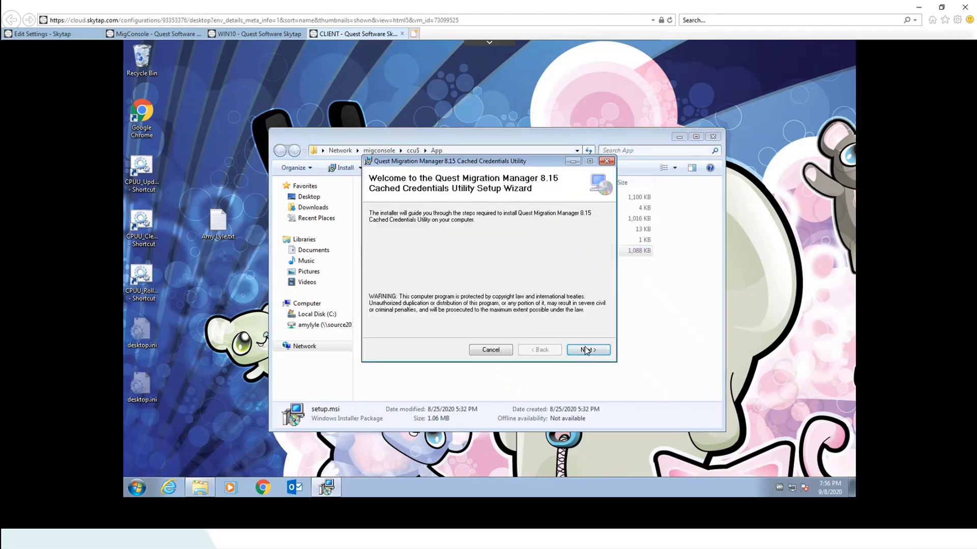
{"action": "left_click", "coordinate": [586, 350]}
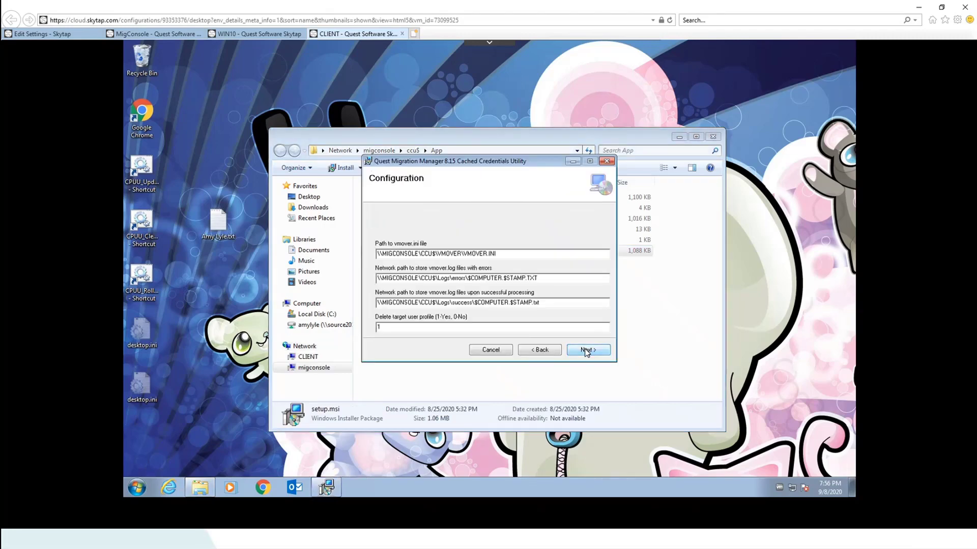
{"action": "left_click", "coordinate": [587, 350]}
{"action": "left_click", "coordinate": [586, 350]}
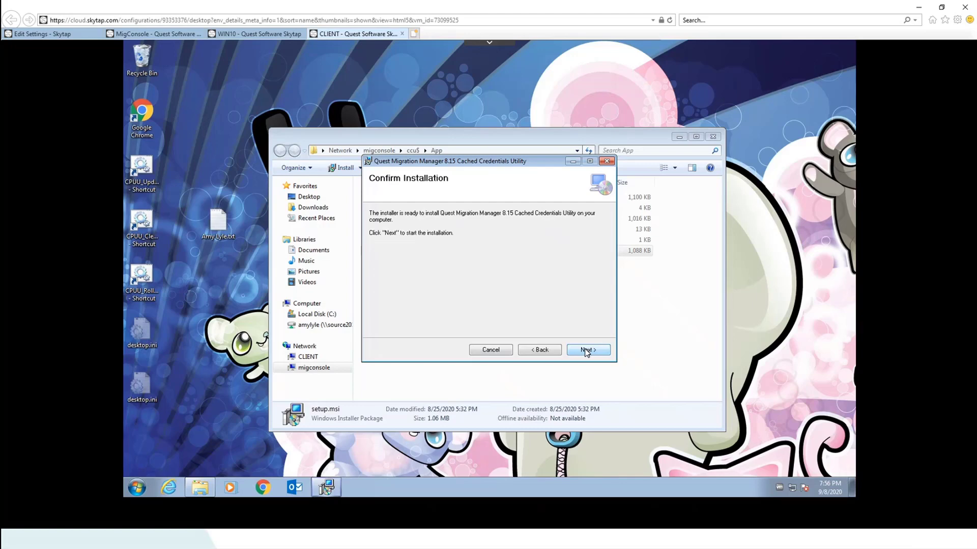
{"action": "left_click", "coordinate": [586, 350]}
{"action": "left_click", "coordinate": [587, 350]}
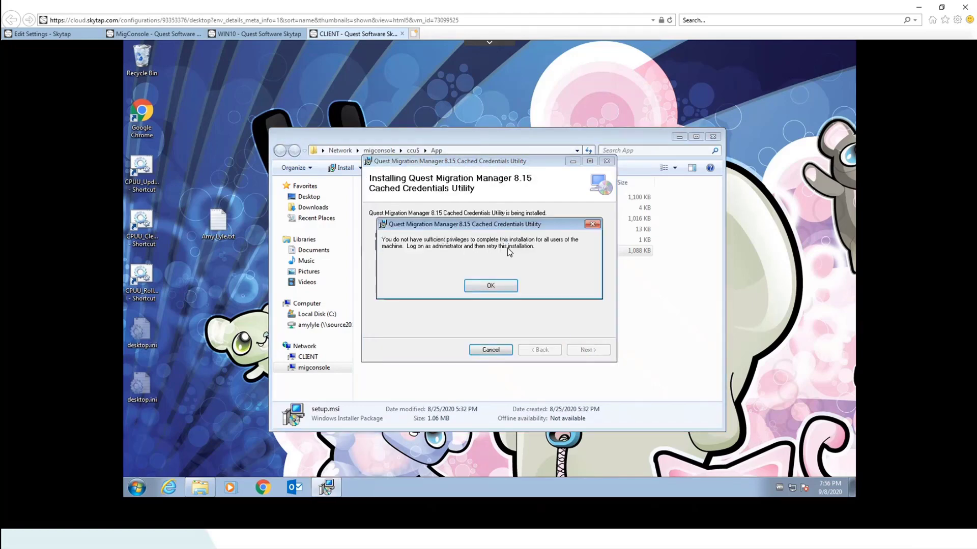
{"action": "left_click", "coordinate": [496, 285]}
{"action": "left_click", "coordinate": [590, 350]}
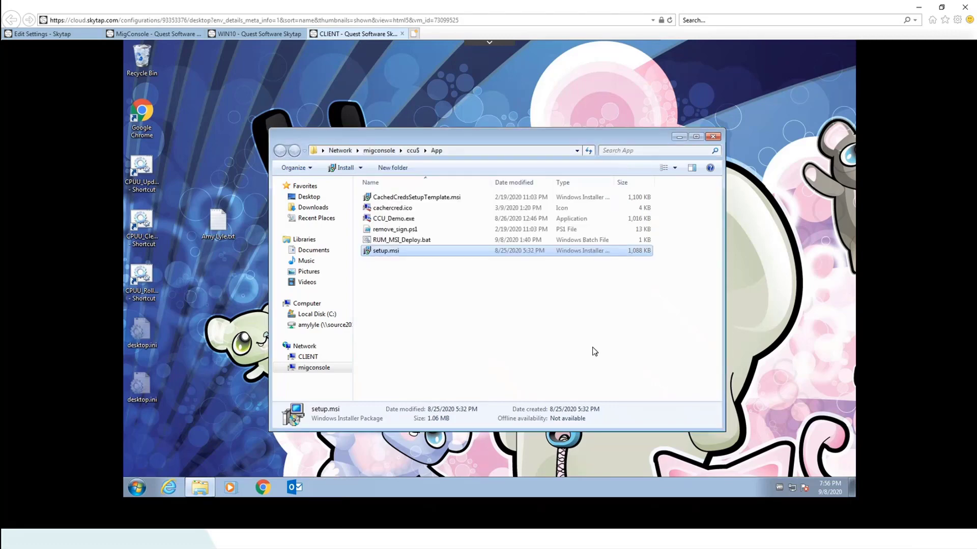
{"action": "left_click", "coordinate": [715, 138]}
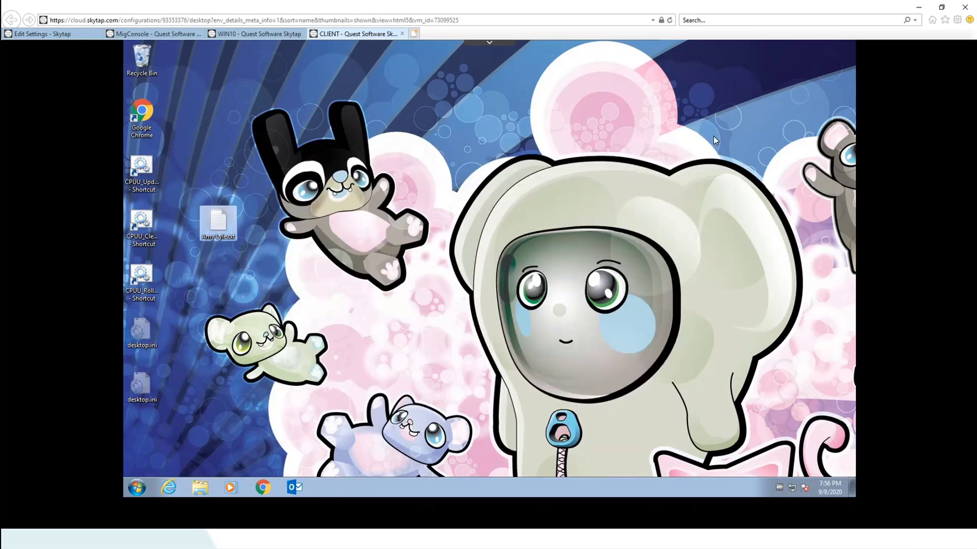
On MigConsole, bring Resource Updating Manager forward and show the Migrated Computers collection
{"action": "left_click", "coordinate": [157, 34]}
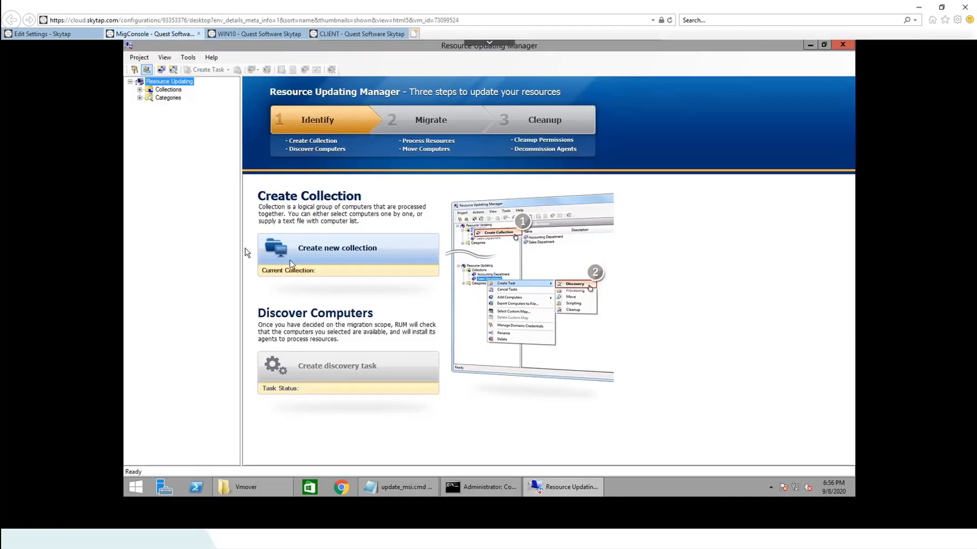
{"action": "left_click", "coordinate": [261, 487]}
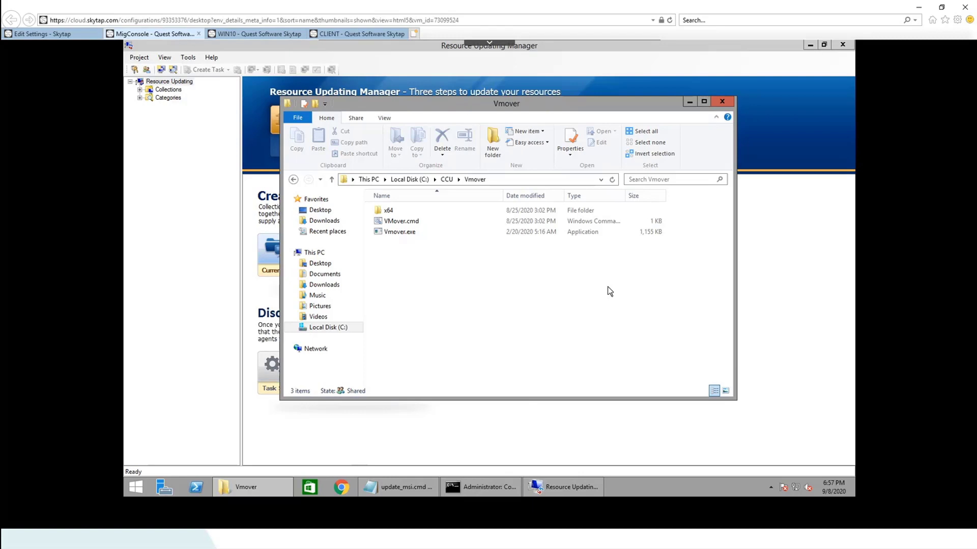
{"action": "left_click", "coordinate": [142, 101]}
{"action": "left_click", "coordinate": [139, 90]}
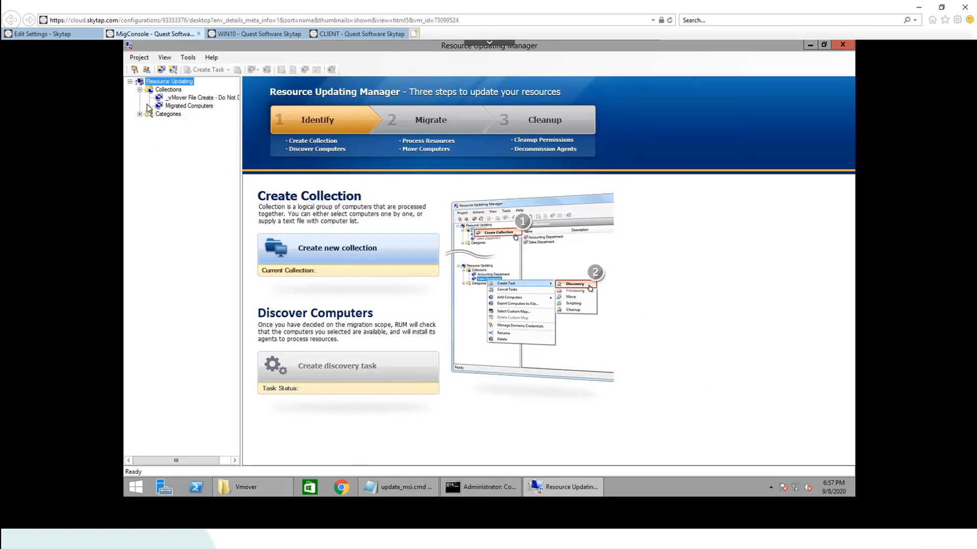
{"action": "left_click", "coordinate": [179, 105]}
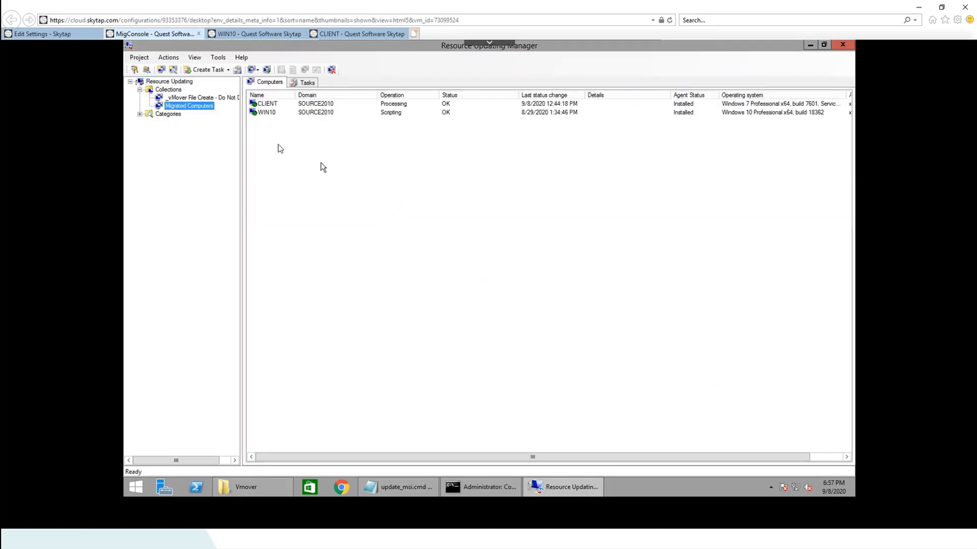
Create a Scripting task for the CLIENT computer
{"action": "left_click", "coordinate": [275, 105]}
{"action": "right_click", "coordinate": [274, 108]}
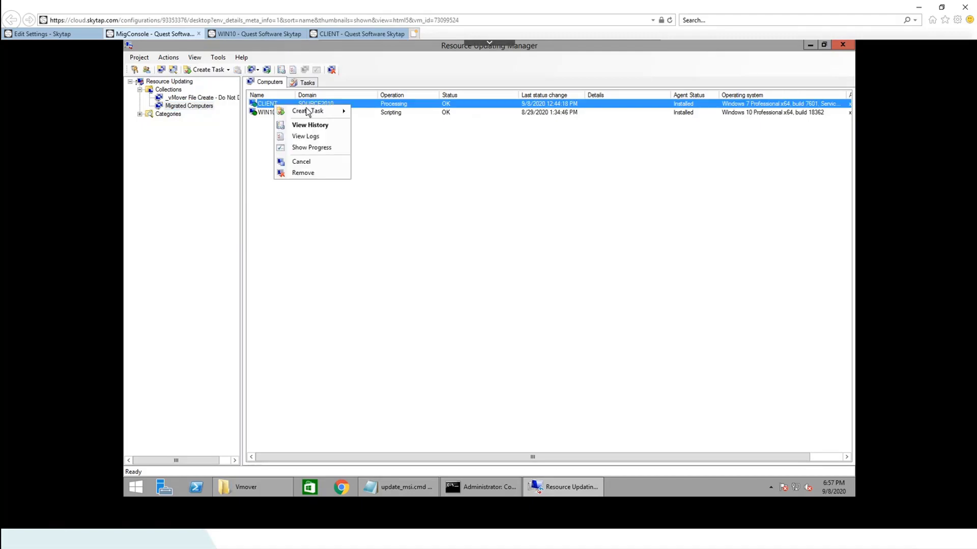
{"action": "mouse_move", "coordinate": [308, 111]}
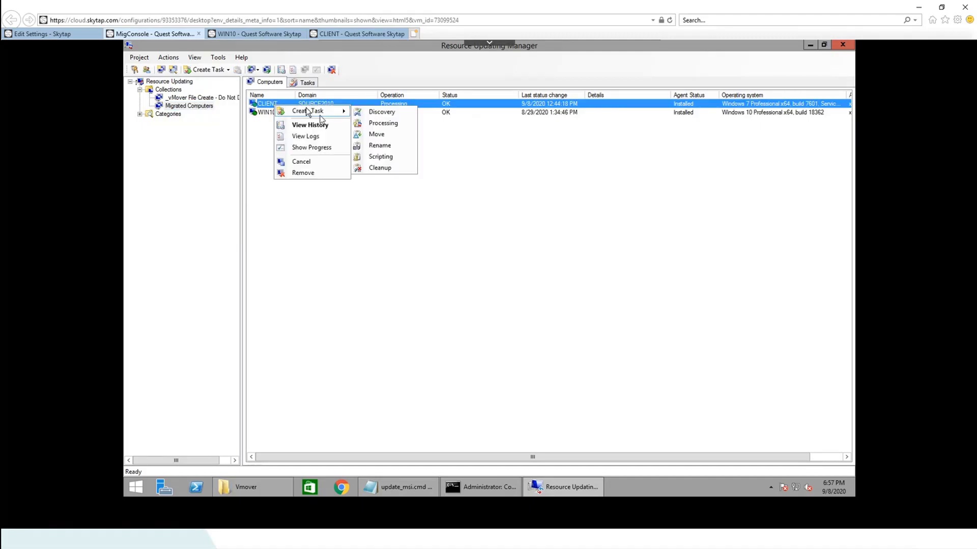
{"action": "left_click", "coordinate": [377, 158]}
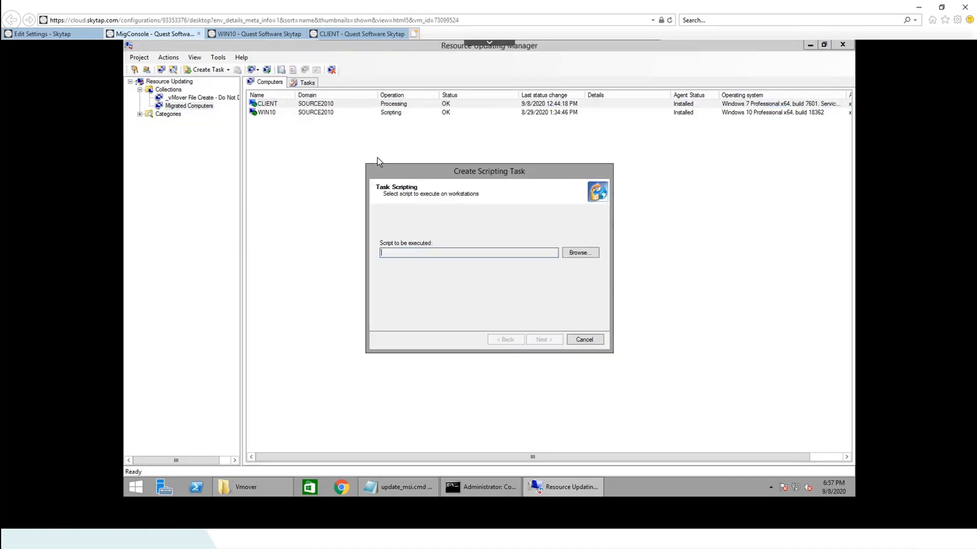
Browse for the script and review the contents of RUM_MSI_Deploy.bat
{"action": "left_click", "coordinate": [574, 254]}
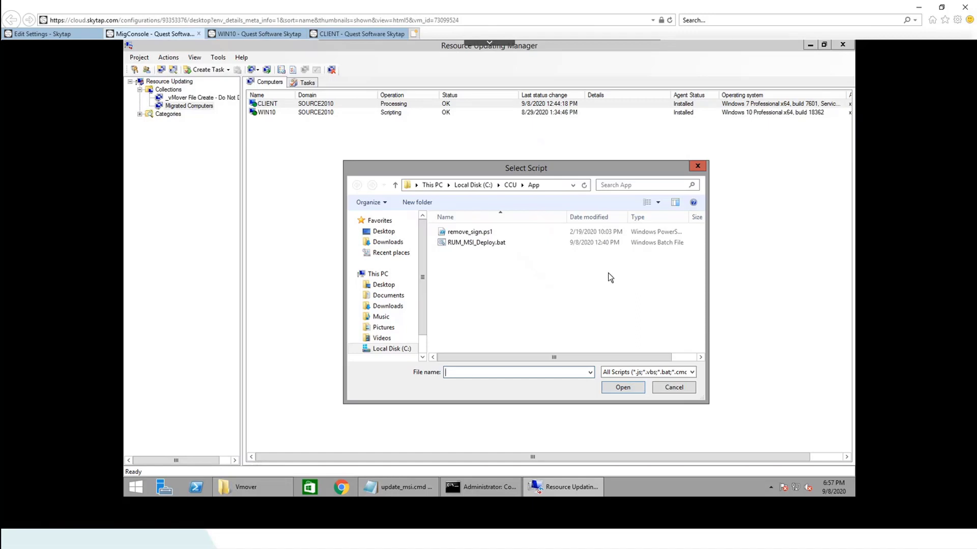
{"action": "right_click", "coordinate": [462, 249]}
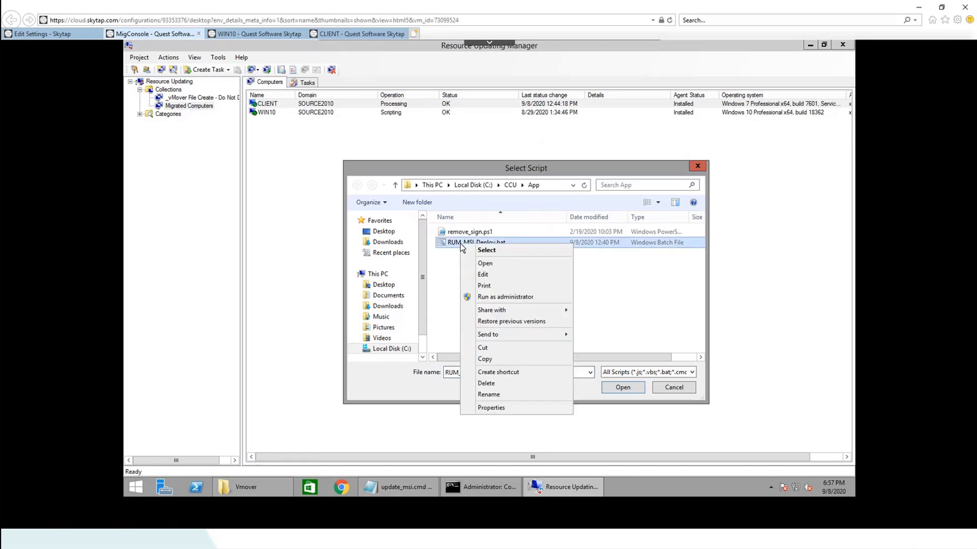
{"action": "left_click", "coordinate": [483, 276]}
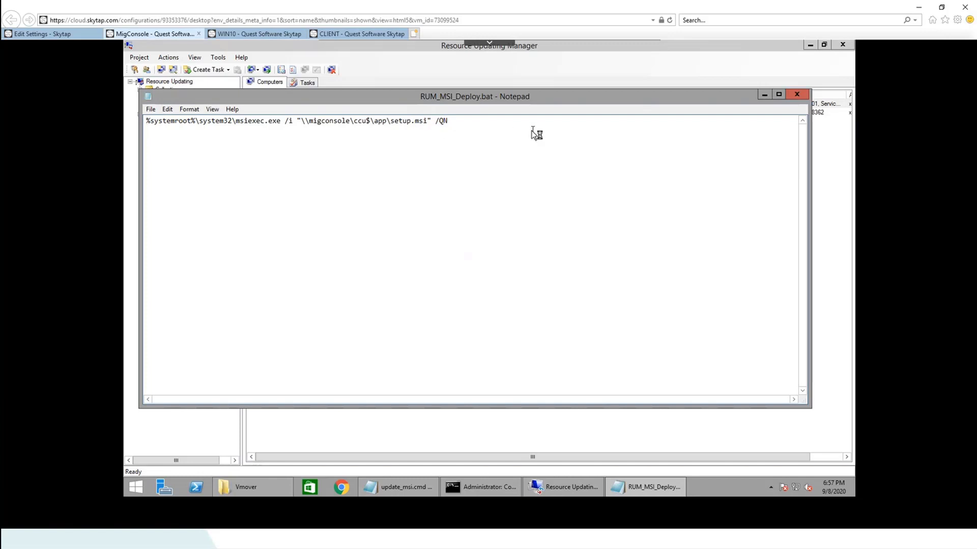
{"action": "left_click", "coordinate": [797, 96]}
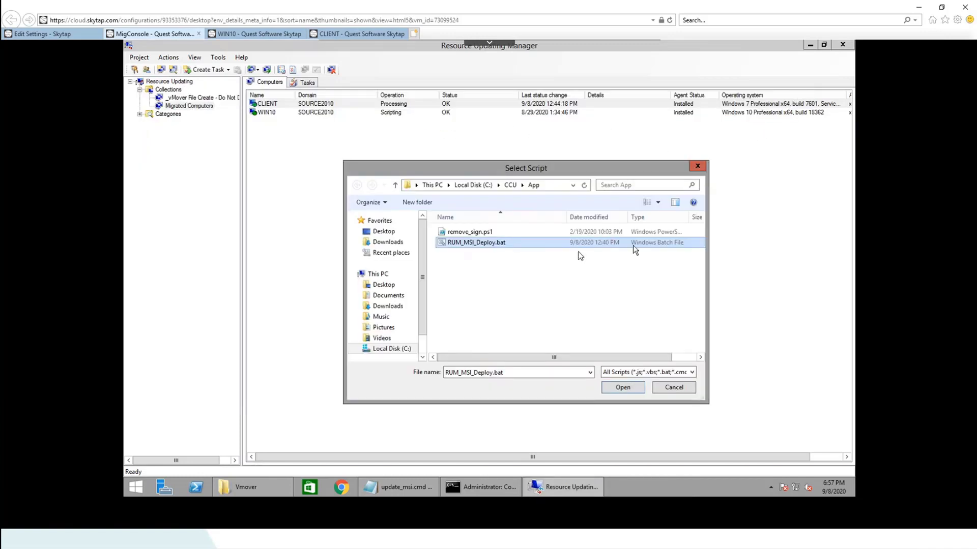
Select RUM_MSI_Deploy.bat, schedule it to start now, finish the task, and go to CLIENT
{"action": "left_click", "coordinate": [632, 389]}
{"action": "left_click", "coordinate": [549, 341]}
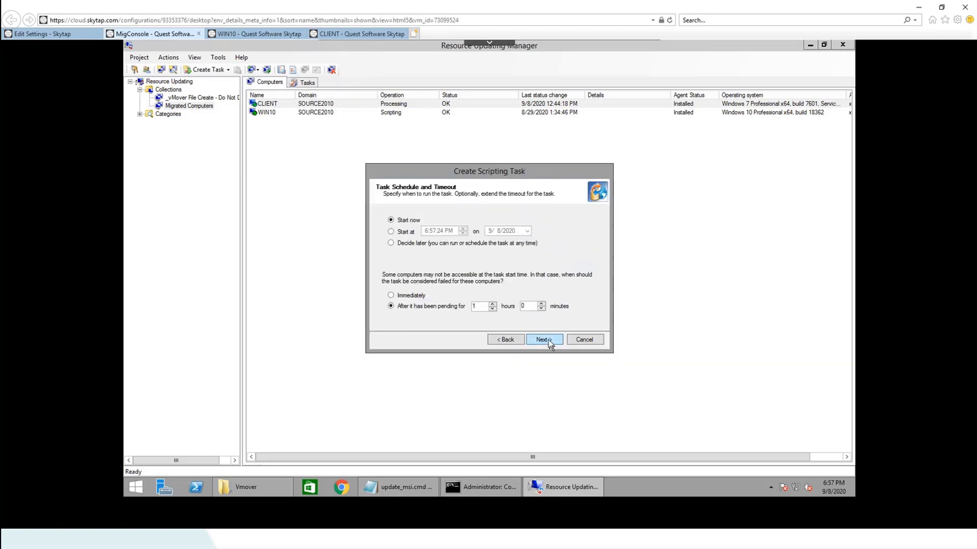
{"action": "left_click", "coordinate": [405, 295]}
{"action": "left_click", "coordinate": [542, 342]}
{"action": "left_click", "coordinate": [542, 342]}
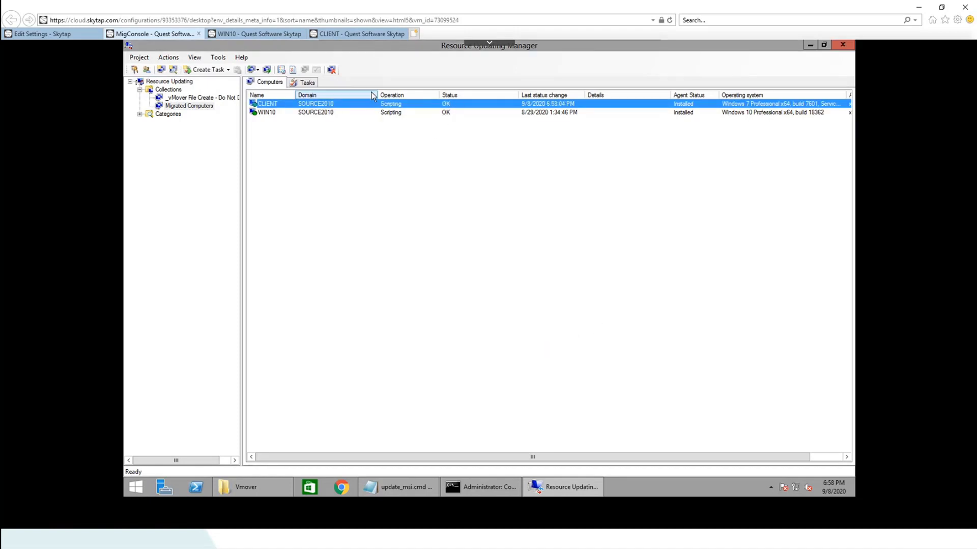
{"action": "left_click", "coordinate": [341, 34]}
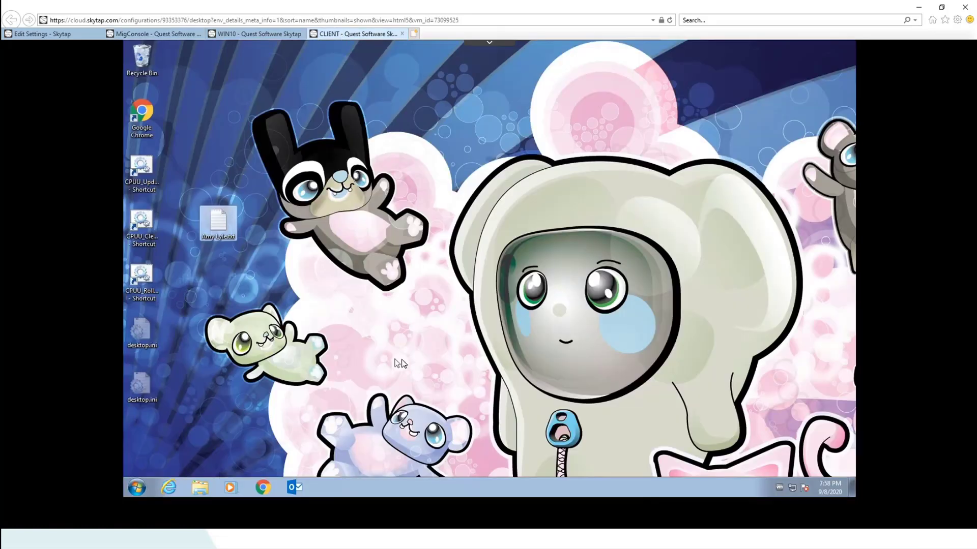
{"action": "right_click", "coordinate": [138, 489]}
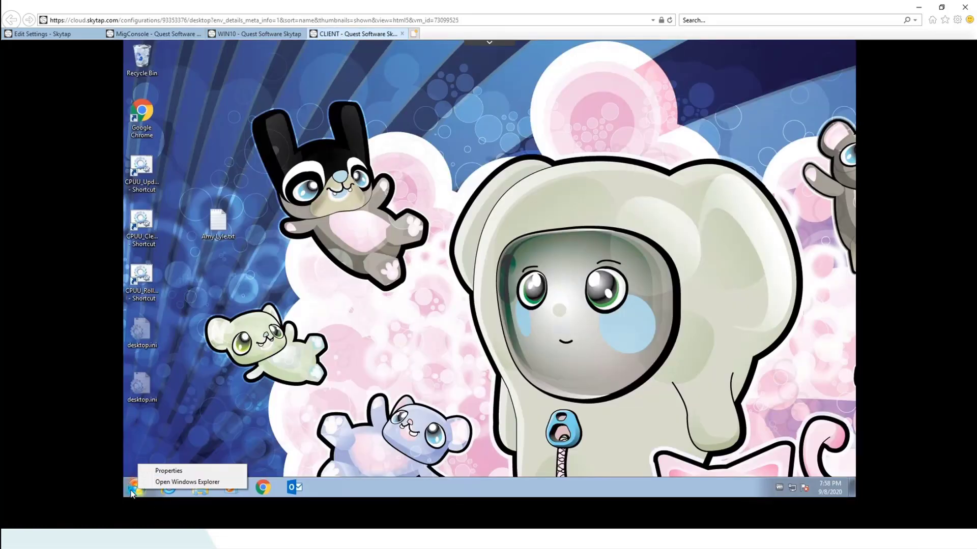
{"action": "left_click", "coordinate": [141, 487]}
{"action": "left_click", "coordinate": [153, 462]}
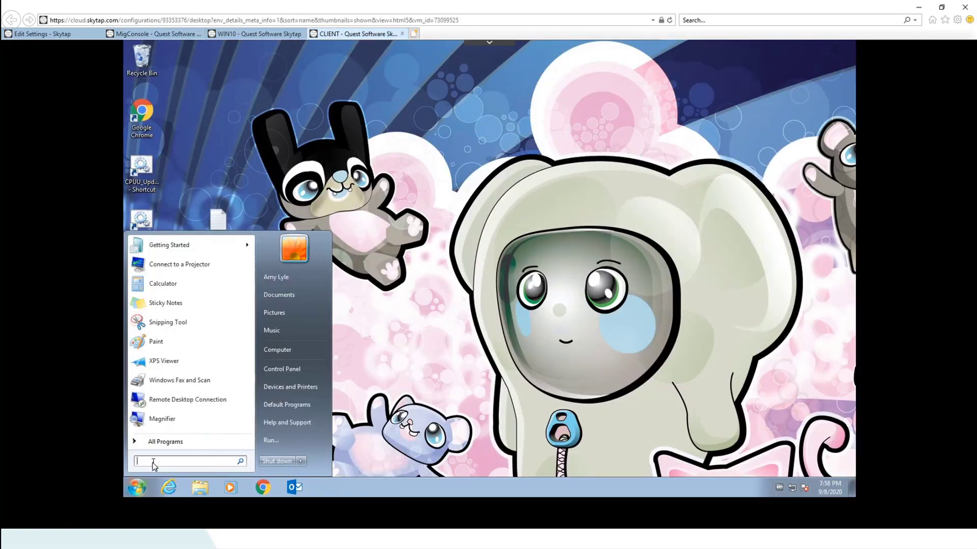
{"action": "type", "text": "servic"}
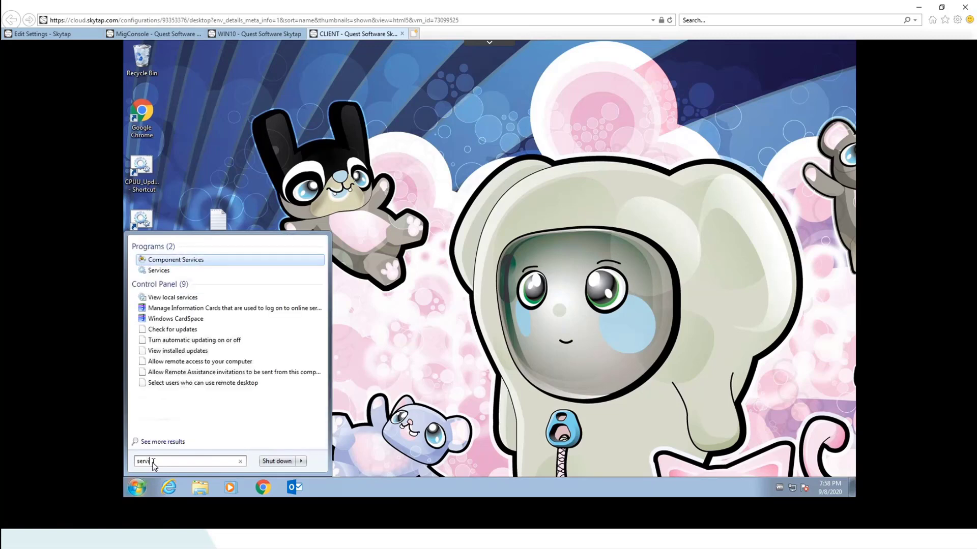
{"action": "type", "text": "es.msc"}
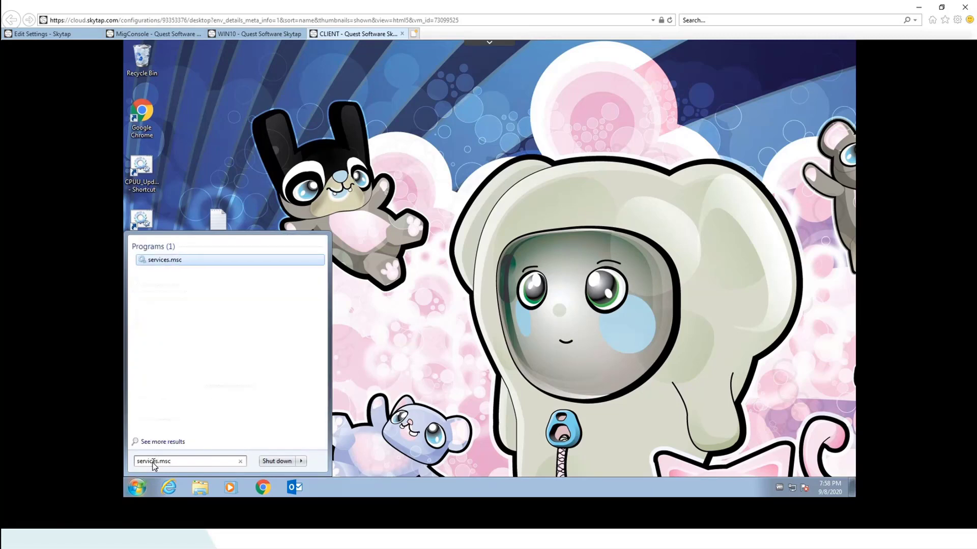
{"action": "key", "text": "Return"}
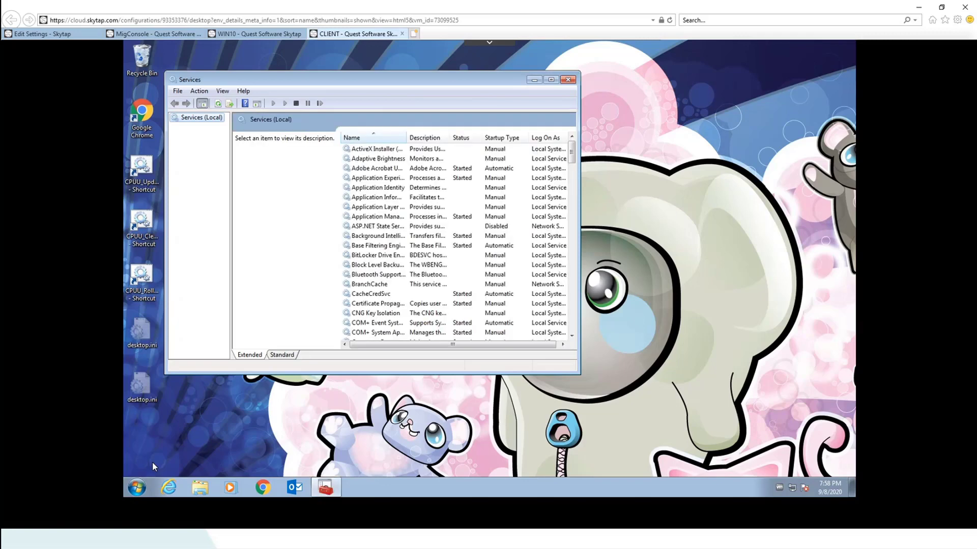
{"action": "left_click", "coordinate": [382, 295]}
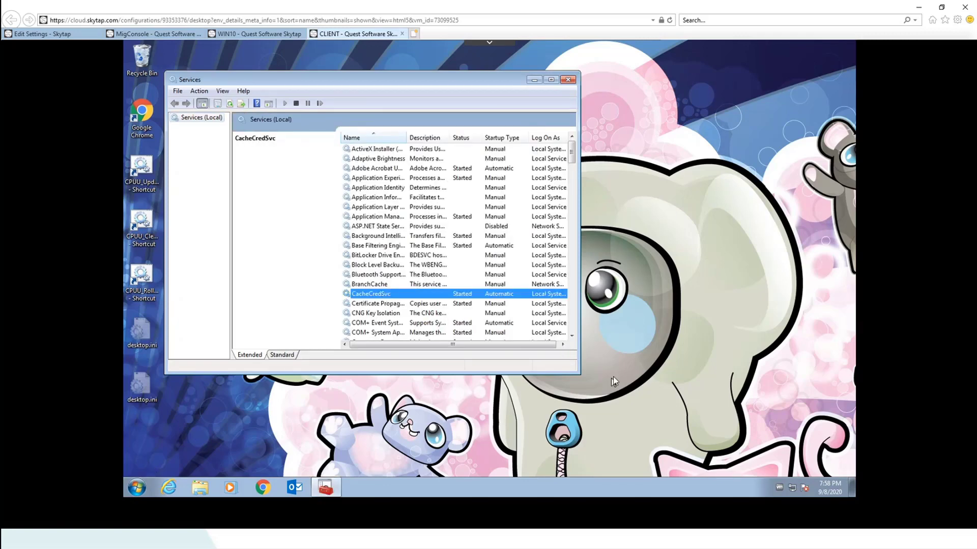
{"action": "left_click_drag", "start_coordinate": [574, 374], "coordinate": [671, 429]}
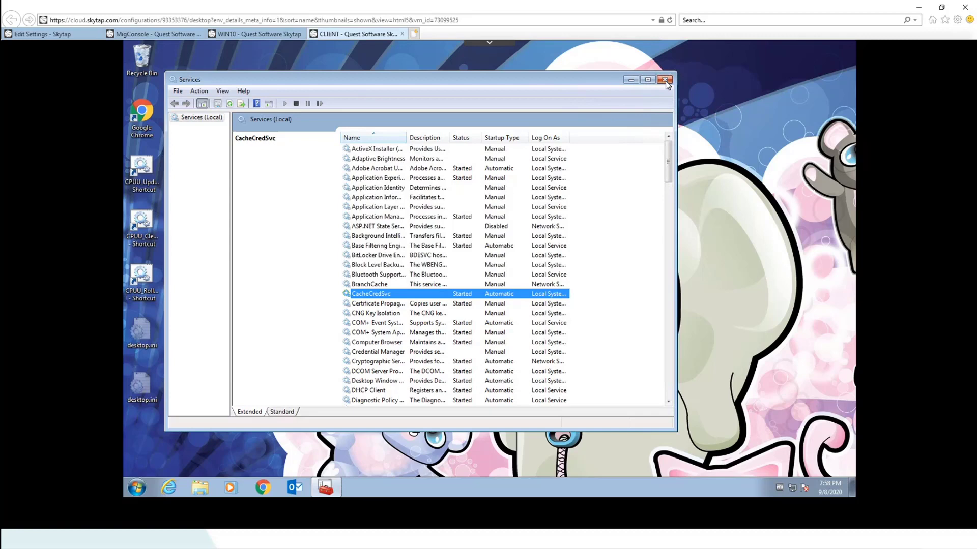
{"action": "left_click", "coordinate": [664, 80]}
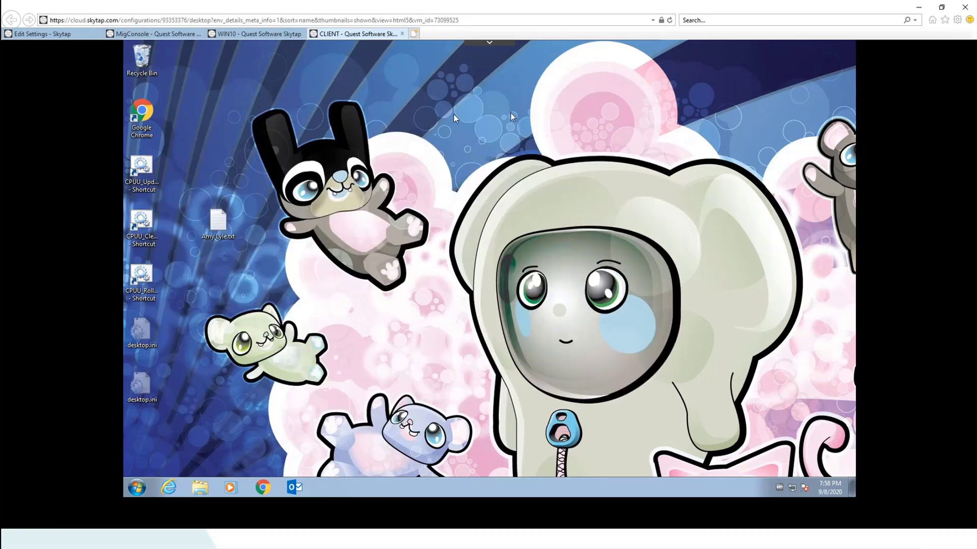
On MigConsole, minimize Resource Updating Manager and open Computer Management
{"action": "left_click", "coordinate": [159, 34]}
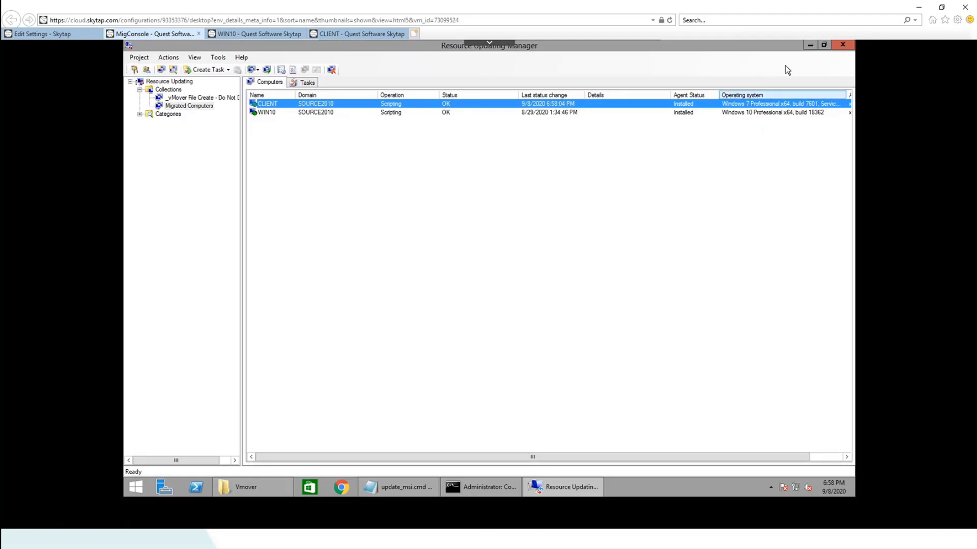
{"action": "left_click", "coordinate": [810, 47]}
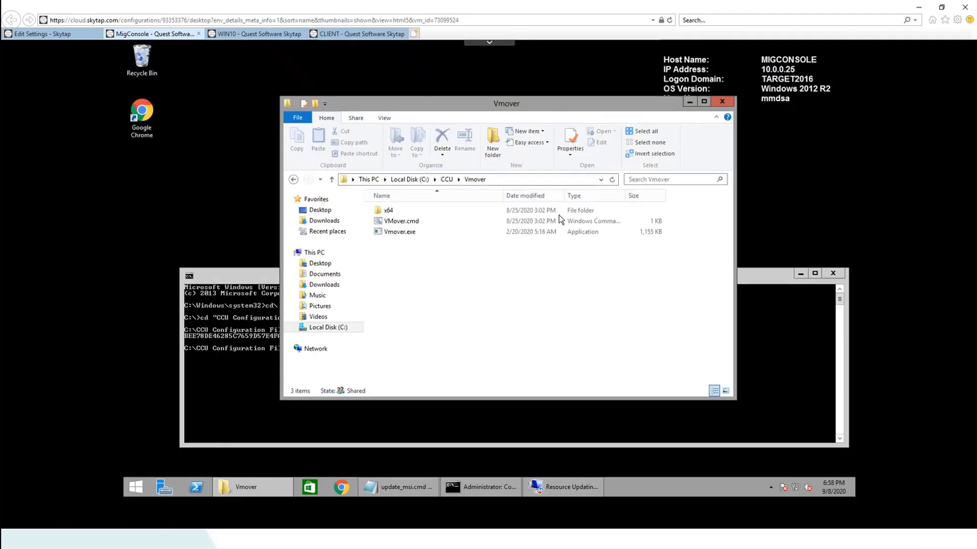
{"action": "right_click", "coordinate": [135, 490]}
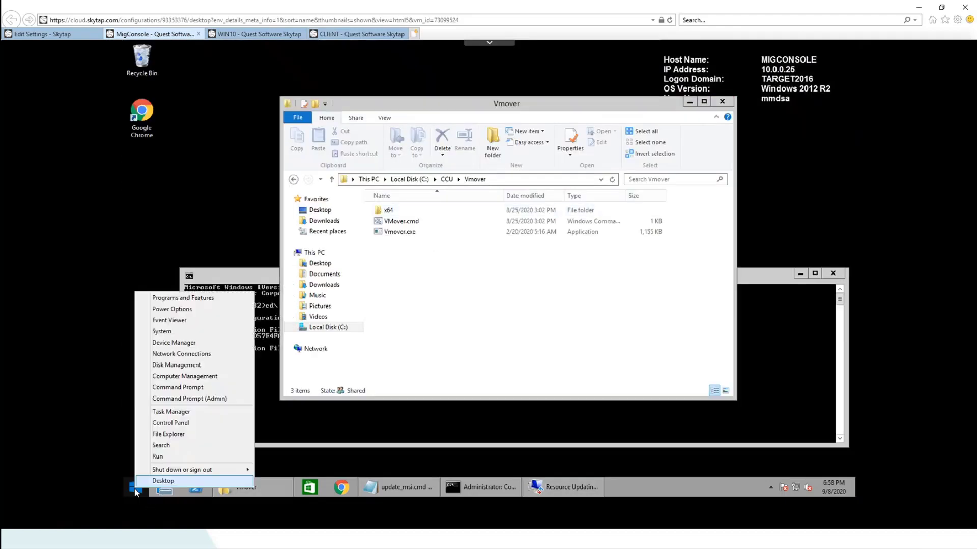
{"action": "left_click", "coordinate": [191, 377]}
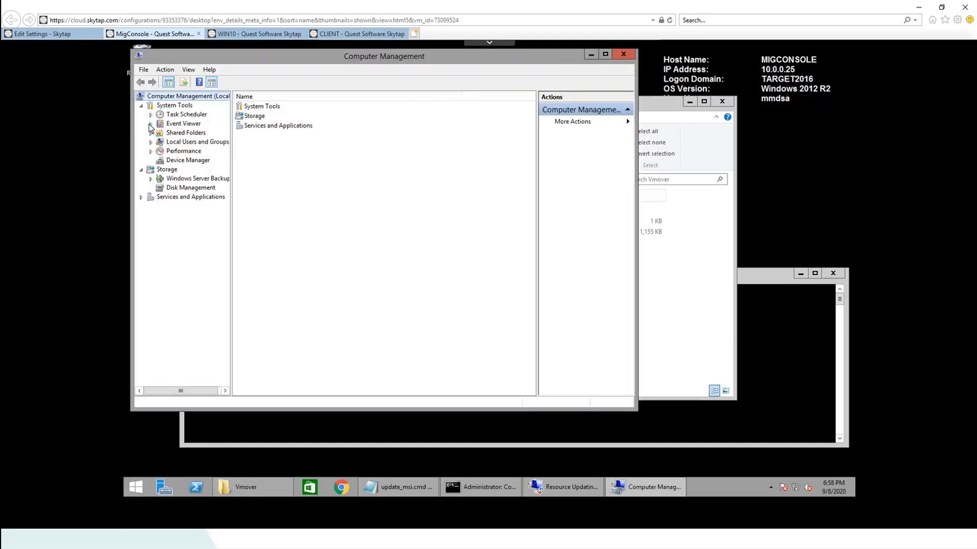
Select the Generate_VMover.ini file for CCU task in the Task Scheduler Library
{"action": "left_click", "coordinate": [150, 125]}
{"action": "left_click", "coordinate": [151, 116]}
{"action": "left_click", "coordinate": [196, 124]}
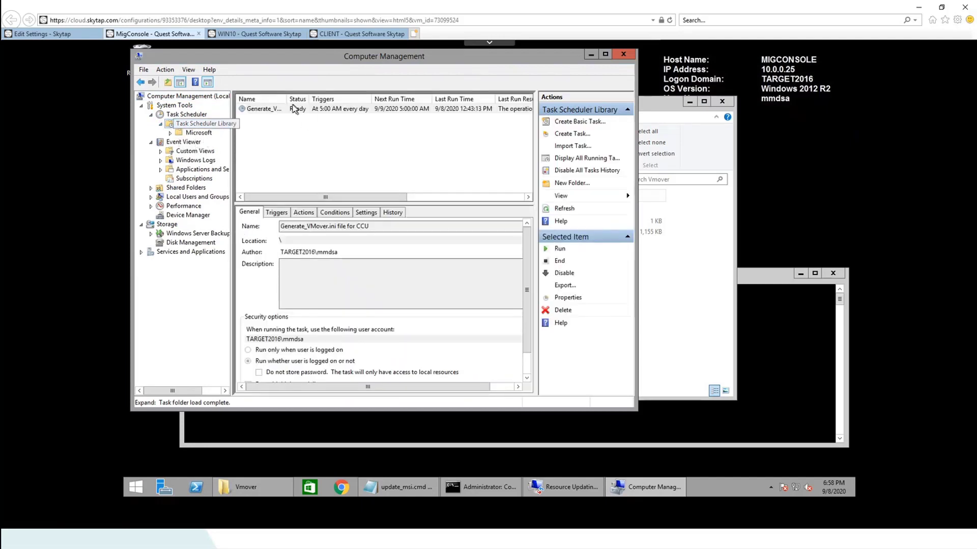
{"action": "left_click", "coordinate": [273, 112]}
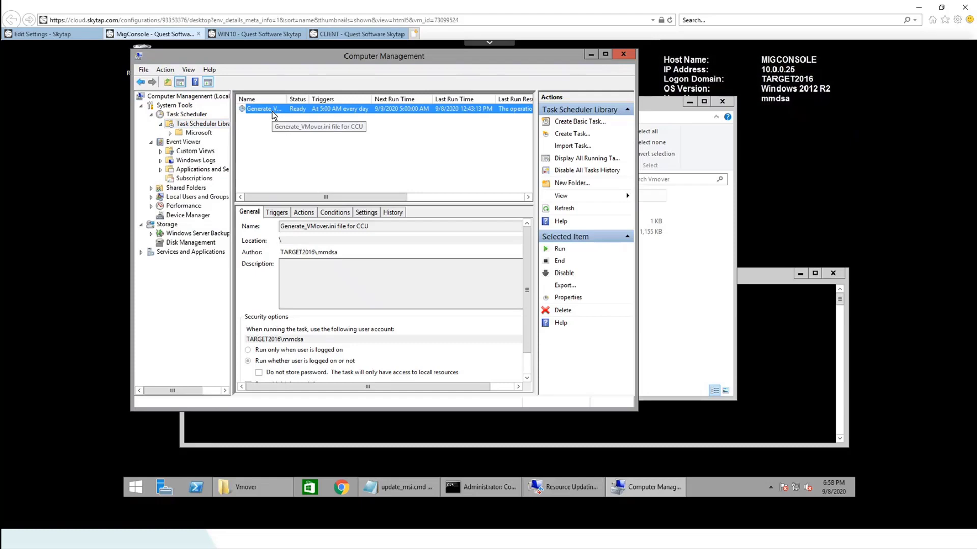
Navigate File Explorer to the C:\CCU Scripts folder
{"action": "left_click", "coordinate": [263, 491]}
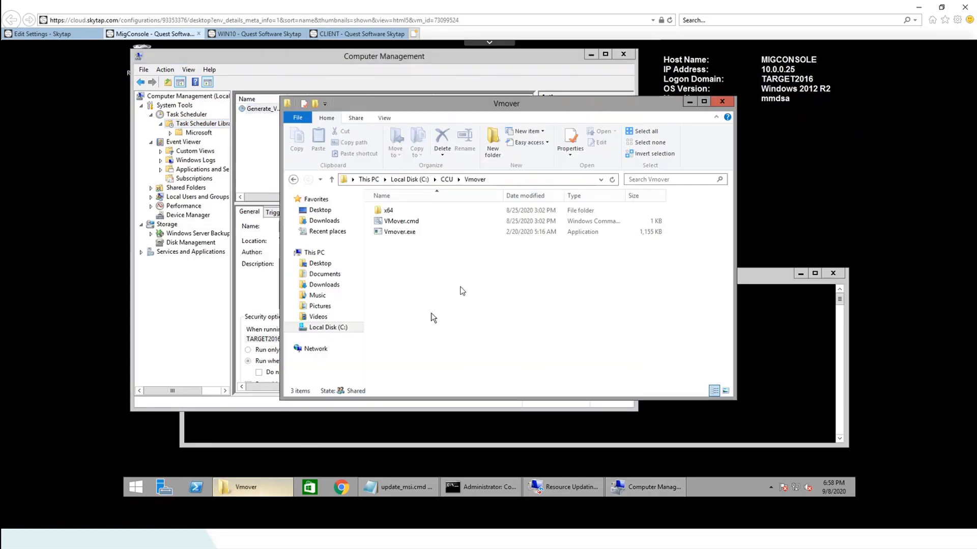
{"action": "left_click", "coordinate": [406, 180]}
{"action": "left_click", "coordinate": [402, 234]}
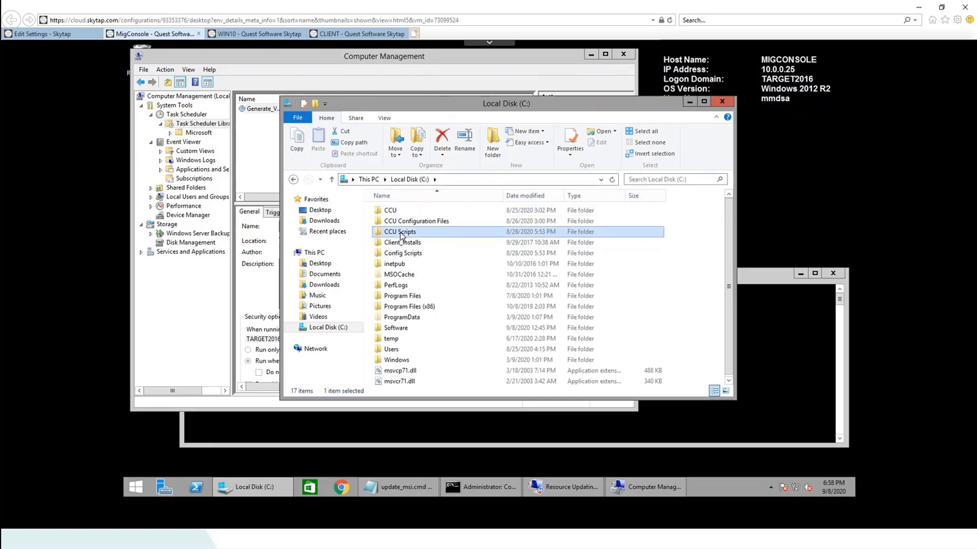
{"action": "double_click", "coordinate": [402, 234]}
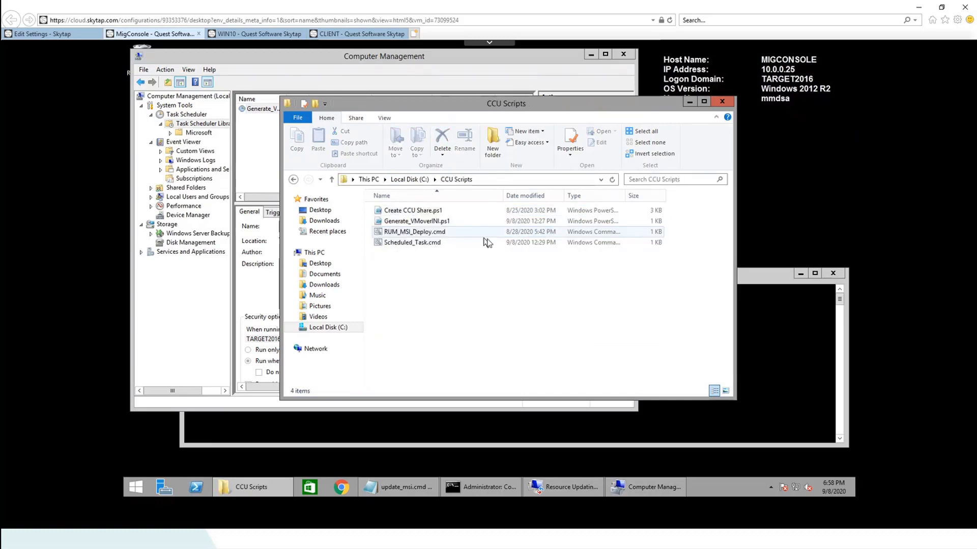
Review Scheduled_Task.cmd in Notepad, which runs Generate_VMoverINI.ps1 via PowerShell, then close it
{"action": "right_click", "coordinate": [397, 245]}
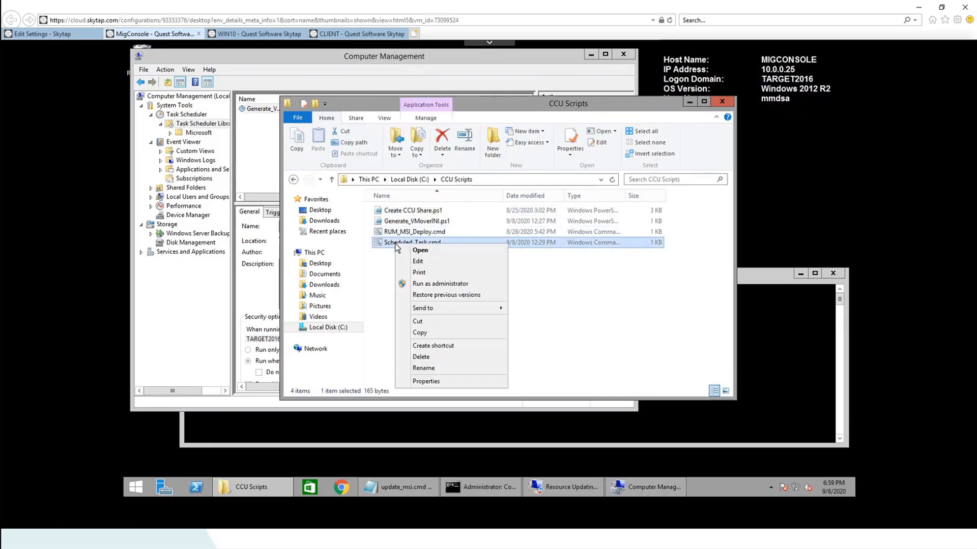
{"action": "left_click", "coordinate": [428, 262]}
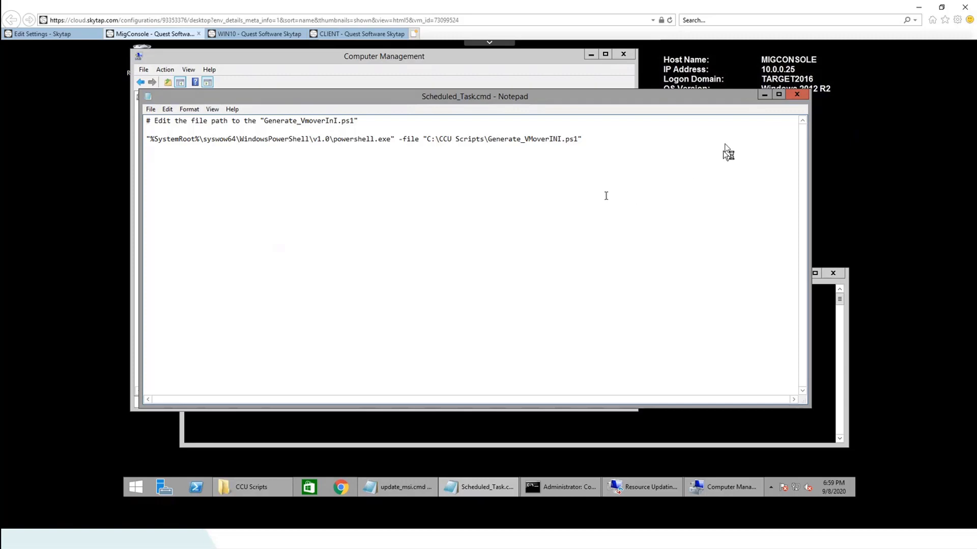
{"action": "left_click", "coordinate": [796, 95]}
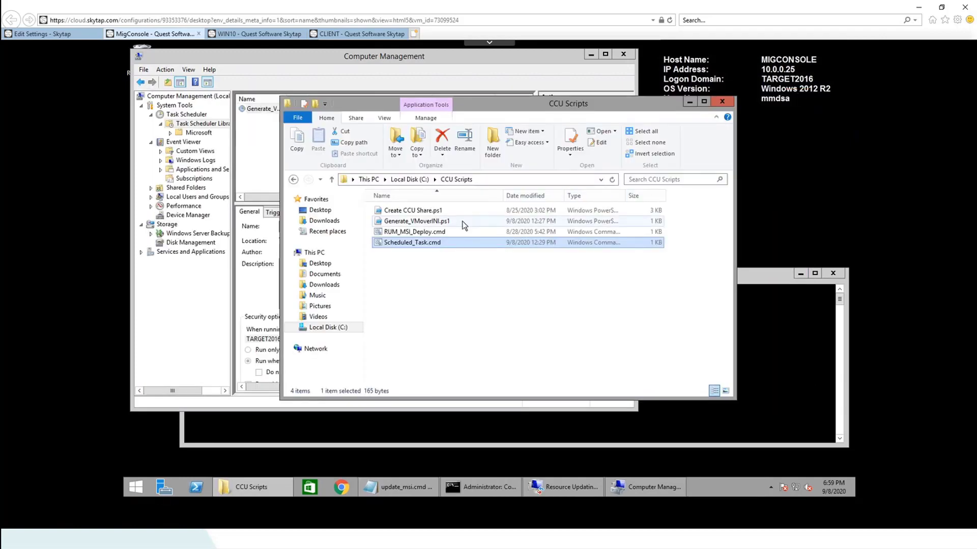
Open Generate_VMoverINI.ps1 in Notepad and review how it copies the newest INI to vmover.ini
{"action": "left_click", "coordinate": [414, 223]}
{"action": "right_click", "coordinate": [415, 224]}
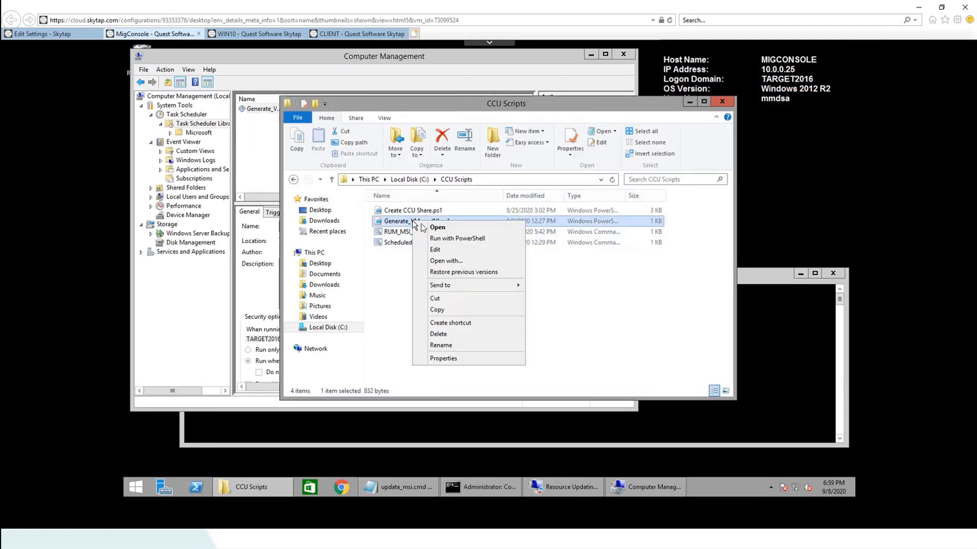
{"action": "left_click", "coordinate": [440, 261]}
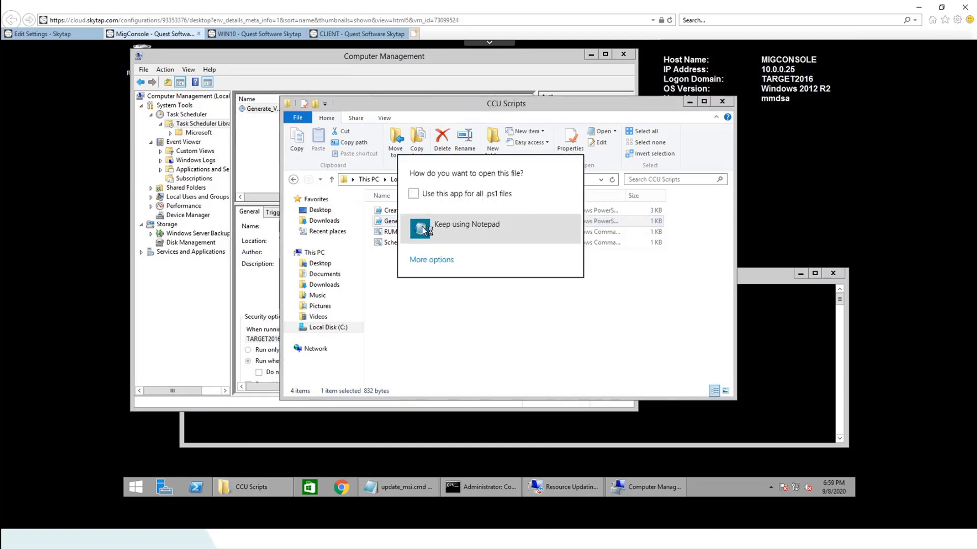
{"action": "left_click", "coordinate": [423, 230]}
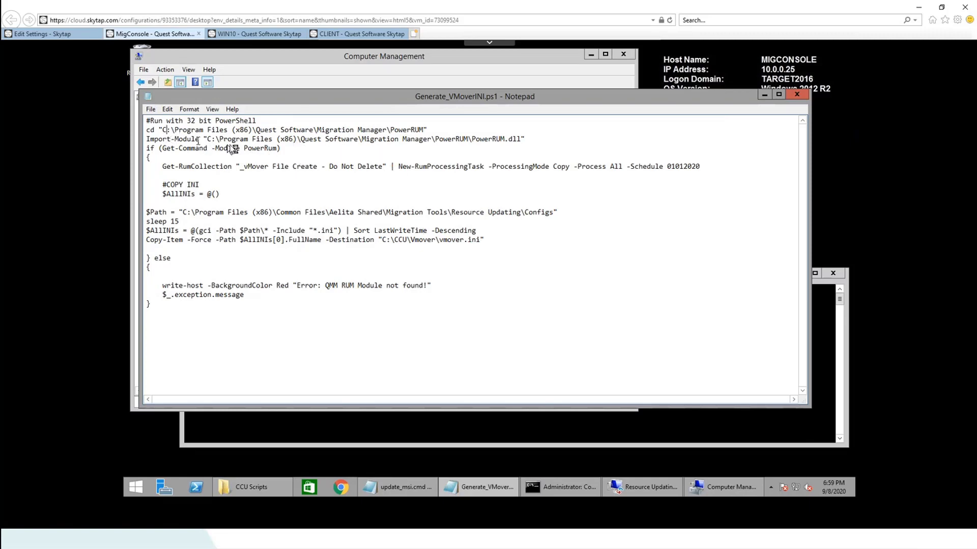
{"action": "left_click", "coordinate": [214, 138]}
Close the Notepad script unchanged and run the Generate_VMover.ini scheduled task
{"action": "left_click", "coordinate": [796, 96]}
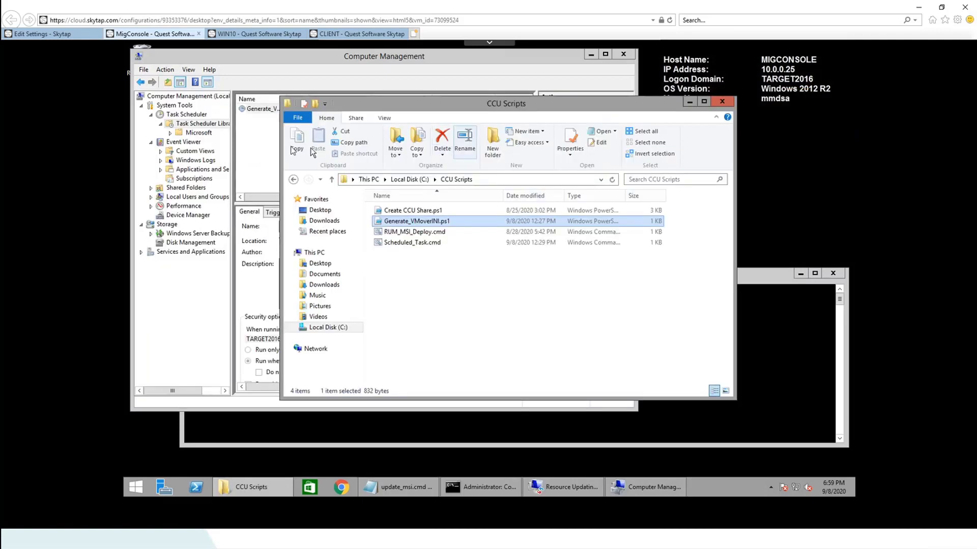
{"action": "left_click", "coordinate": [258, 110]}
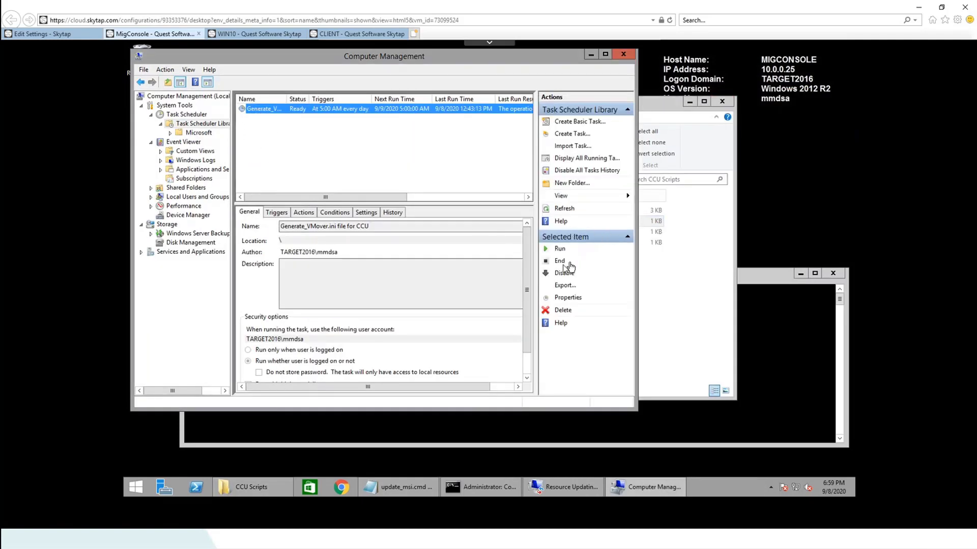
{"action": "left_click", "coordinate": [558, 250]}
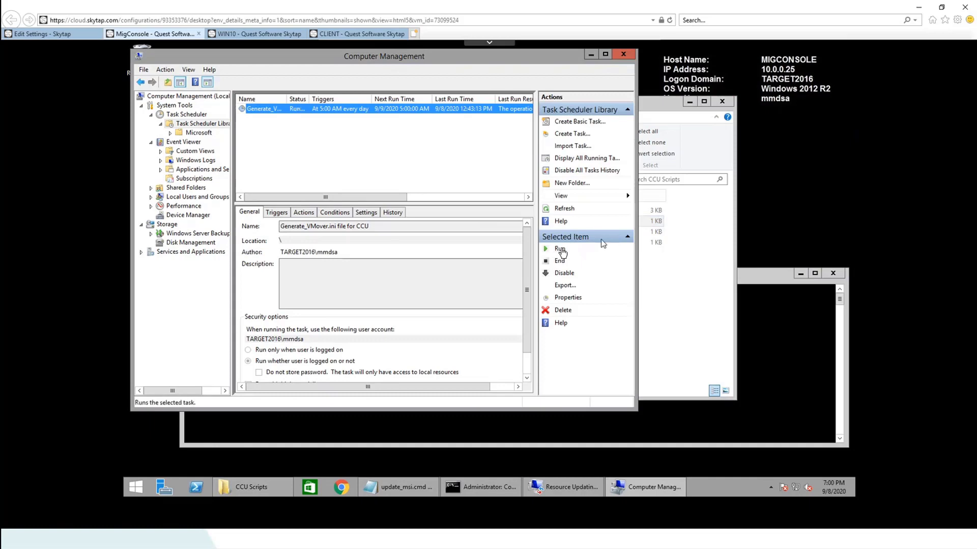
Browse Explorer to C:\CCU\Vmover and refresh the task status to confirm vmover.ini was generated
{"action": "left_click", "coordinate": [660, 106]}
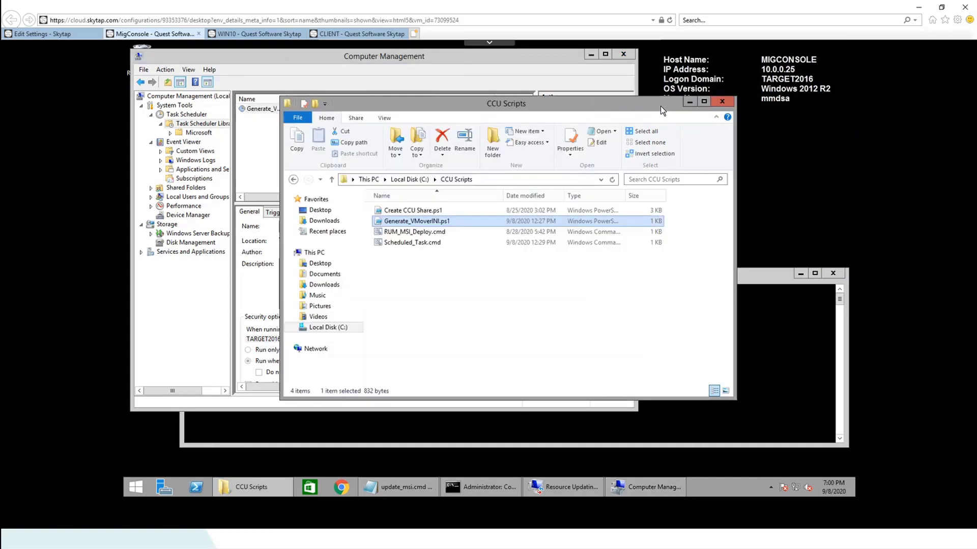
{"action": "left_click", "coordinate": [412, 180]}
{"action": "double_click", "coordinate": [402, 212]}
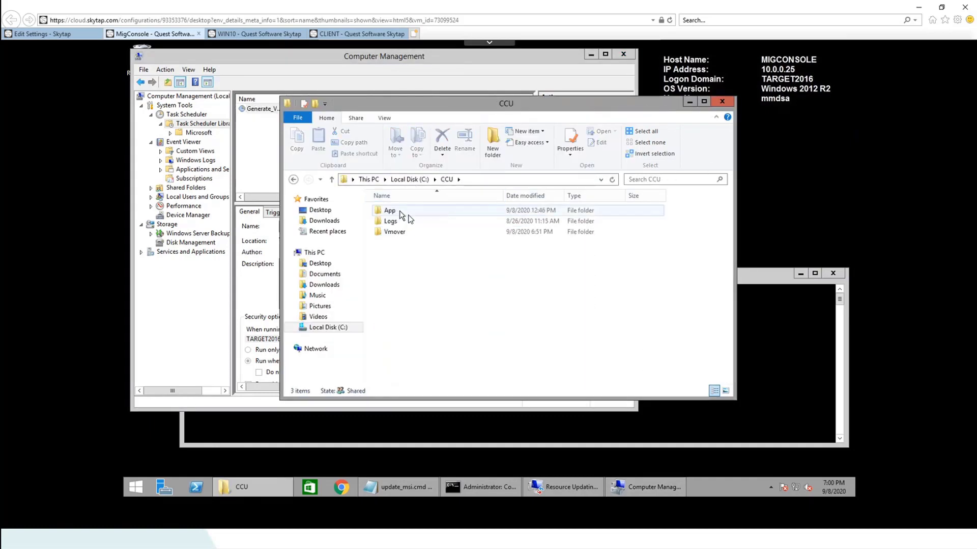
{"action": "double_click", "coordinate": [401, 234]}
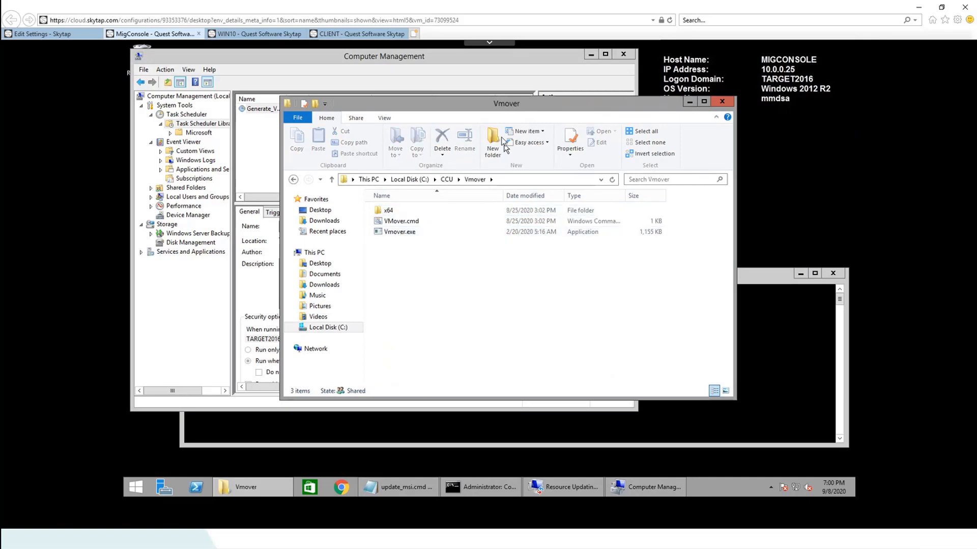
{"action": "left_click_drag", "start_coordinate": [455, 110], "coordinate": [744, 127]}
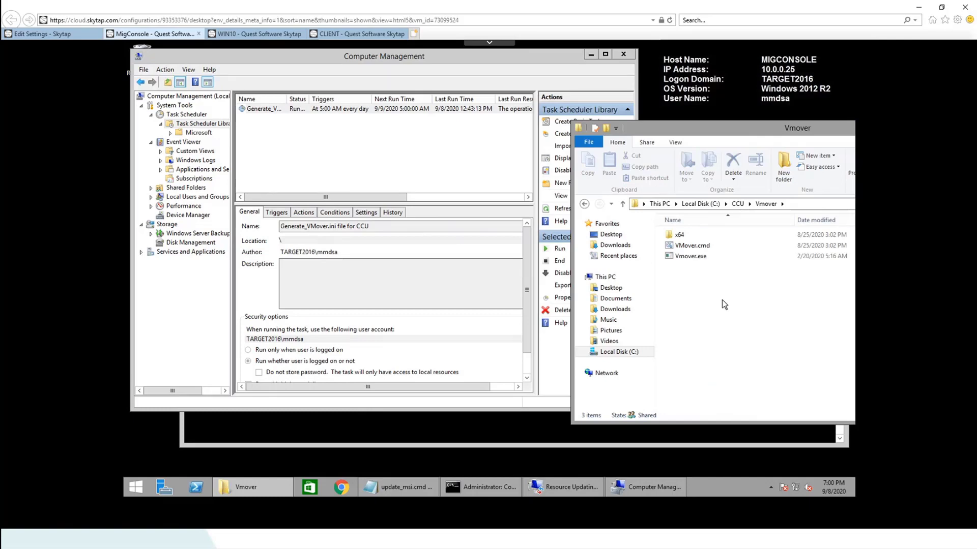
{"action": "left_click", "coordinate": [558, 211]}
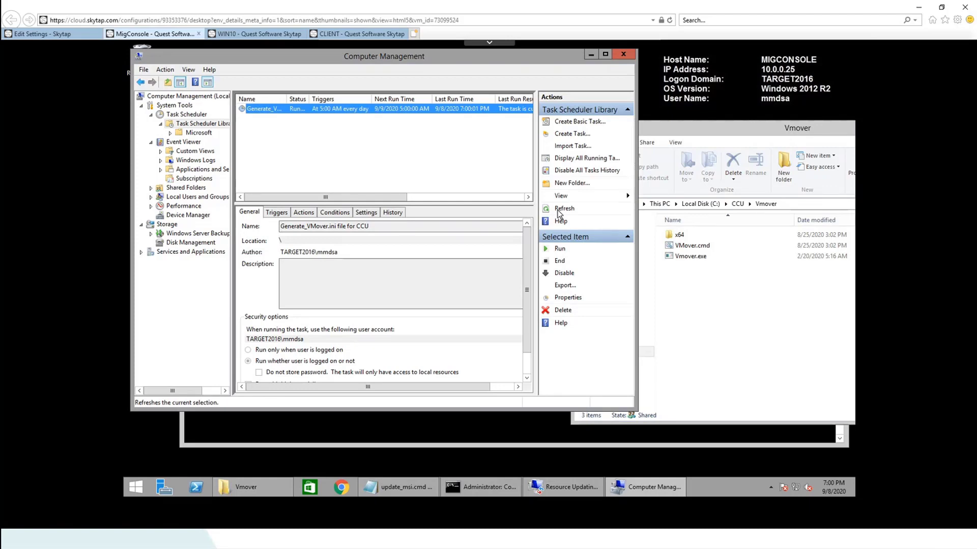
{"action": "left_click", "coordinate": [559, 211]}
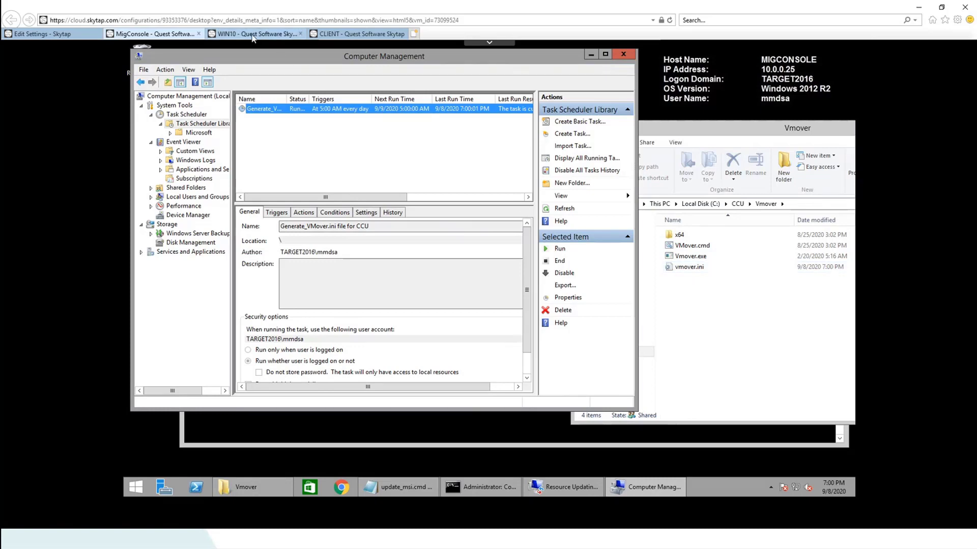
Check the CLIENT, WIN10 and MigConsole machines in Skytap, ending on the CLIENT desktop
{"action": "left_click", "coordinate": [333, 35]}
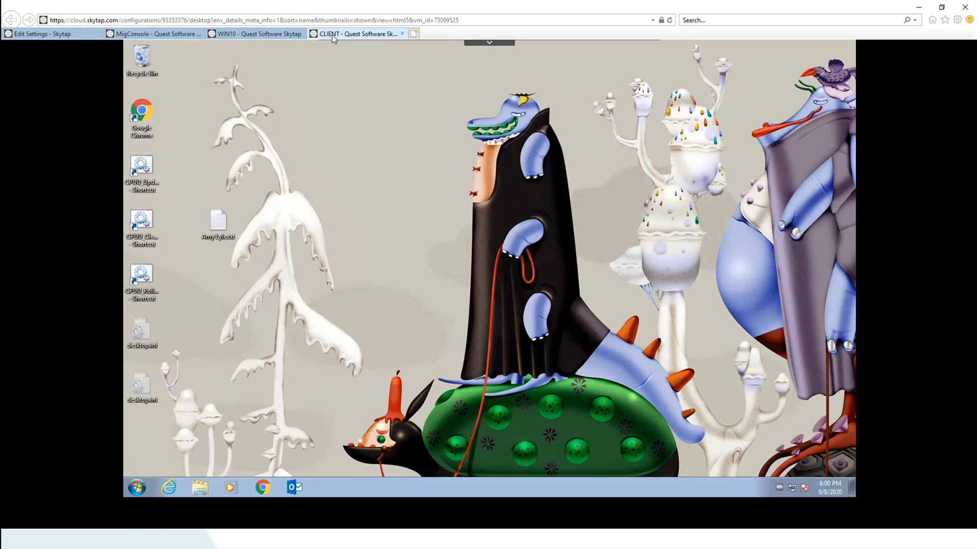
{"action": "left_click", "coordinate": [263, 37]}
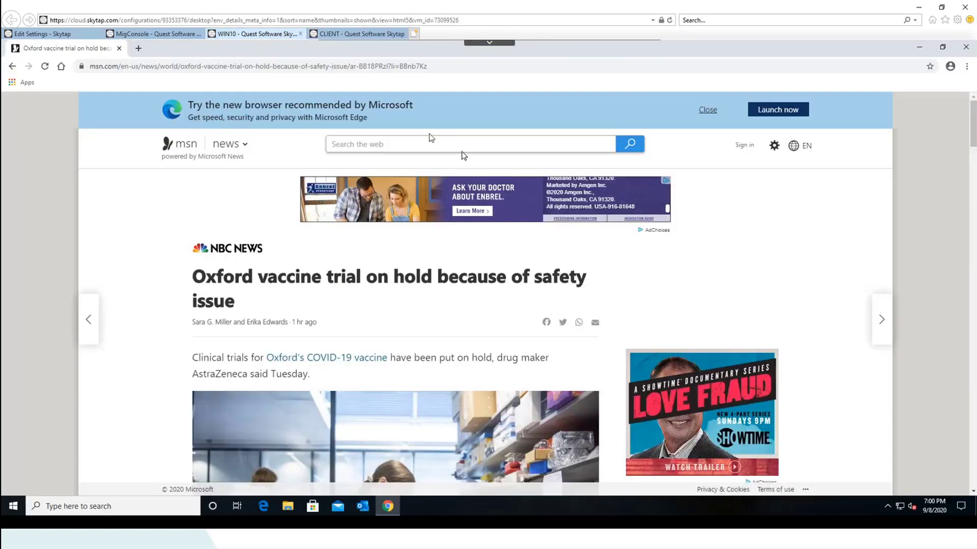
{"action": "left_click", "coordinate": [166, 37]}
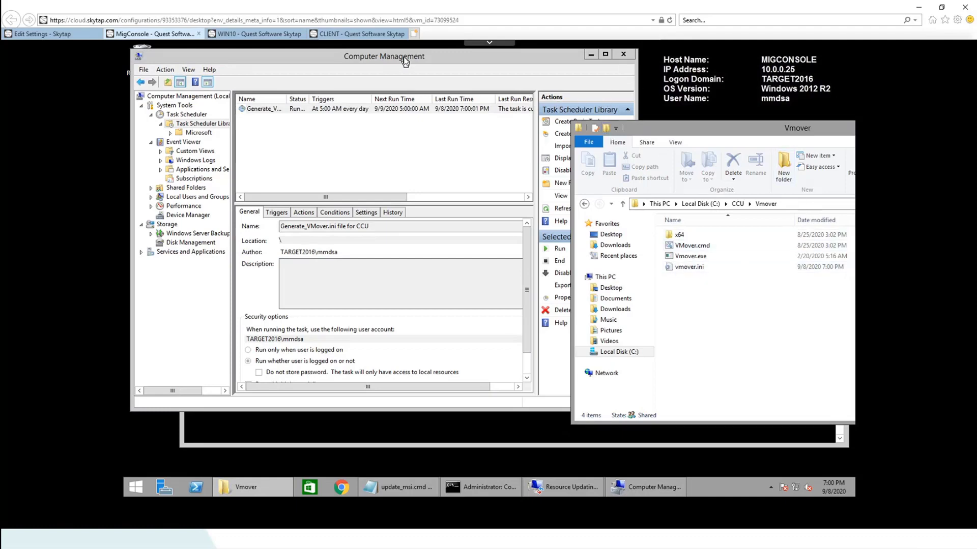
{"action": "left_click", "coordinate": [344, 35]}
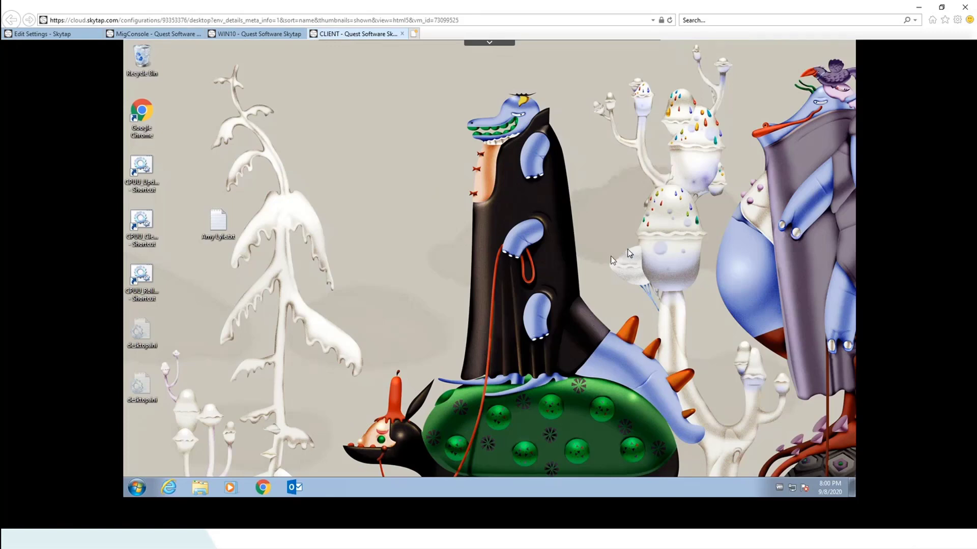
Launch Command Prompt by searching 'cmd' from the Start menu
{"action": "right_click", "coordinate": [135, 489]}
{"action": "left_click", "coordinate": [135, 488]}
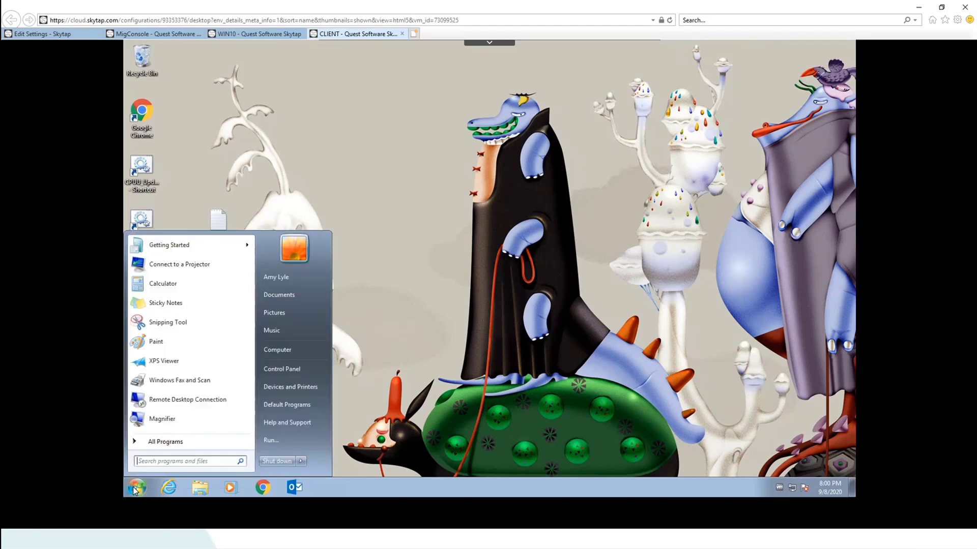
{"action": "left_click", "coordinate": [152, 462]}
{"action": "type", "text": "cmd"}
{"action": "key", "text": "Return"}
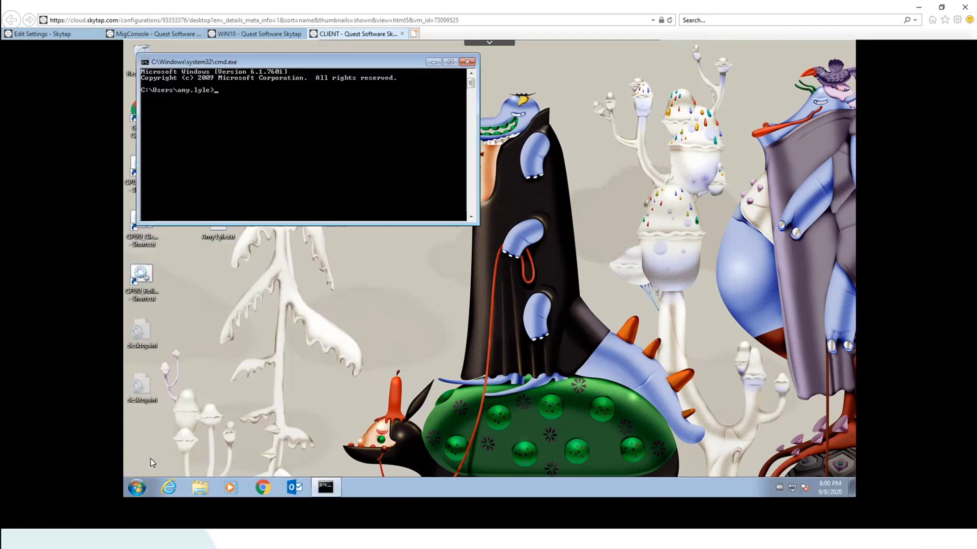
Run whoami to confirm the source2010 account, then launch services.msc
{"action": "type", "text": "whoami"}
{"action": "key", "text": "Return"}
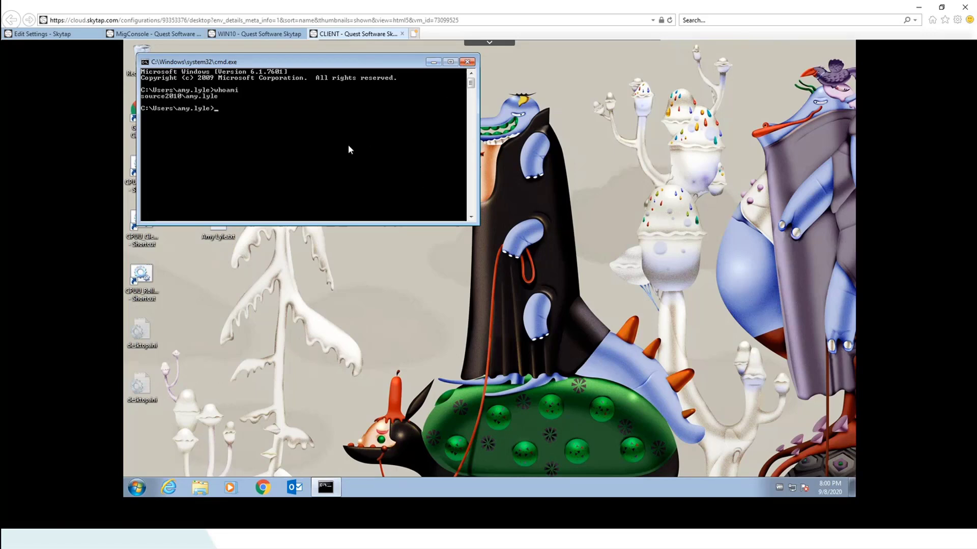
{"action": "type", "text": "services.msc"}
{"action": "key", "text": "Return"}
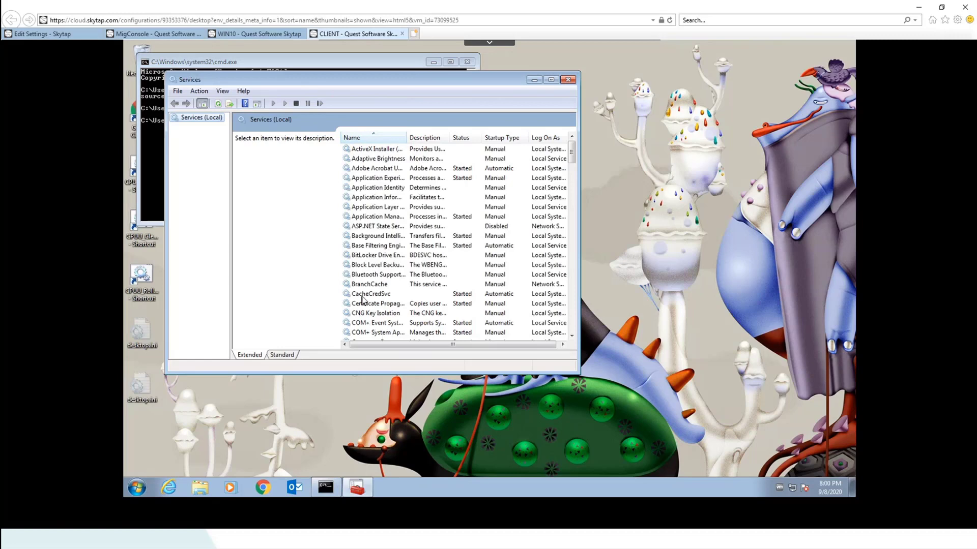
Confirm the CacheCredSvc service is started, then close Services and Command Prompt
{"action": "left_click", "coordinate": [366, 294]}
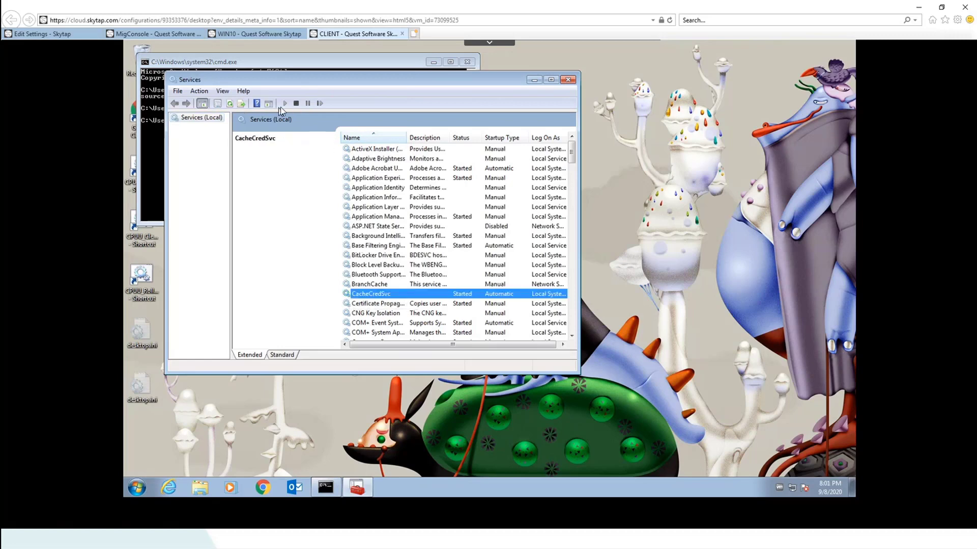
{"action": "left_click_drag", "start_coordinate": [396, 83], "coordinate": [414, 135]}
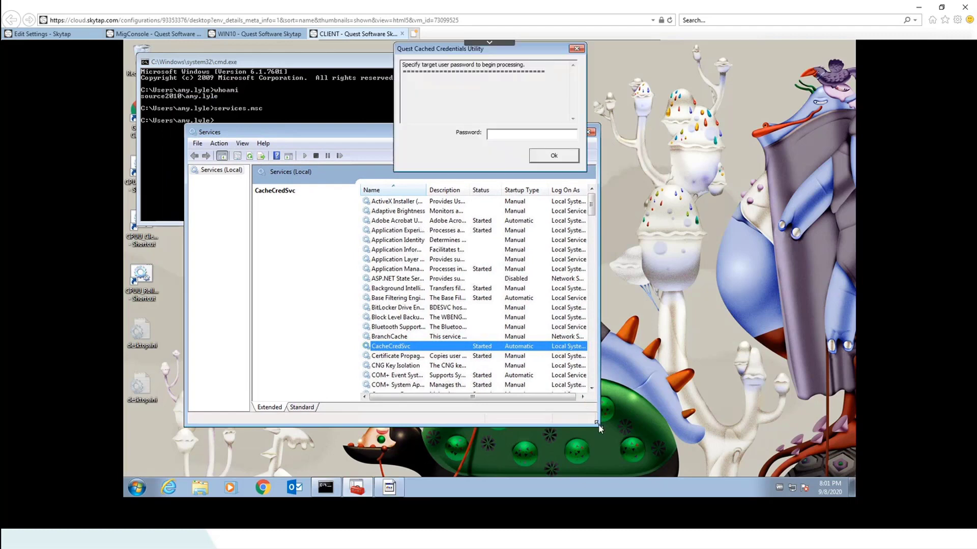
{"action": "left_click_drag", "start_coordinate": [598, 426], "coordinate": [735, 423]}
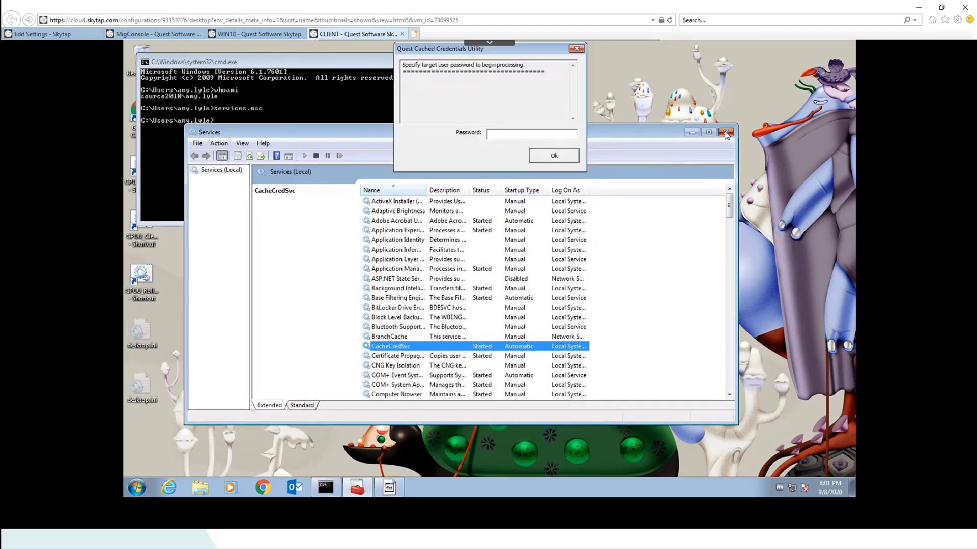
{"action": "left_click", "coordinate": [725, 132]}
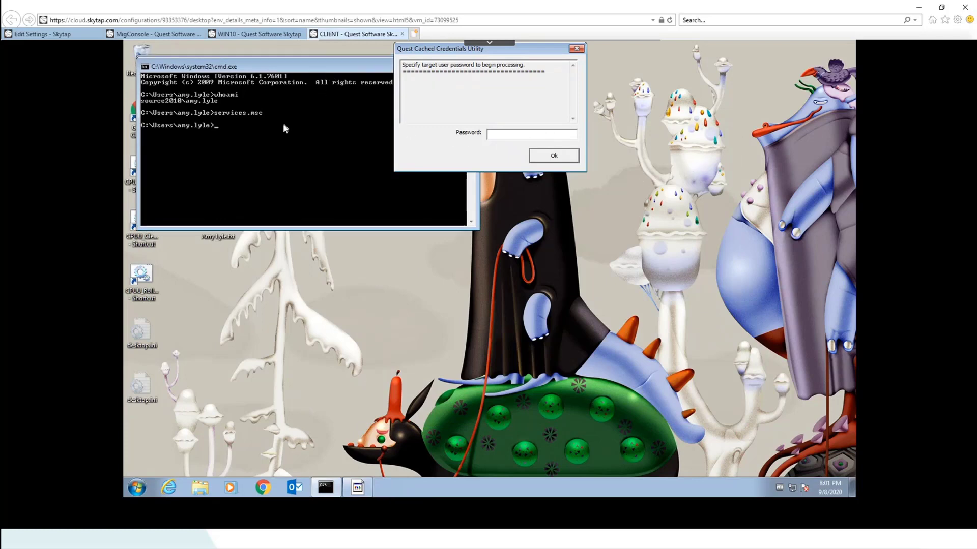
{"action": "left_click_drag", "start_coordinate": [327, 65], "coordinate": [281, 131]}
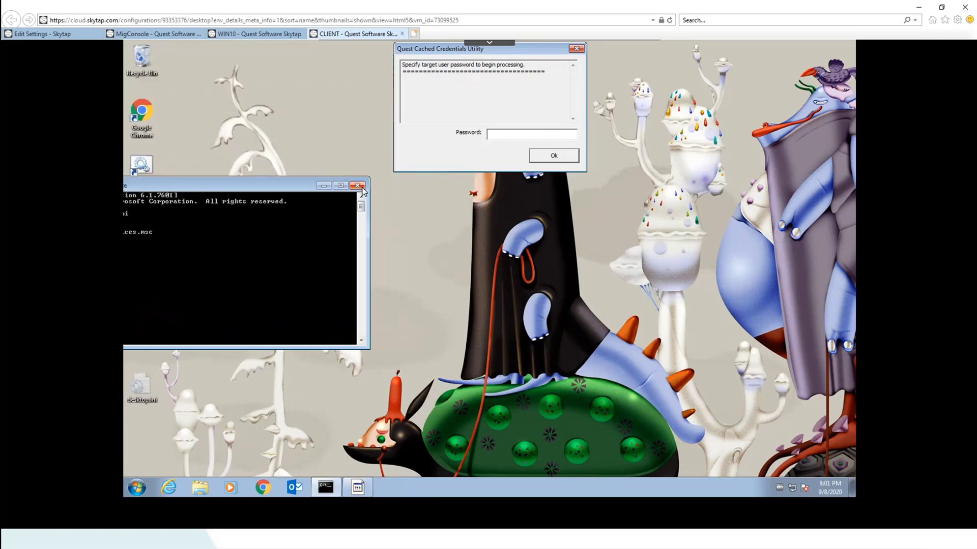
{"action": "left_click", "coordinate": [356, 189]}
Enter the target user's password in the Cached Credentials Utility and submit it
{"action": "left_click", "coordinate": [511, 135]}
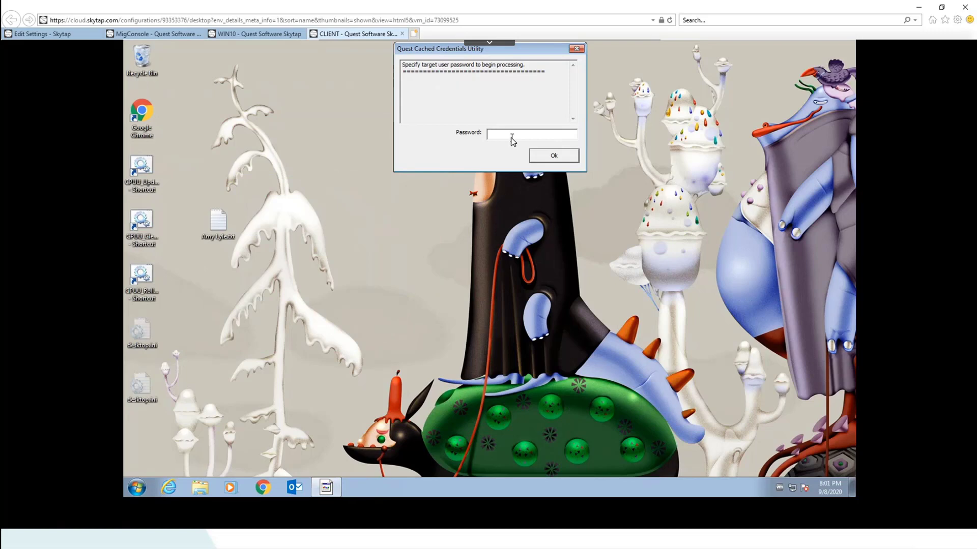
{"action": "type", "text": "********"}
{"action": "key", "text": "Return"}
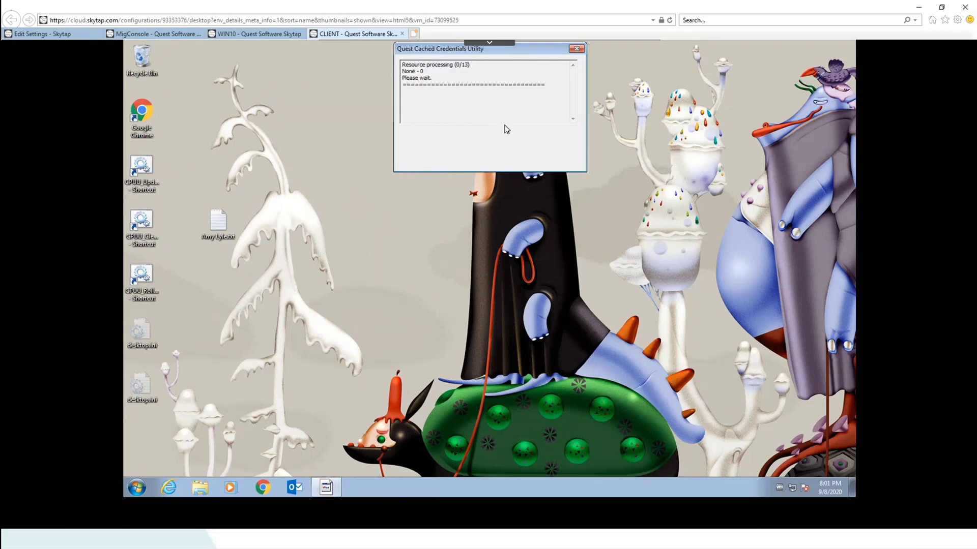
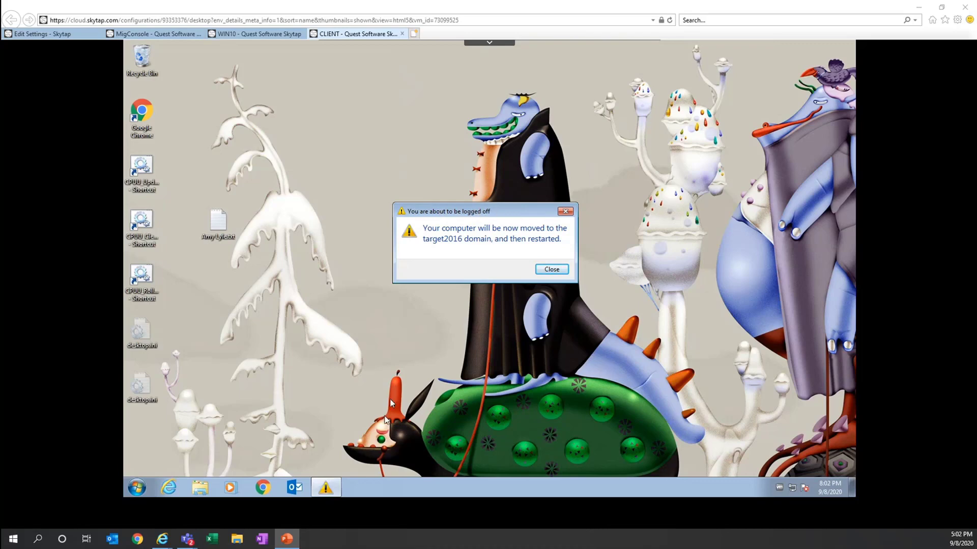
Launch Chrome on the CLIENT VM and go to msn.com
{"action": "left_click", "coordinate": [264, 488]}
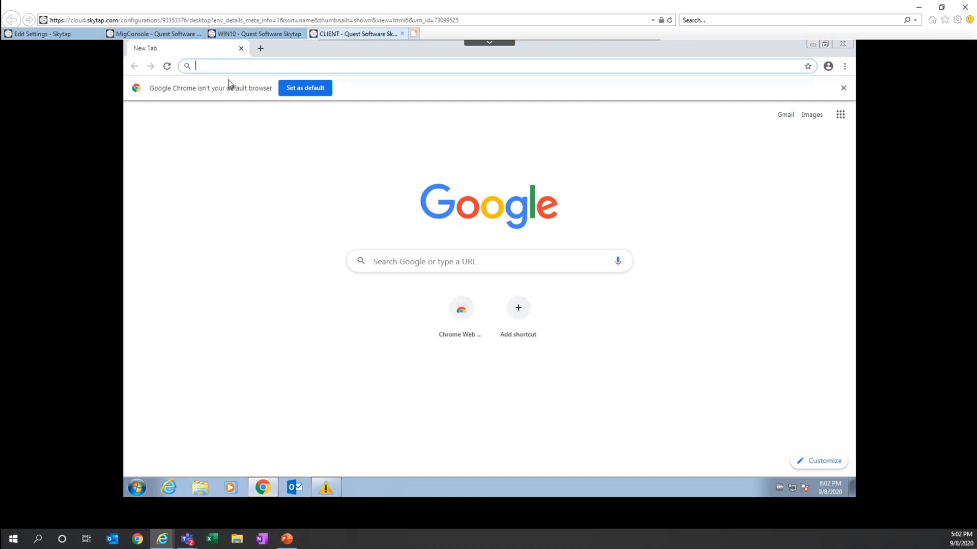
{"action": "type", "text": "msn"}
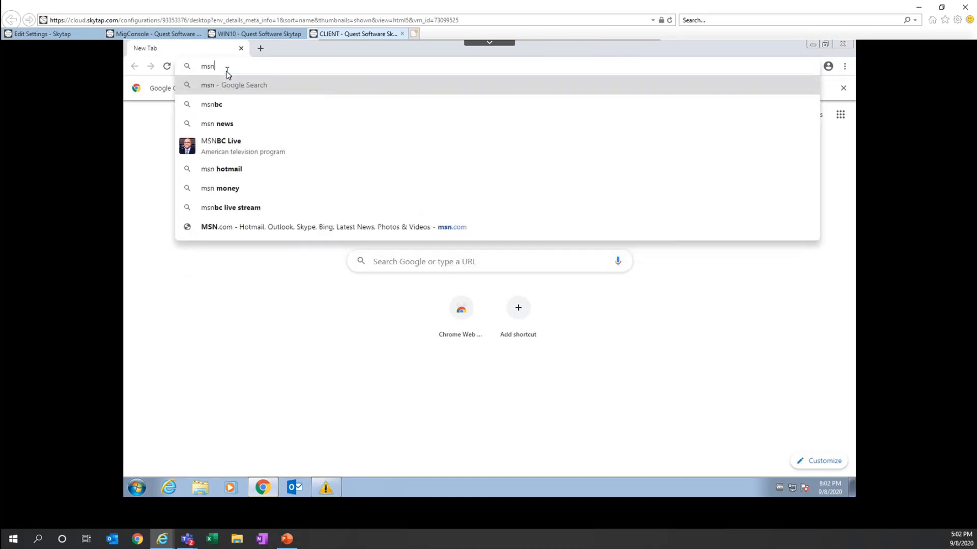
{"action": "type", "text": ".com"}
{"action": "key", "text": "Return"}
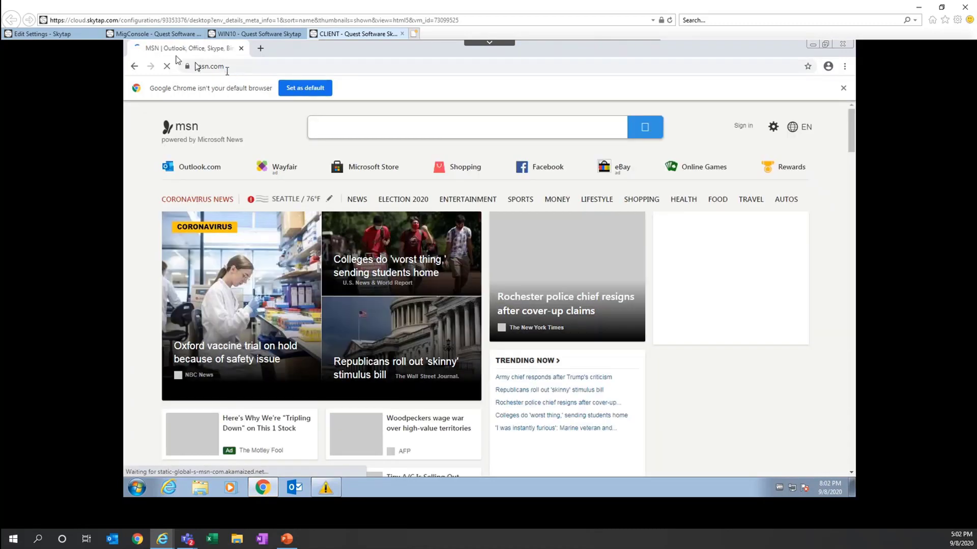
Disconnect the CLIENT VM's network adapter from Network 1 in Edit Settings, then return to its console
{"action": "left_click", "coordinate": [42, 33]}
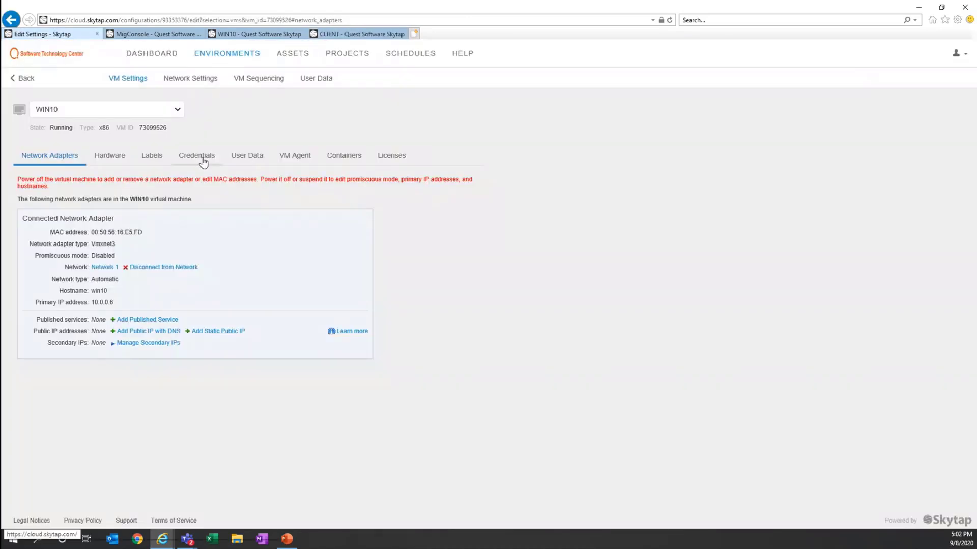
{"action": "left_click", "coordinate": [175, 111]}
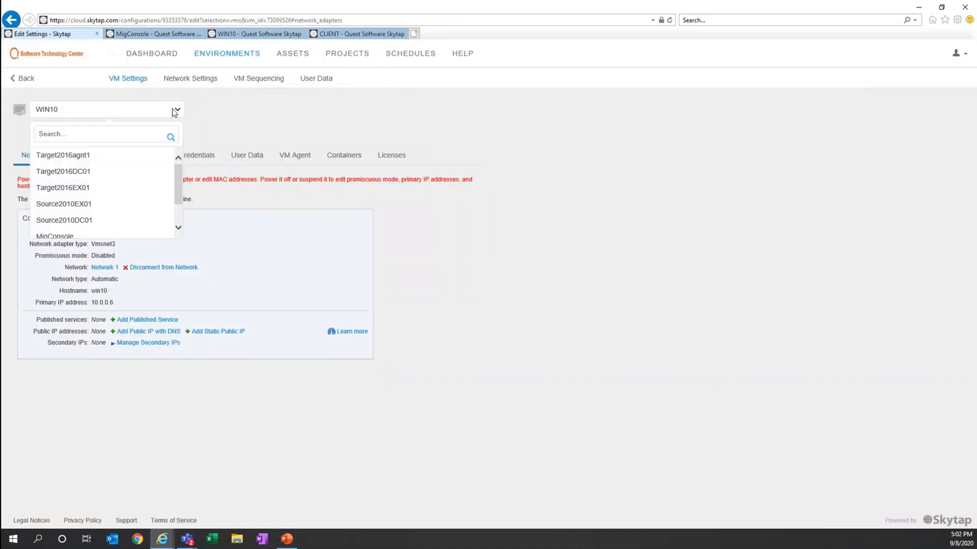
{"action": "scroll", "coordinate": [101, 203], "scroll_direction": "down", "scroll_amount": 2}
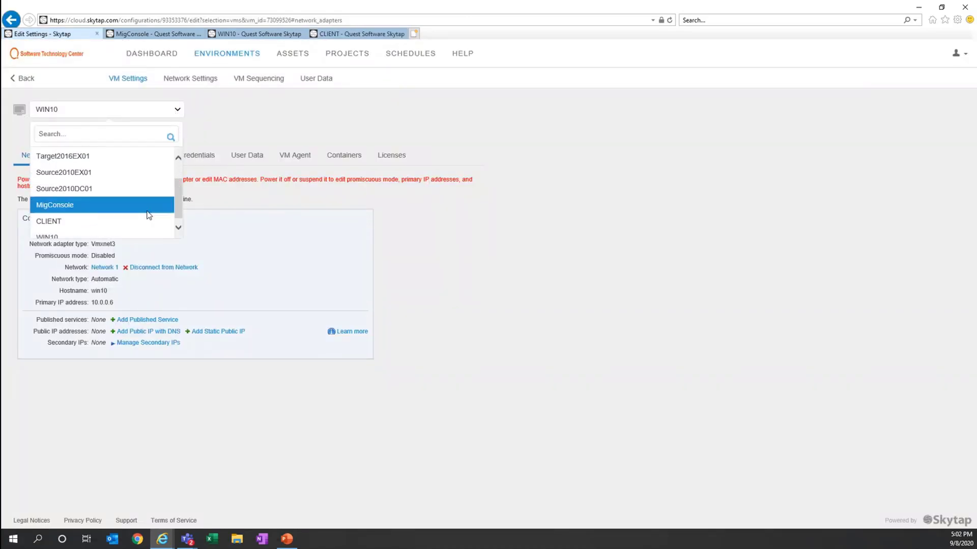
{"action": "left_click", "coordinate": [92, 223]}
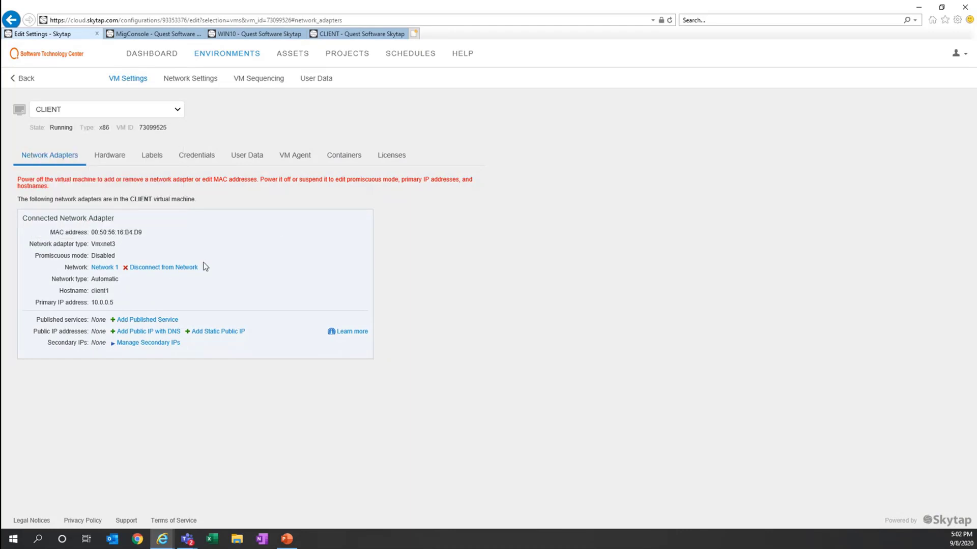
{"action": "left_click", "coordinate": [171, 265]}
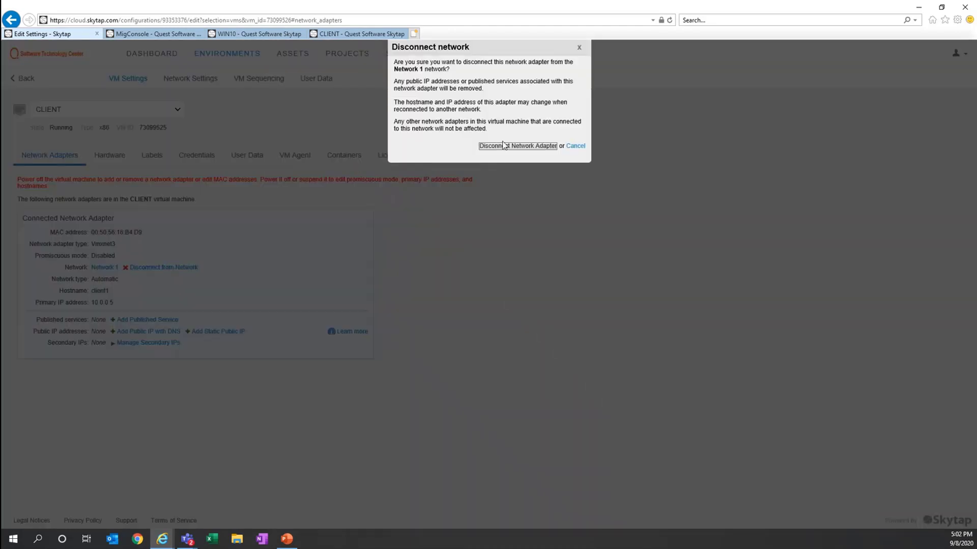
{"action": "left_click", "coordinate": [507, 147]}
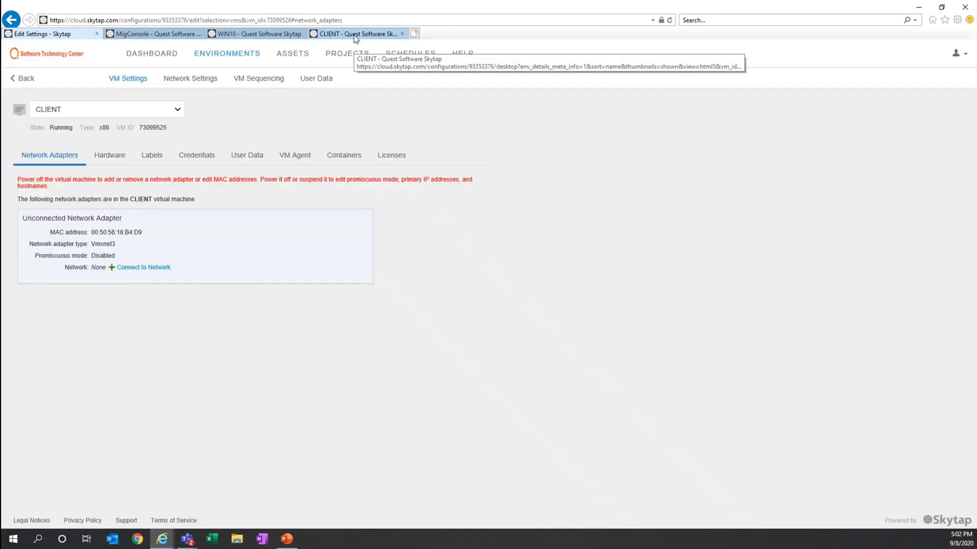
{"action": "left_click", "coordinate": [355, 35]}
{"action": "left_click", "coordinate": [286, 284]}
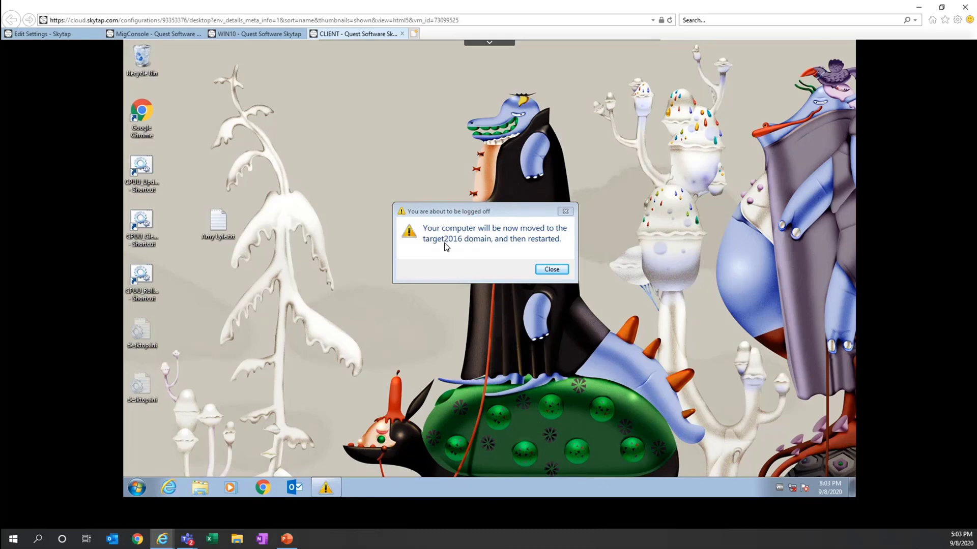
Close the logoff notice so CLIENT restarts, and reconnect its adapter to Network 1
{"action": "left_click", "coordinate": [552, 276]}
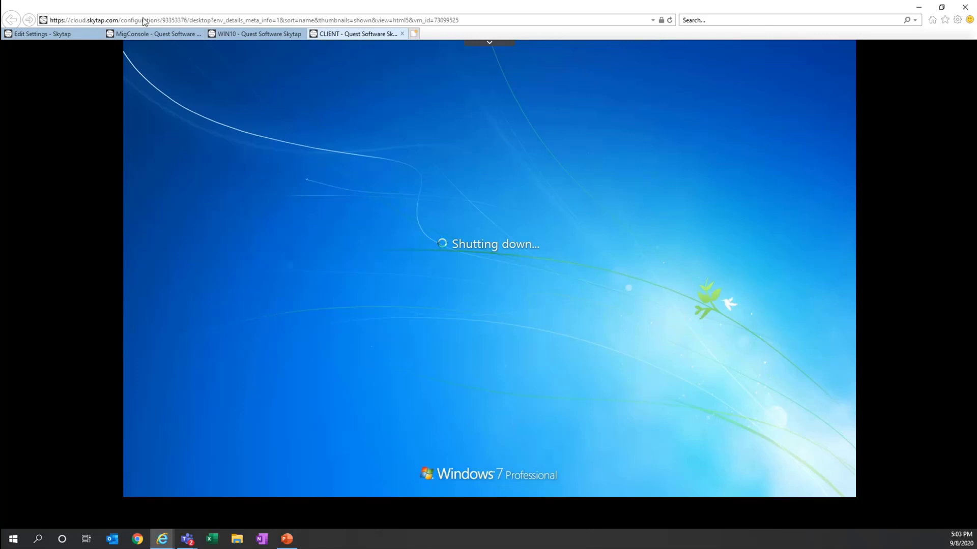
{"action": "left_click", "coordinate": [50, 36]}
{"action": "left_click", "coordinate": [153, 268]}
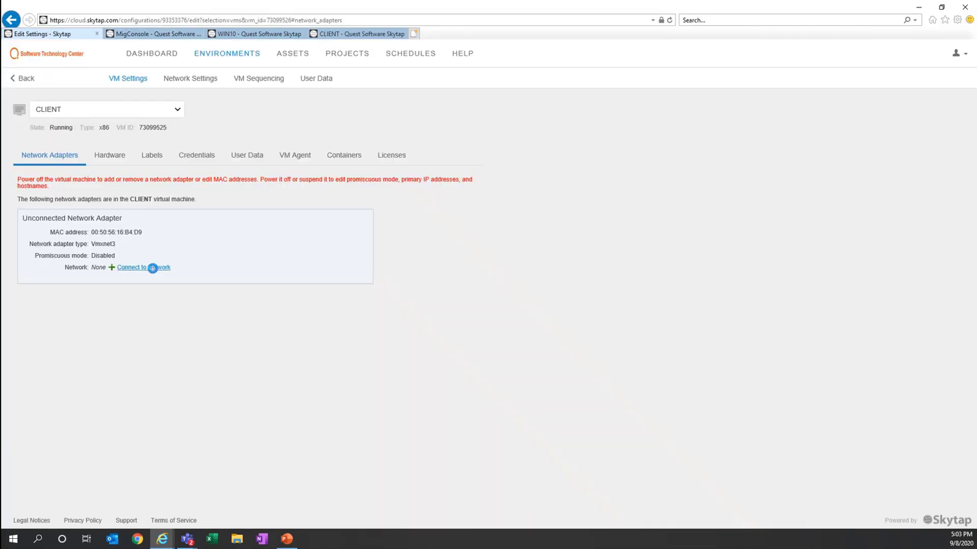
{"action": "left_click", "coordinate": [601, 96]}
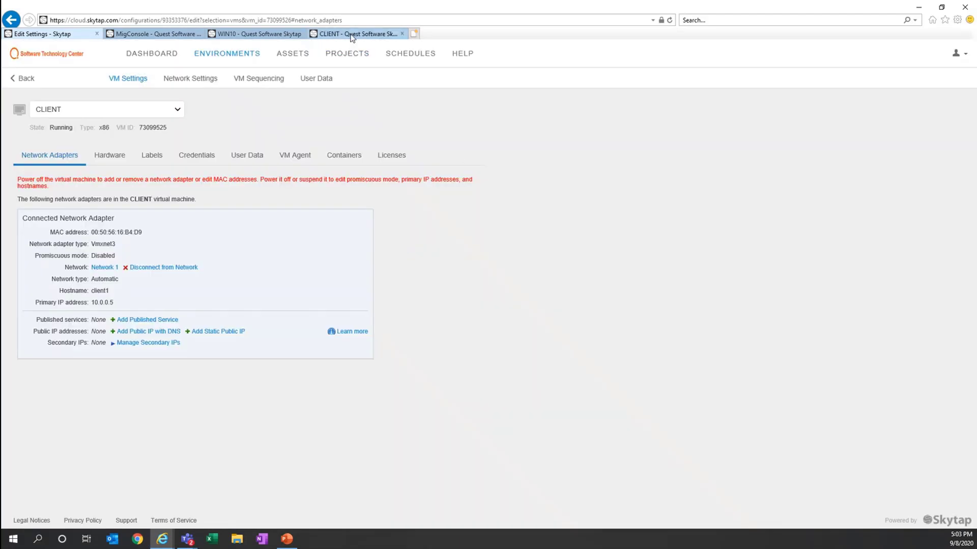
{"action": "left_click", "coordinate": [356, 33]}
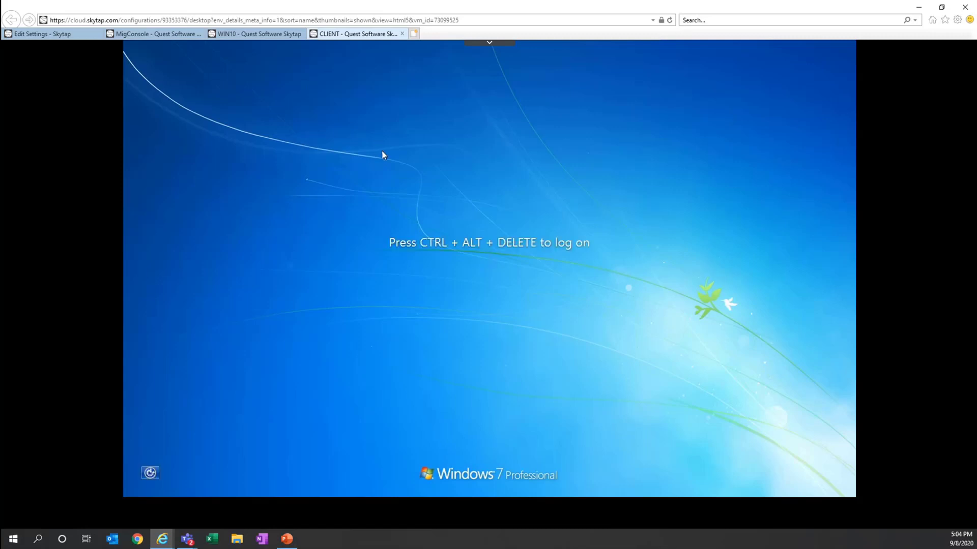
Send Ctrl-Alt-Del to the restarting CLIENT VM and wait for the Windows 7 logon screen
{"action": "left_click", "coordinate": [490, 43]}
{"action": "left_click", "coordinate": [417, 49]}
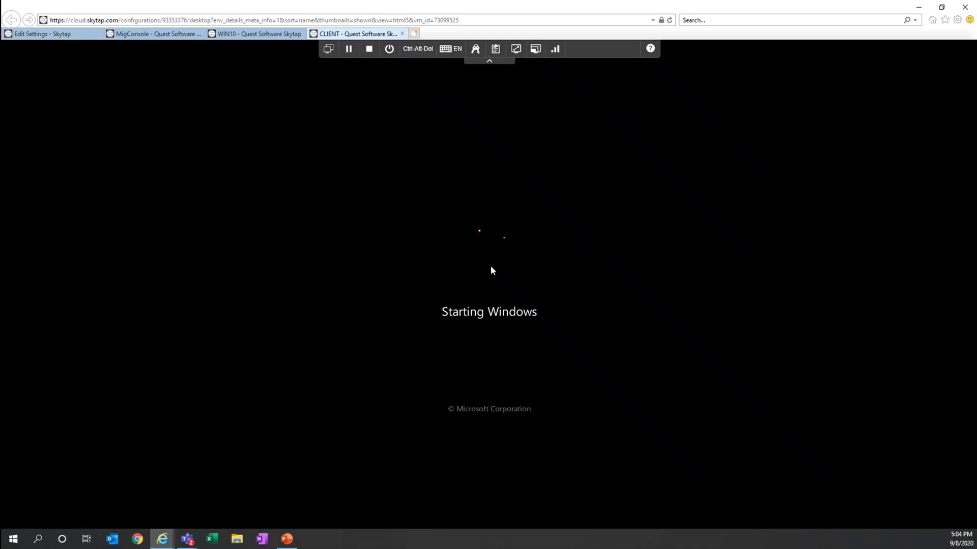
{"action": "left_click", "coordinate": [494, 50]}
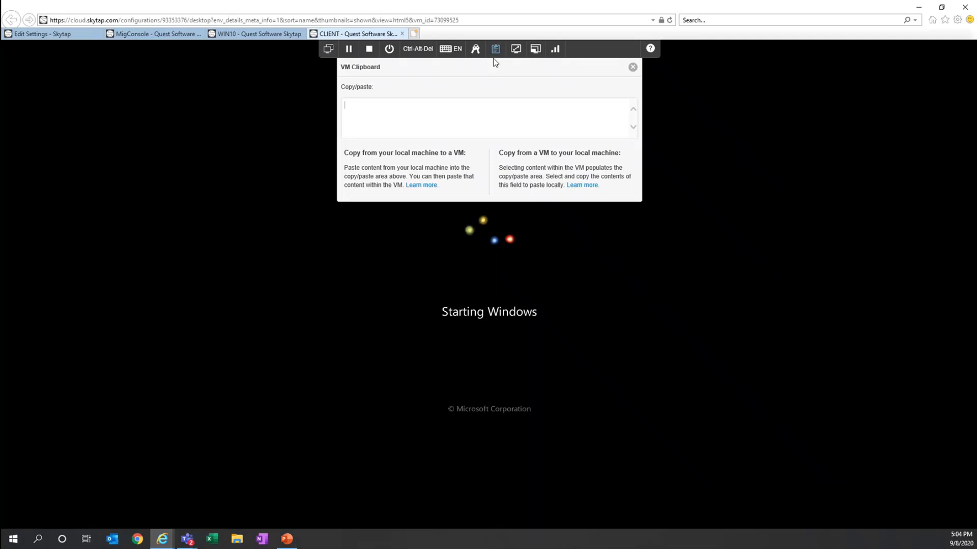
{"action": "left_click", "coordinate": [756, 90]}
{"action": "left_click", "coordinate": [489, 65]}
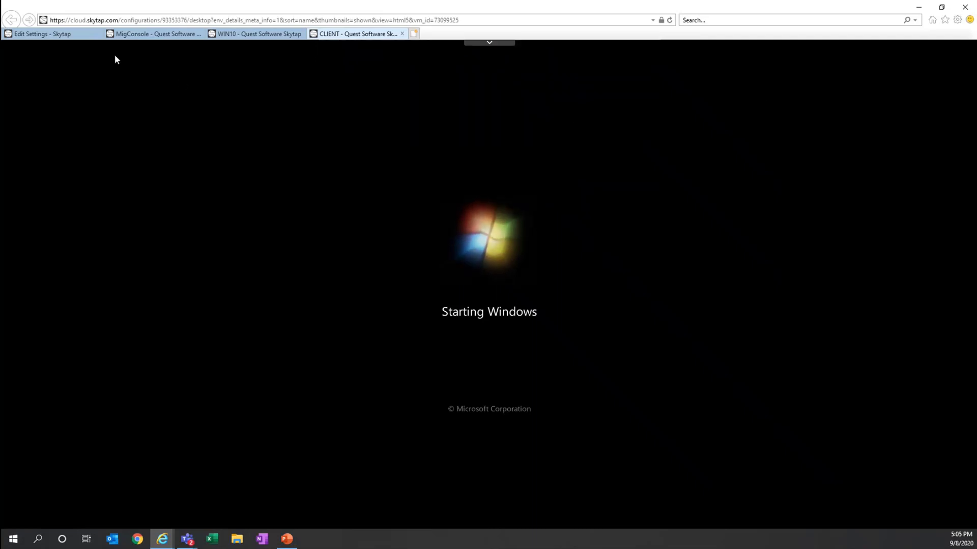
{"action": "left_click", "coordinate": [71, 38]}
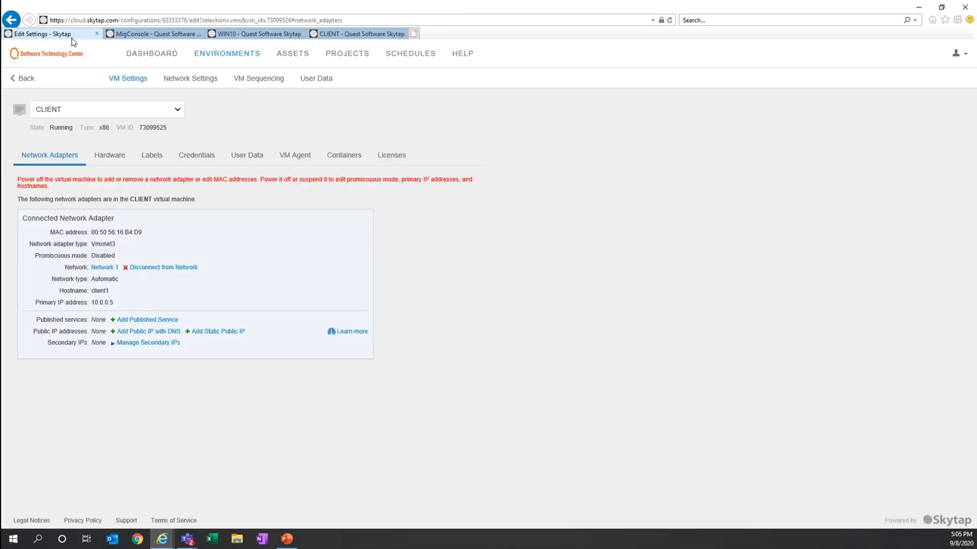
{"action": "left_click", "coordinate": [337, 35]}
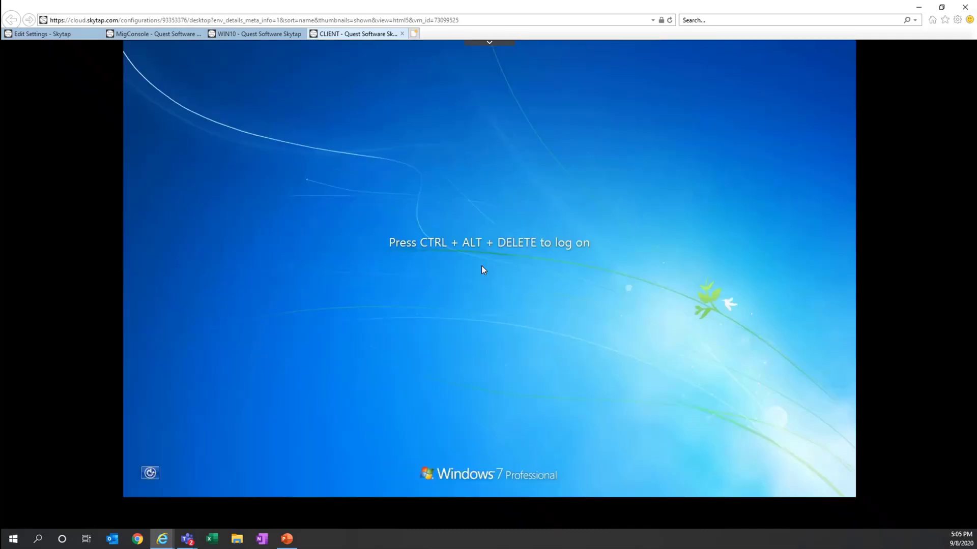
Log on to CLIENT as the TARGET2016 domain user by entering the account password
{"action": "left_click", "coordinate": [489, 44]}
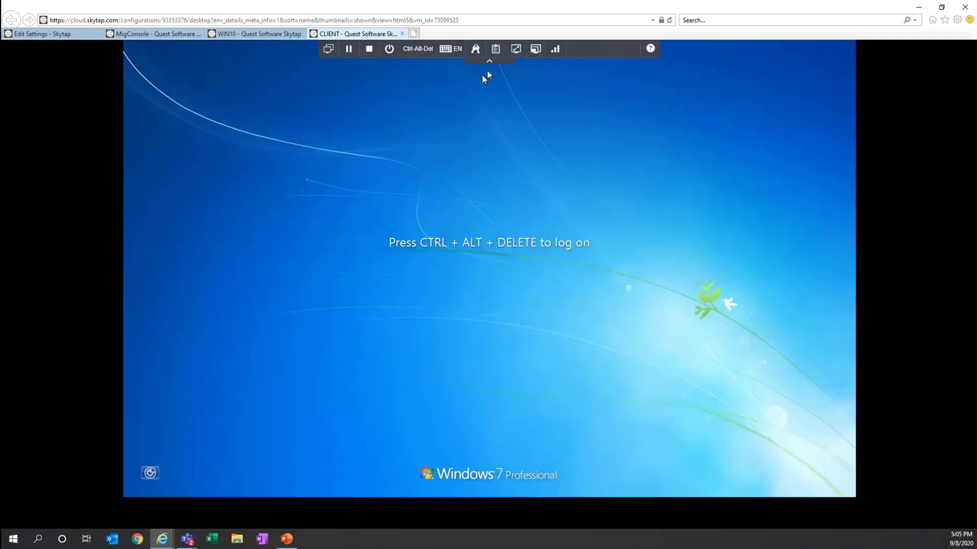
{"action": "left_click", "coordinate": [417, 50]}
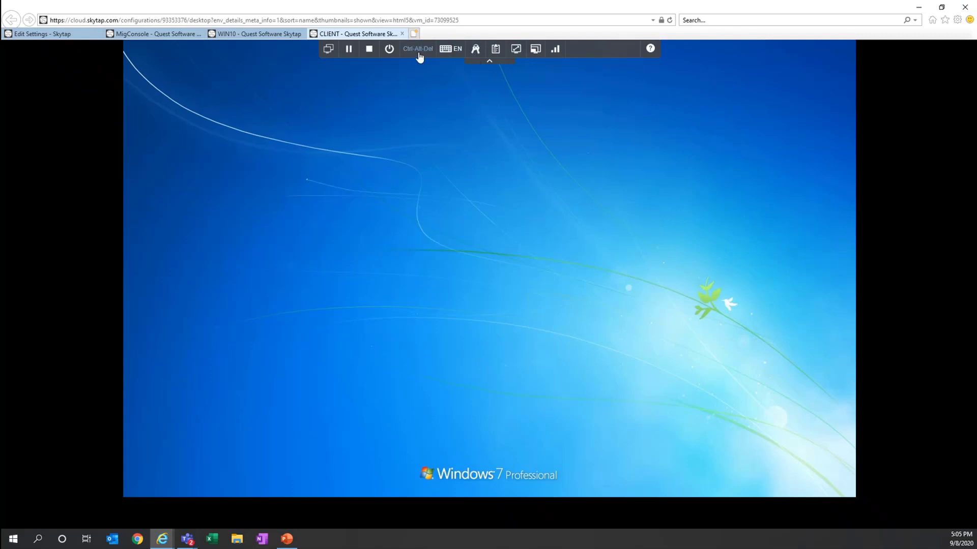
{"action": "left_click", "coordinate": [489, 62]}
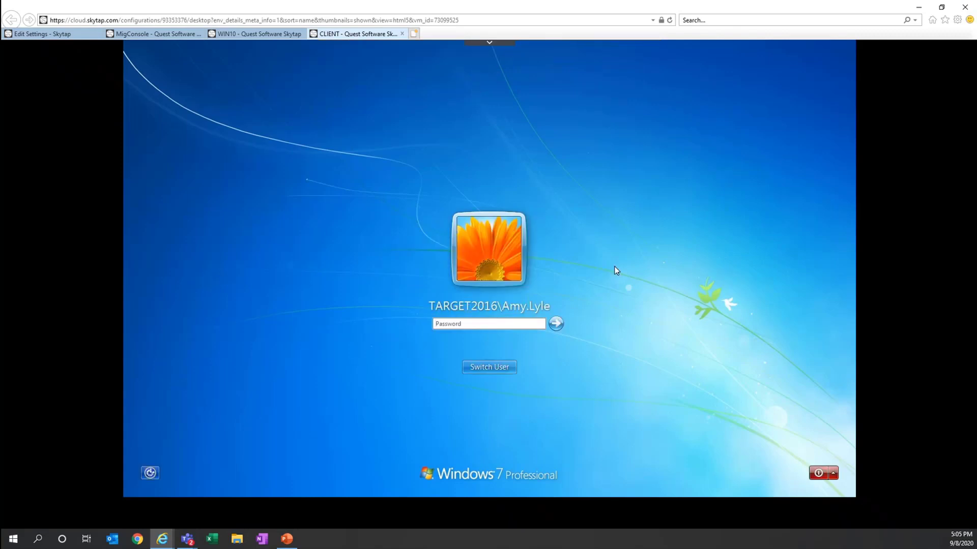
{"action": "left_click", "coordinate": [466, 324]}
{"action": "left_click", "coordinate": [670, 20]}
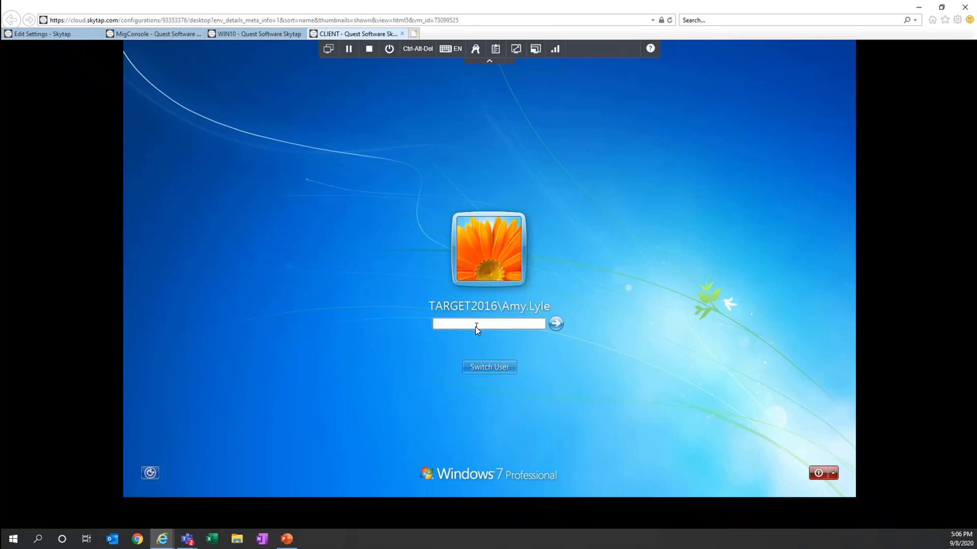
{"action": "type", "text": "•••••••"}
{"action": "key", "text": "Return"}
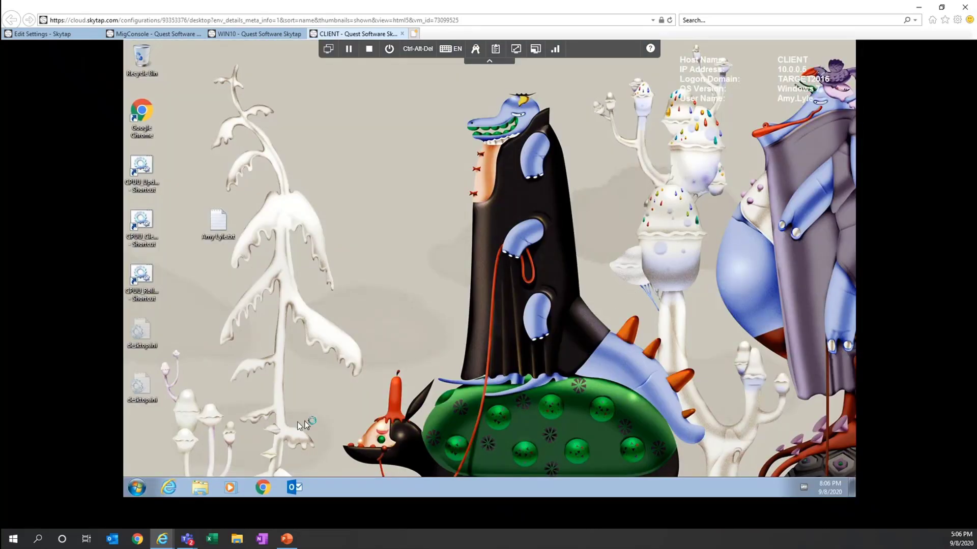
Launch Chrome on the CLIENT VM and load msn.com
{"action": "left_click", "coordinate": [263, 488]}
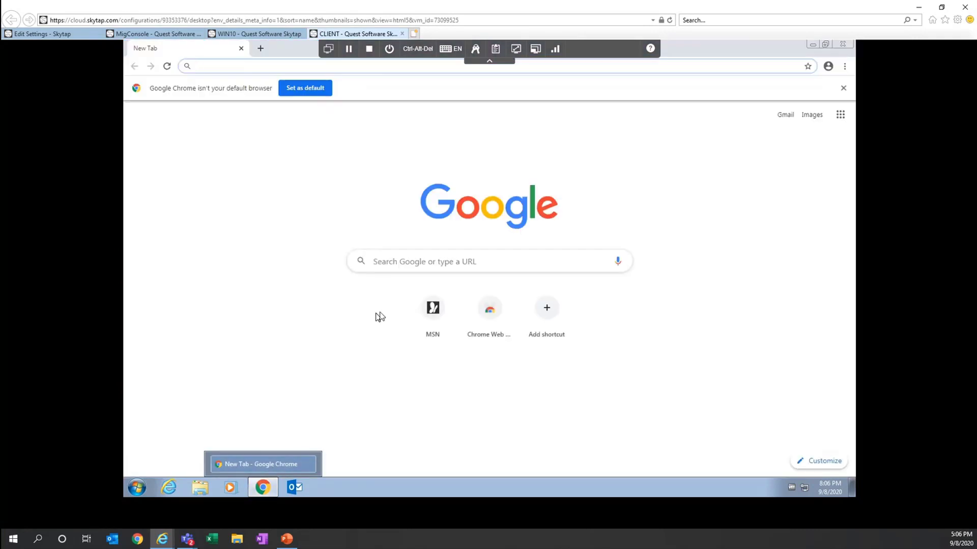
{"action": "type", "text": "msn.com"}
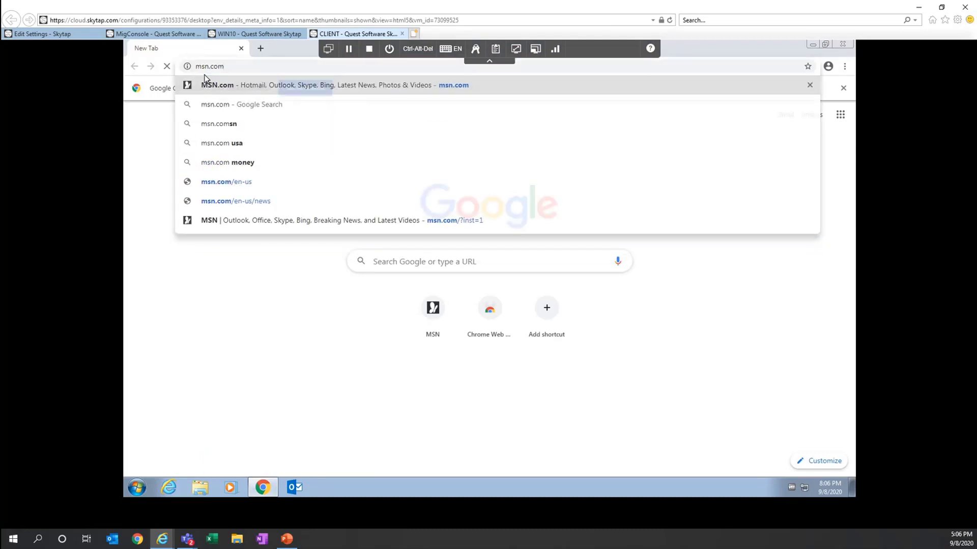
{"action": "key", "text": "Return"}
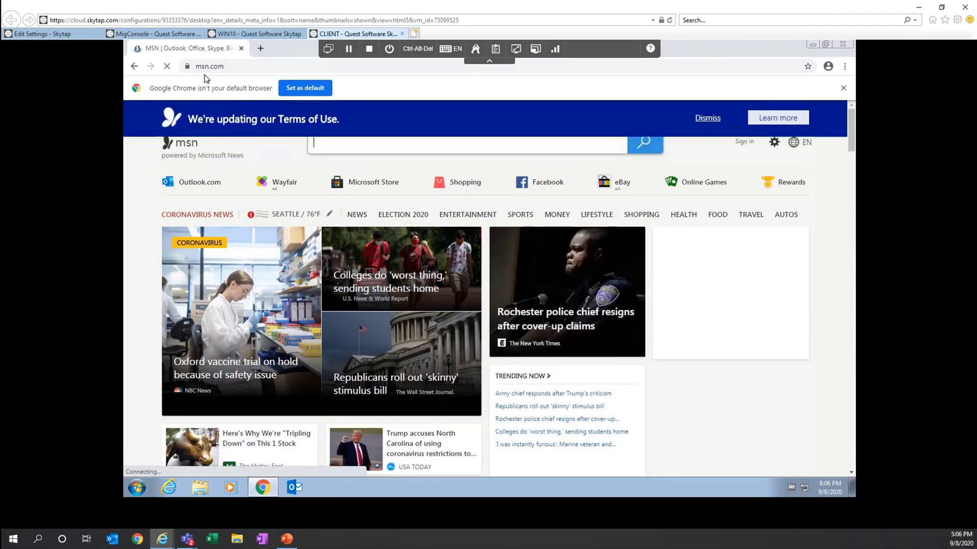
Check the VM's network settings, then return and focus the MSN search box
{"action": "left_click", "coordinate": [60, 34]}
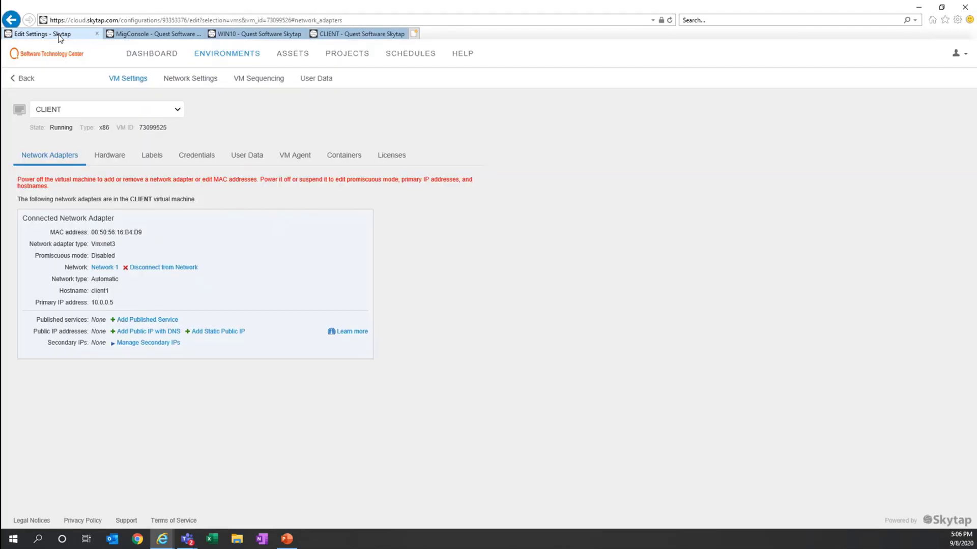
{"action": "left_click", "coordinate": [340, 36]}
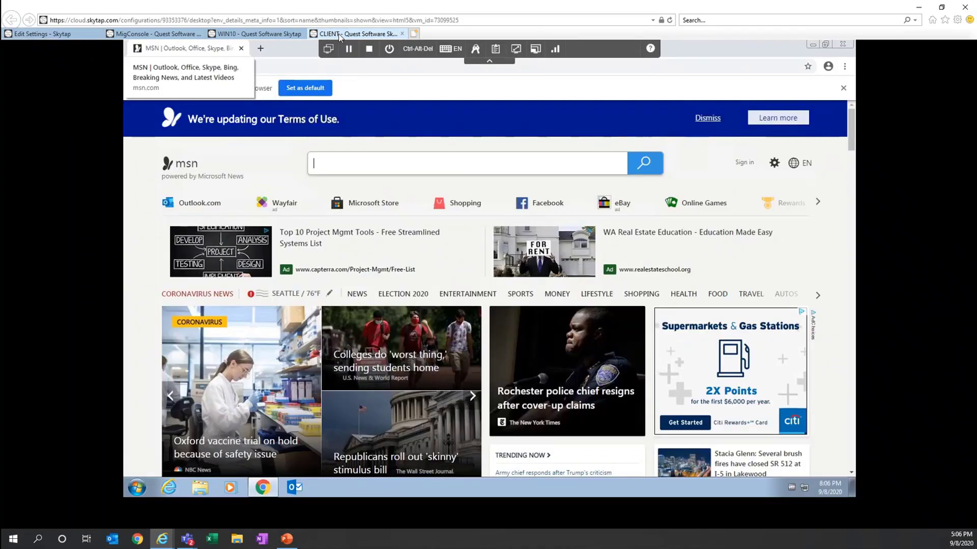
{"action": "left_click", "coordinate": [56, 34]}
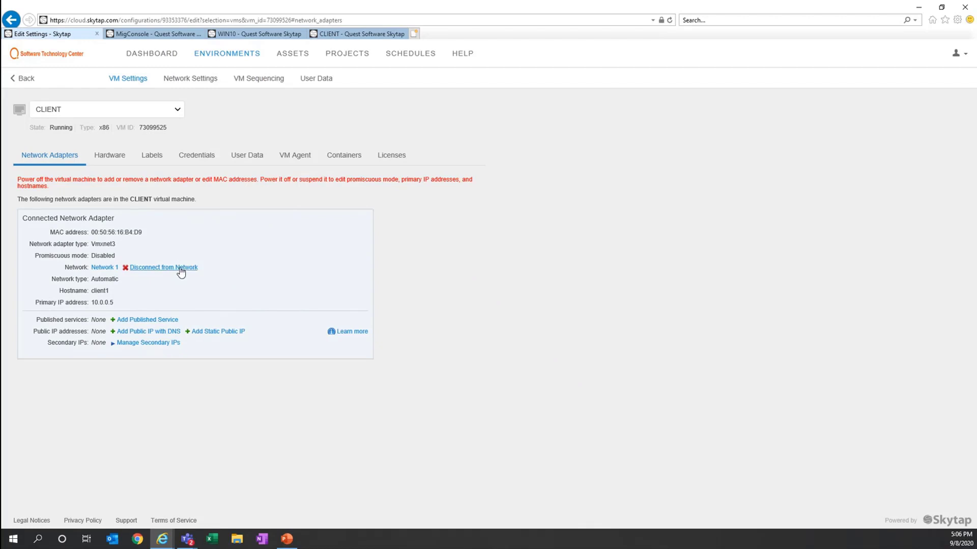
{"action": "left_click", "coordinate": [348, 35]}
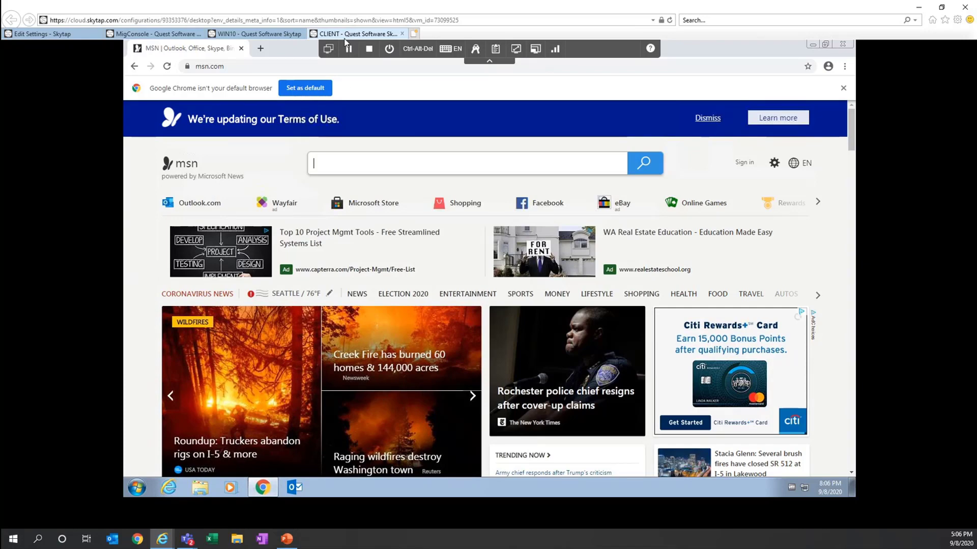
{"action": "left_click", "coordinate": [538, 156]}
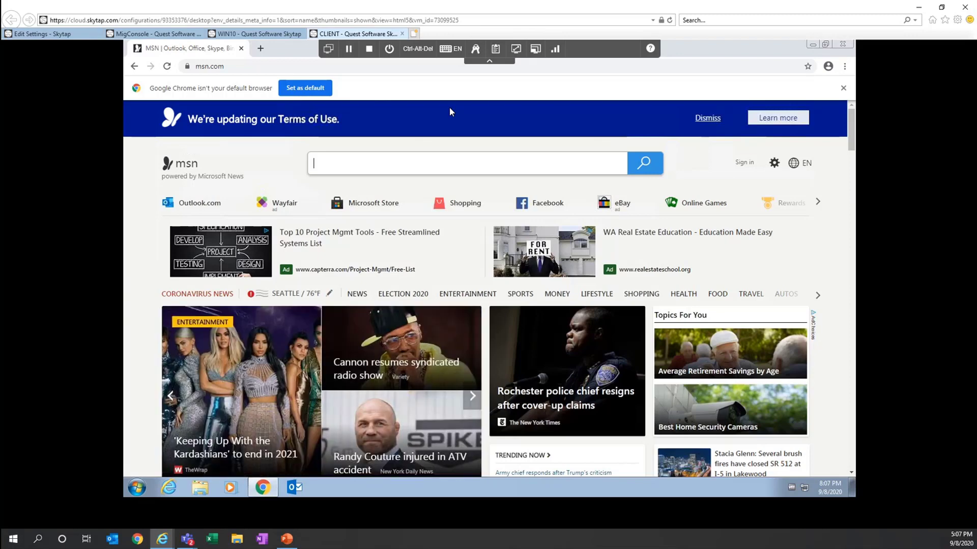
{"action": "key", "text": "alt+Tab"}
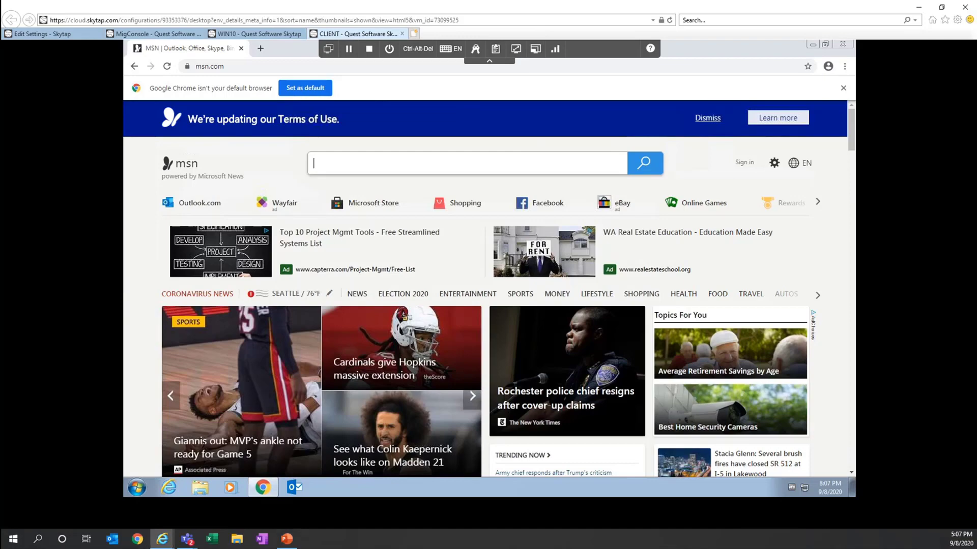